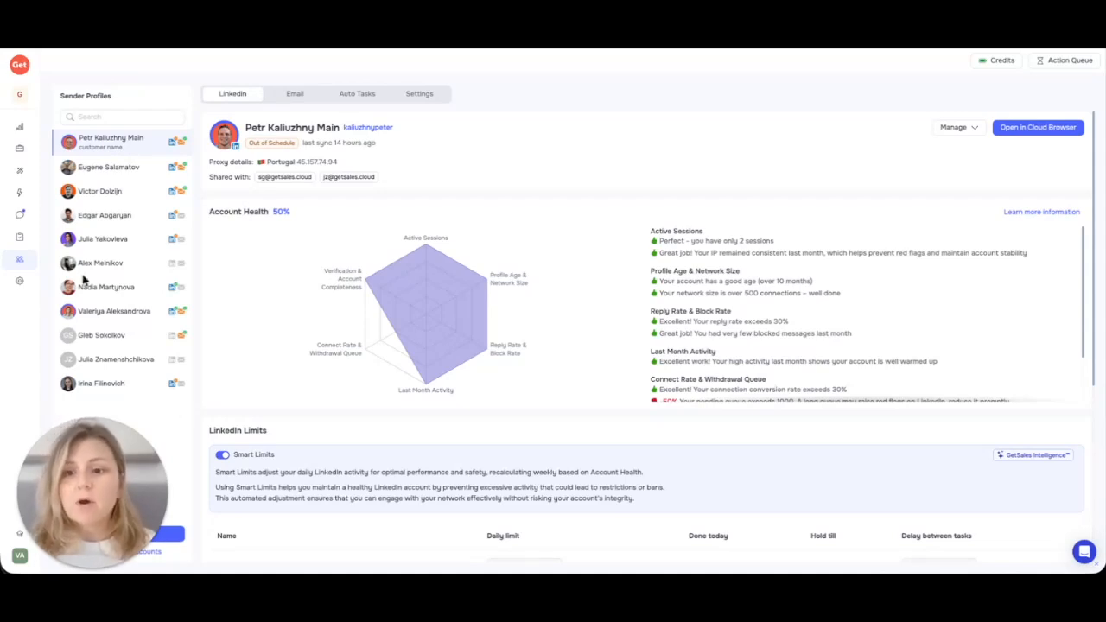
Step: Open the GetSales team list and close it again without switching teams
click(19, 95)
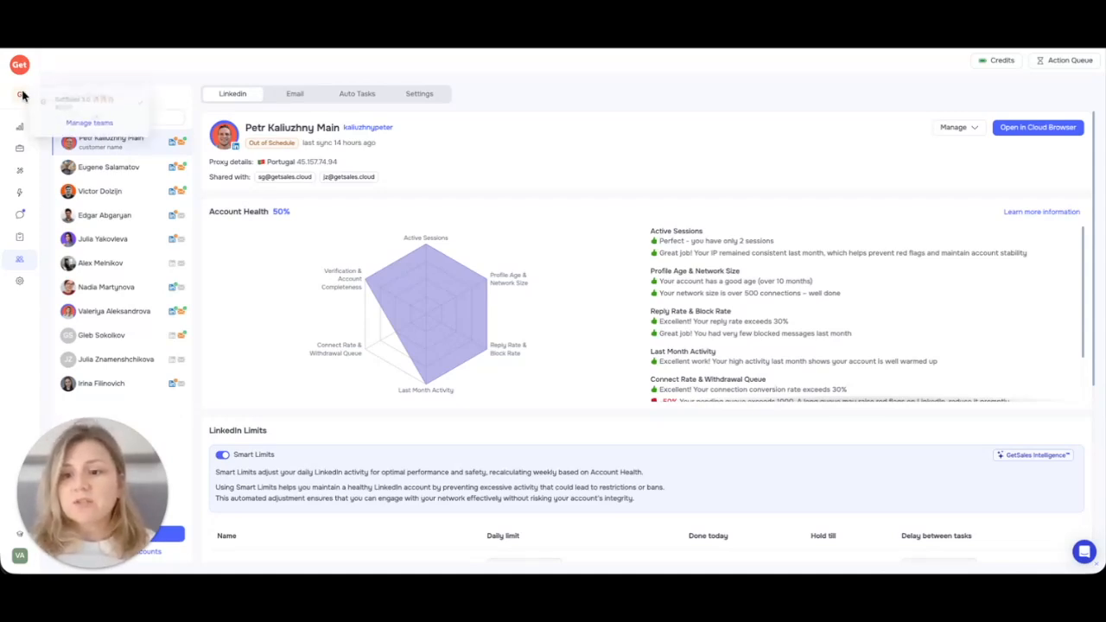
click(469, 87)
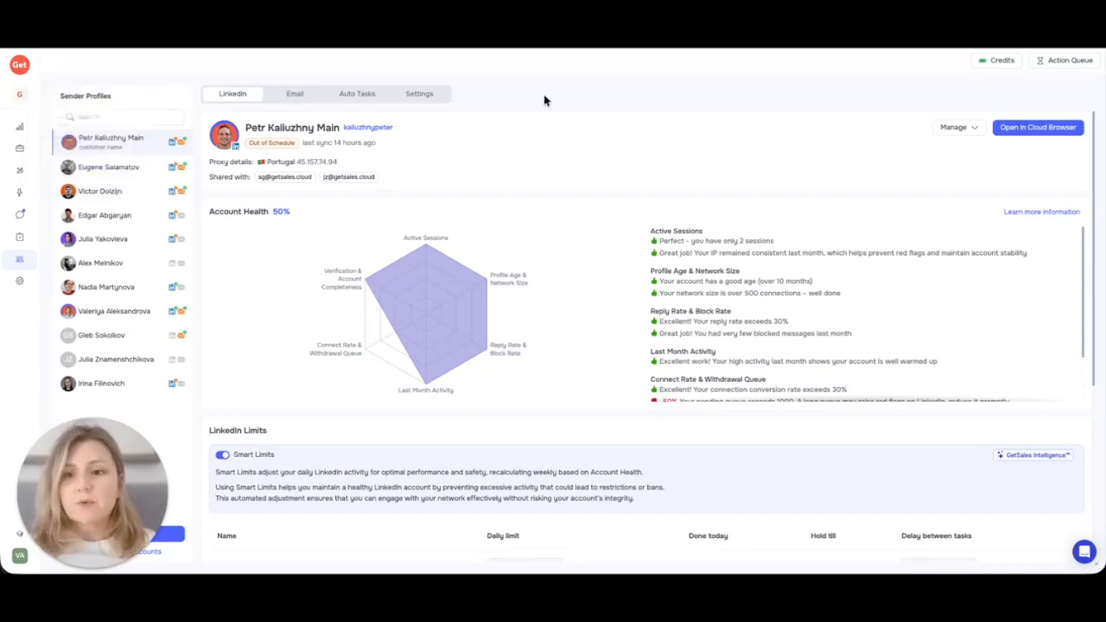
Step: Browse the first sender's Auto Tasks, then show the second sender profile's tasks
click(363, 95)
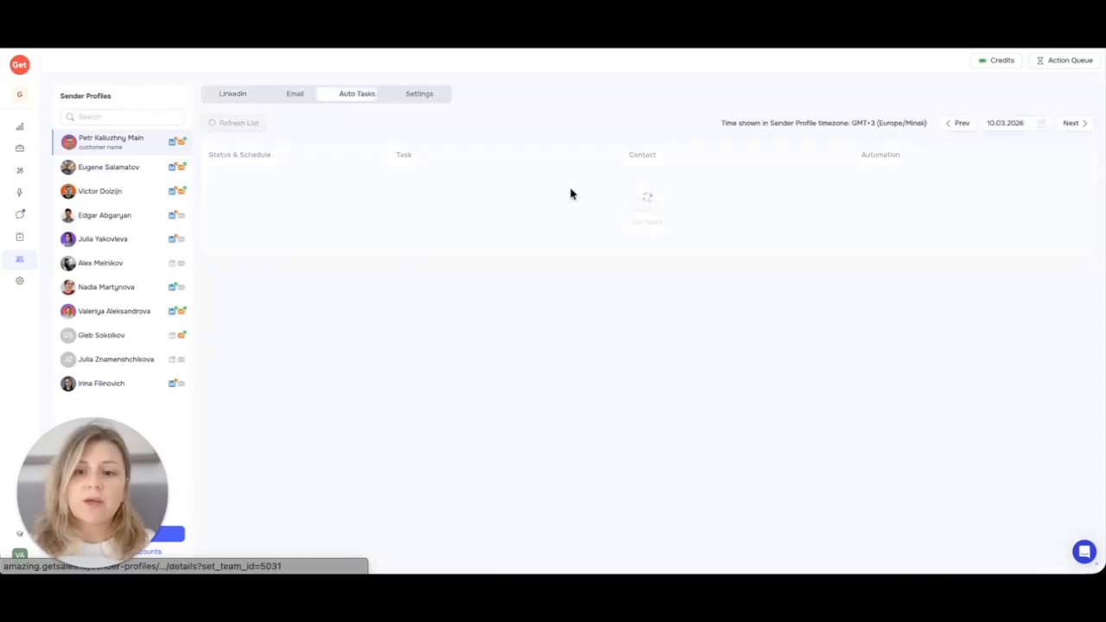
scroll(489, 150, down, 2)
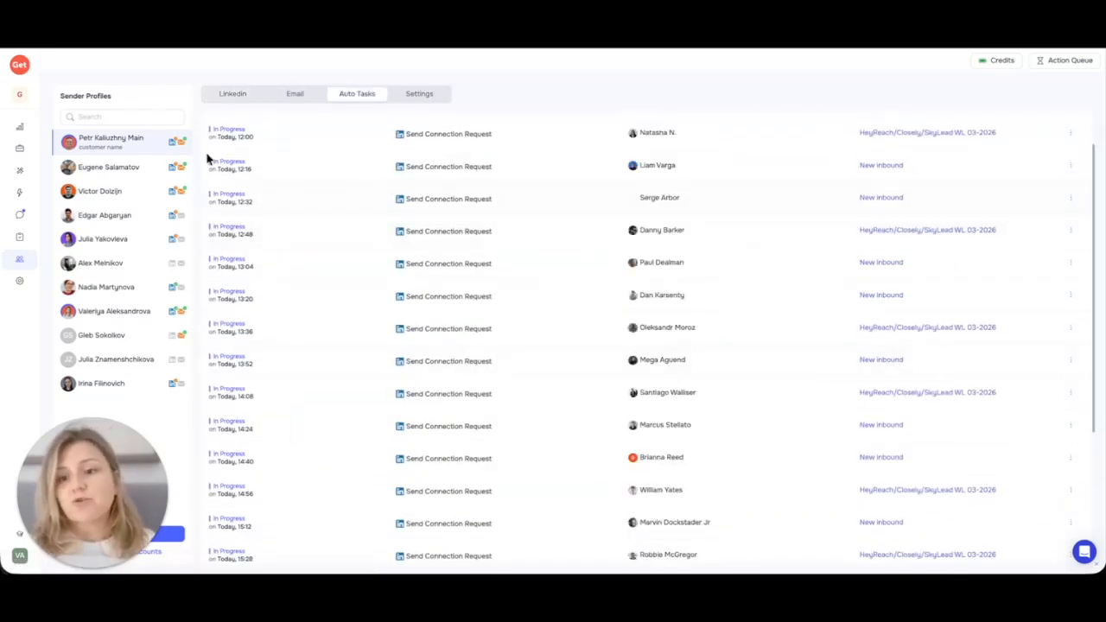
click(110, 168)
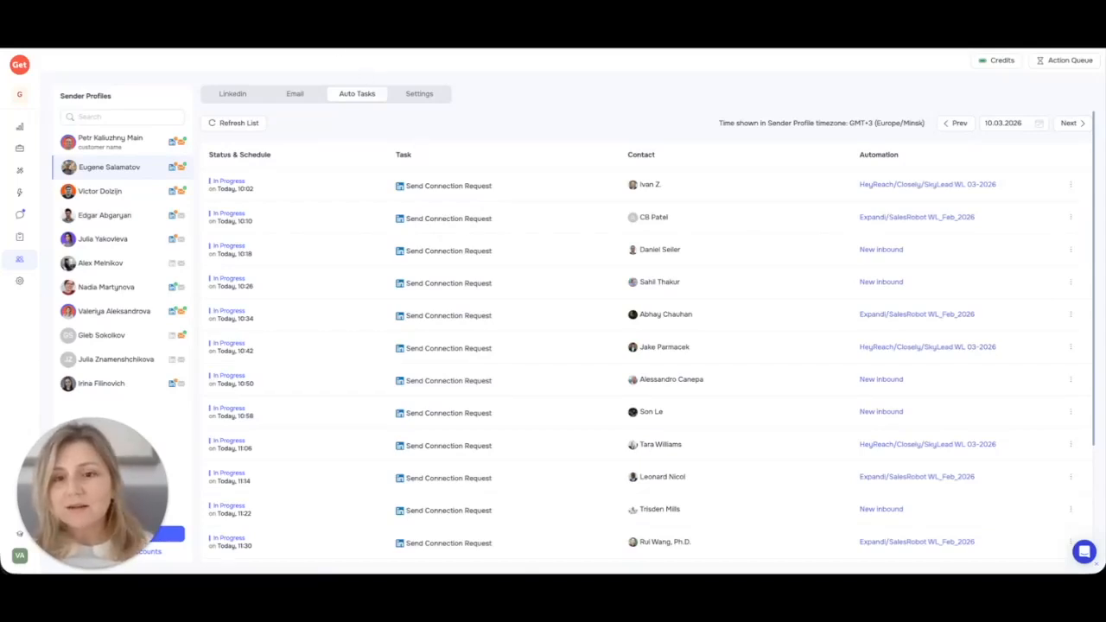
Step: Switch to the monitoring Google Sheet
click(238, 39)
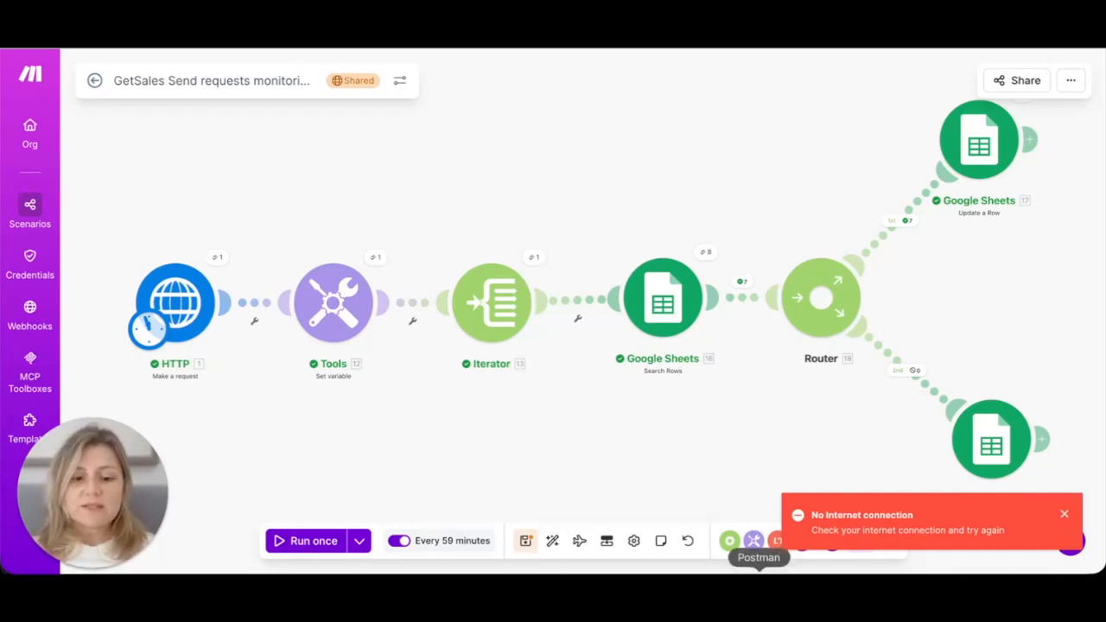
Step: Bring Postman forward to view the GetSales sender-profiles GET response
click(754, 541)
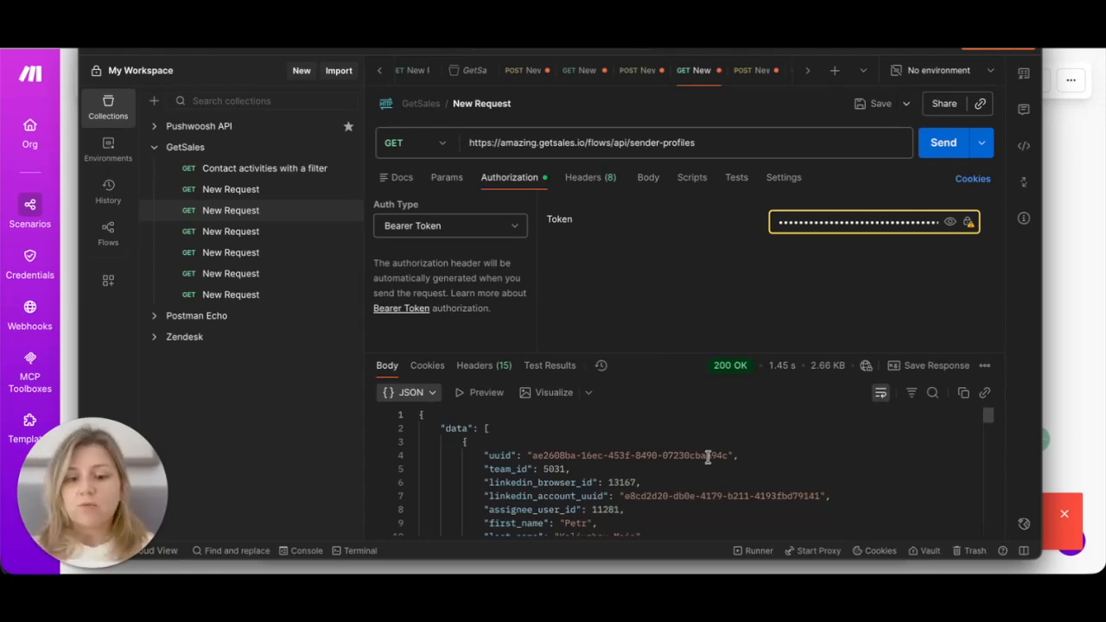
Step: Scroll down through the sender-profiles JSON response
scroll(680, 484, down, 2)
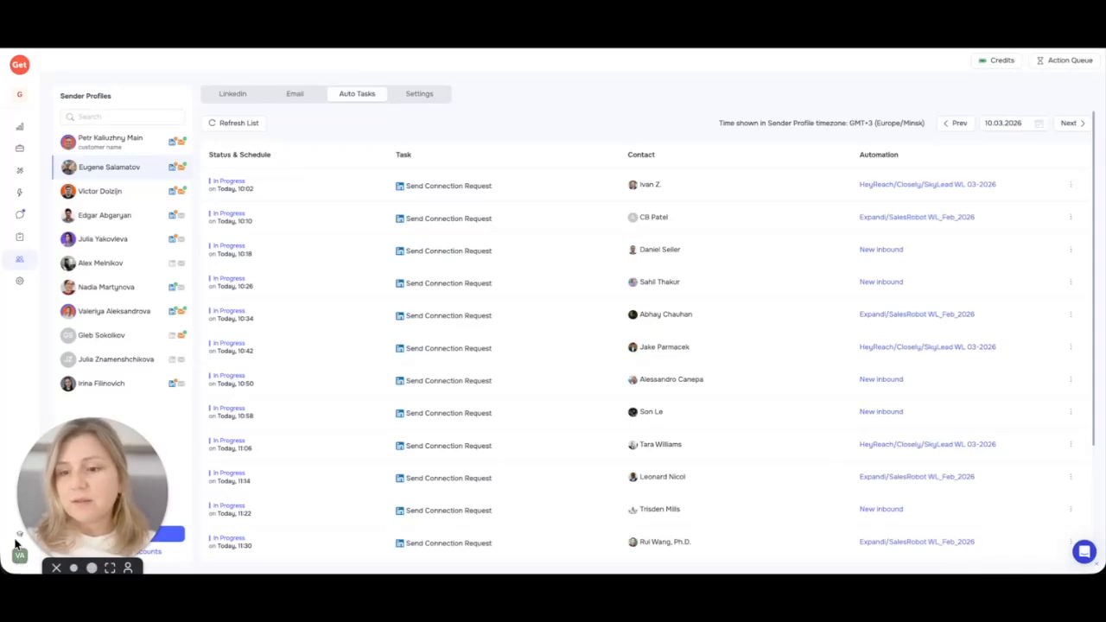
Step: Open the team's API Keys settings, check the team list, and return to Postman
mouse_move(20, 281)
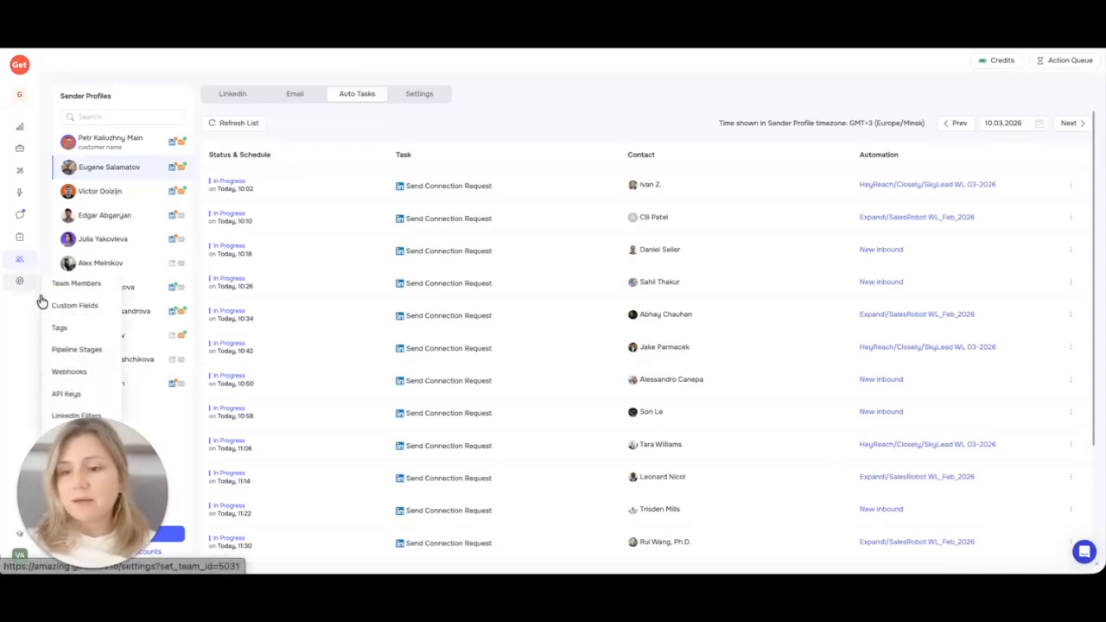
click(66, 396)
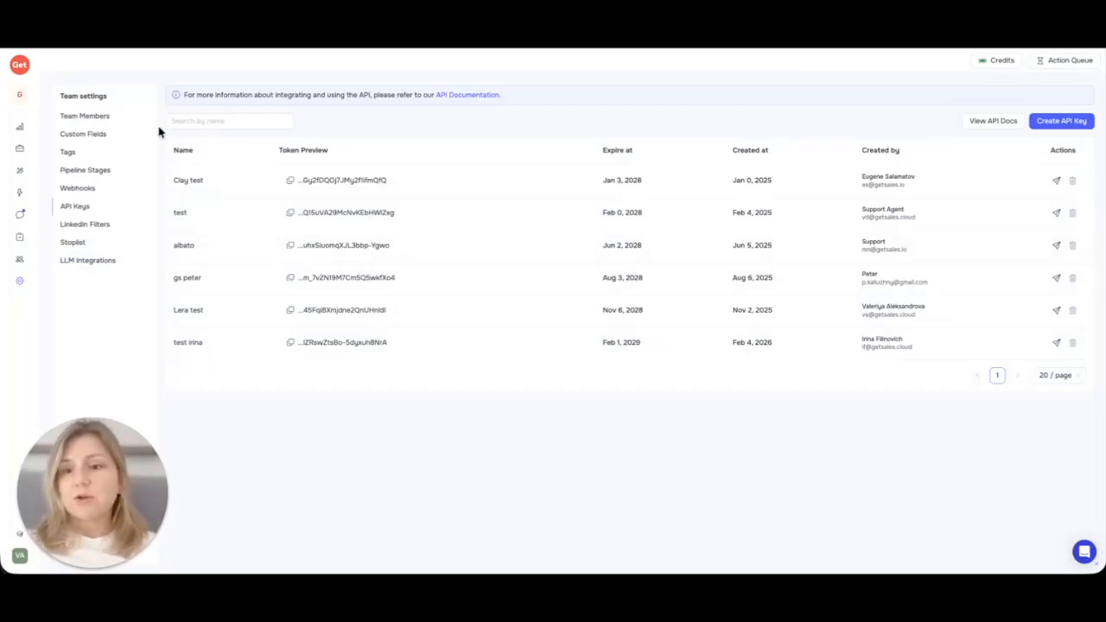
click(19, 95)
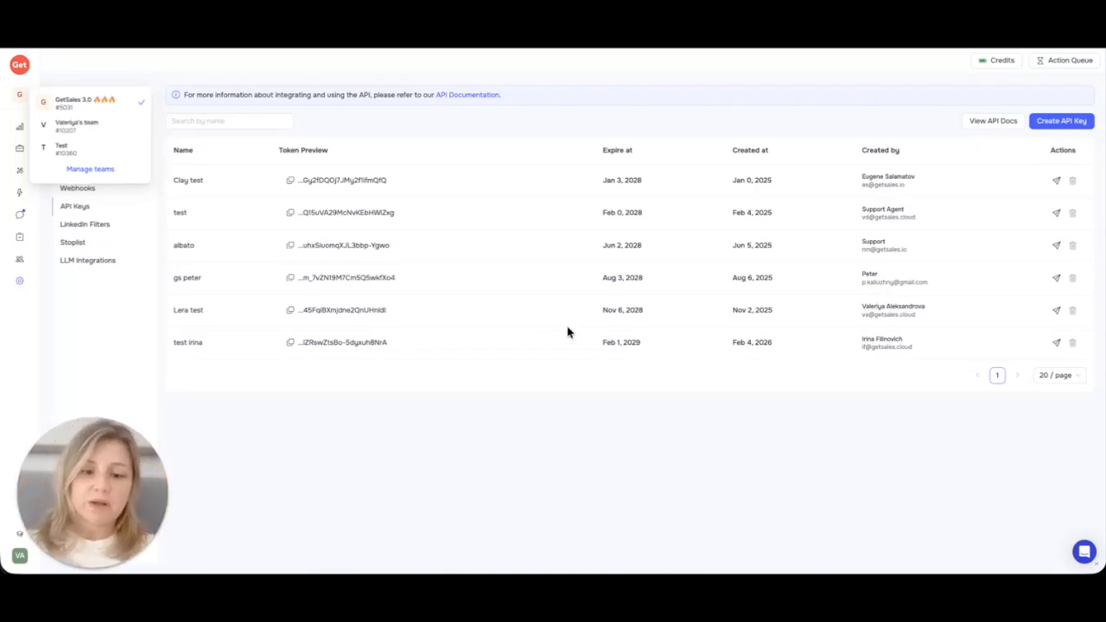
click(759, 590)
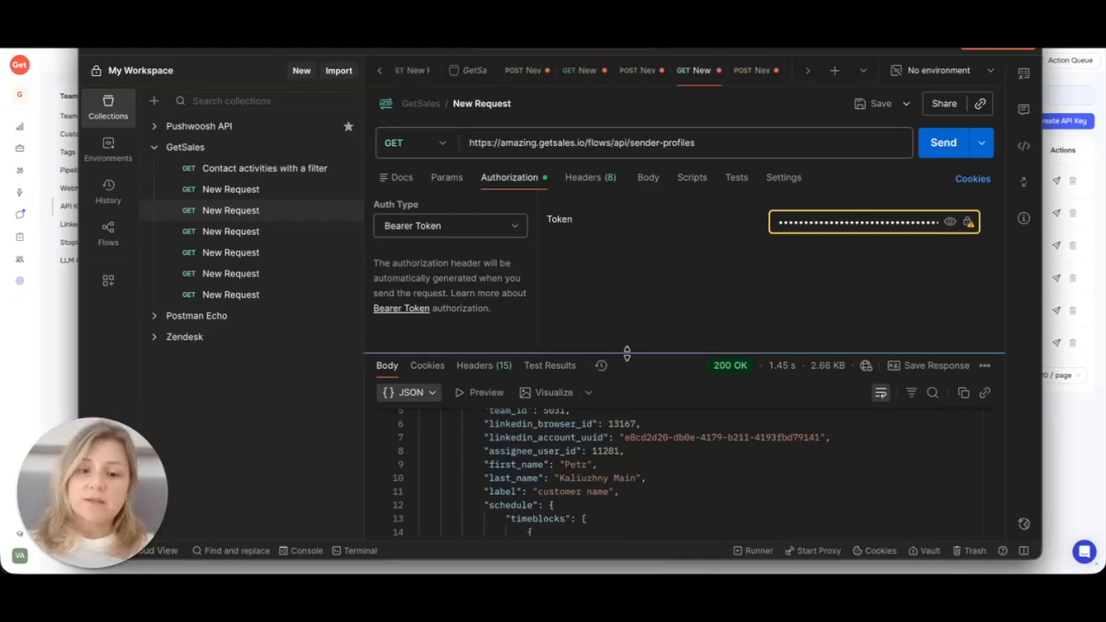
Step: Enlarge the JSON response area and open the saved POST tasks/group-counts request
drag(628, 361, 628, 249)
scroll(634, 353, down, 10)
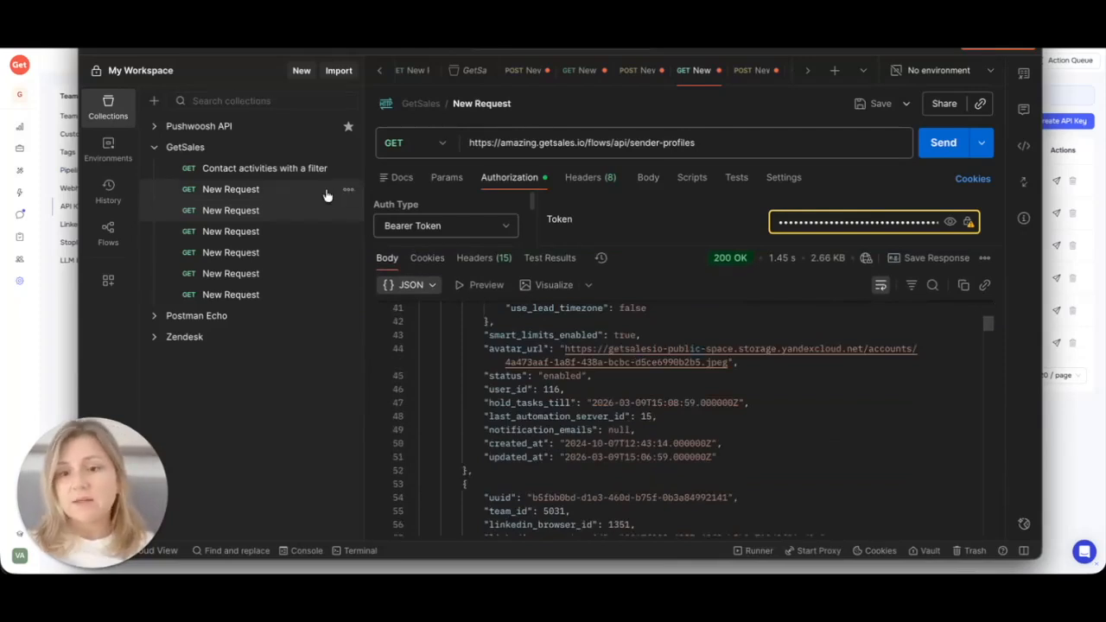
click(291, 193)
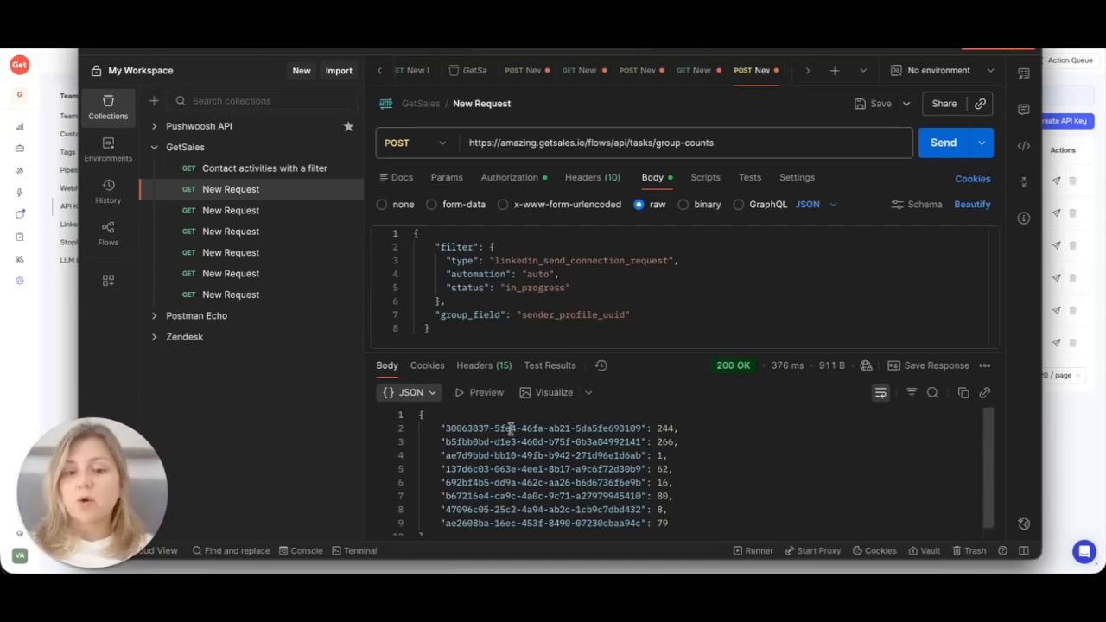
Step: Widen the response panel and select the UUID of the profile with 1 task
drag(637, 349, 637, 329)
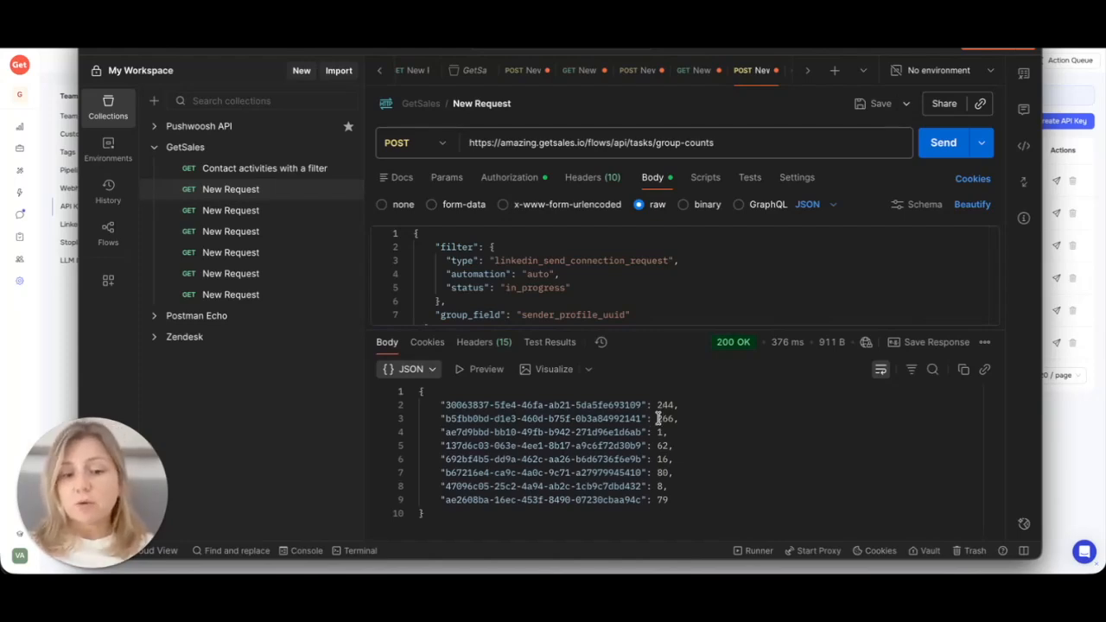
drag(441, 431, 639, 429)
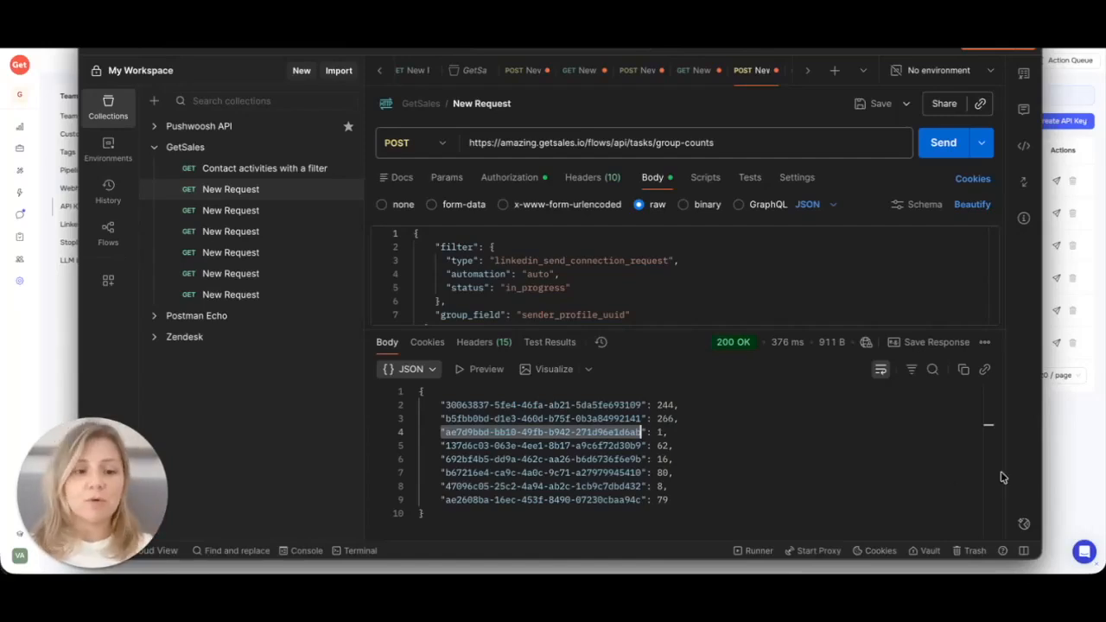
click(1082, 449)
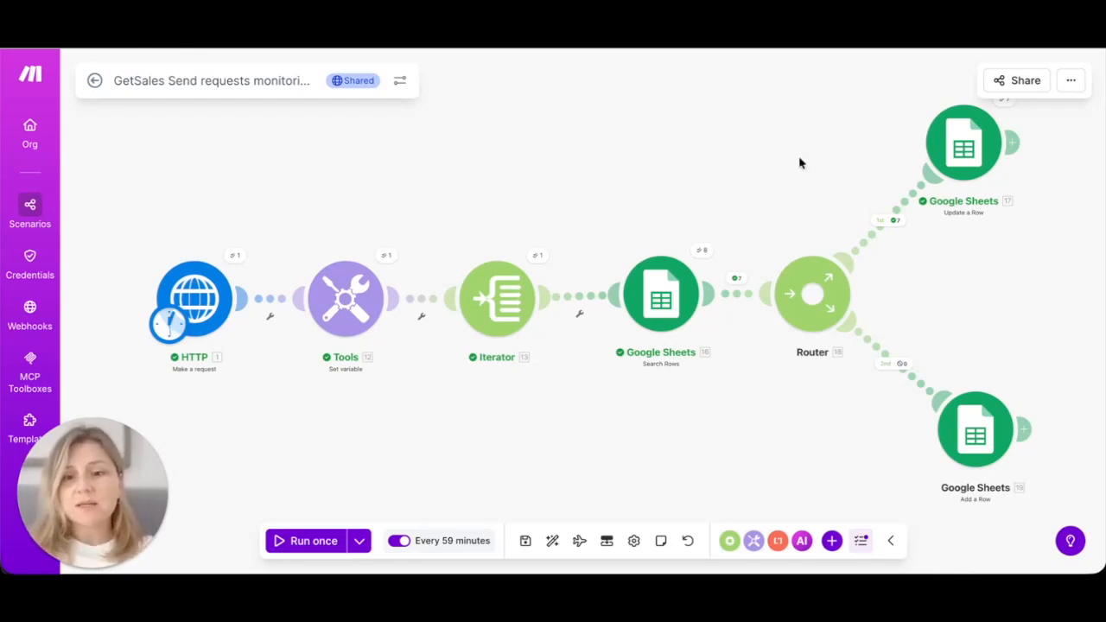
Step: Open the scenario's sharing options to enable its public page
click(1020, 84)
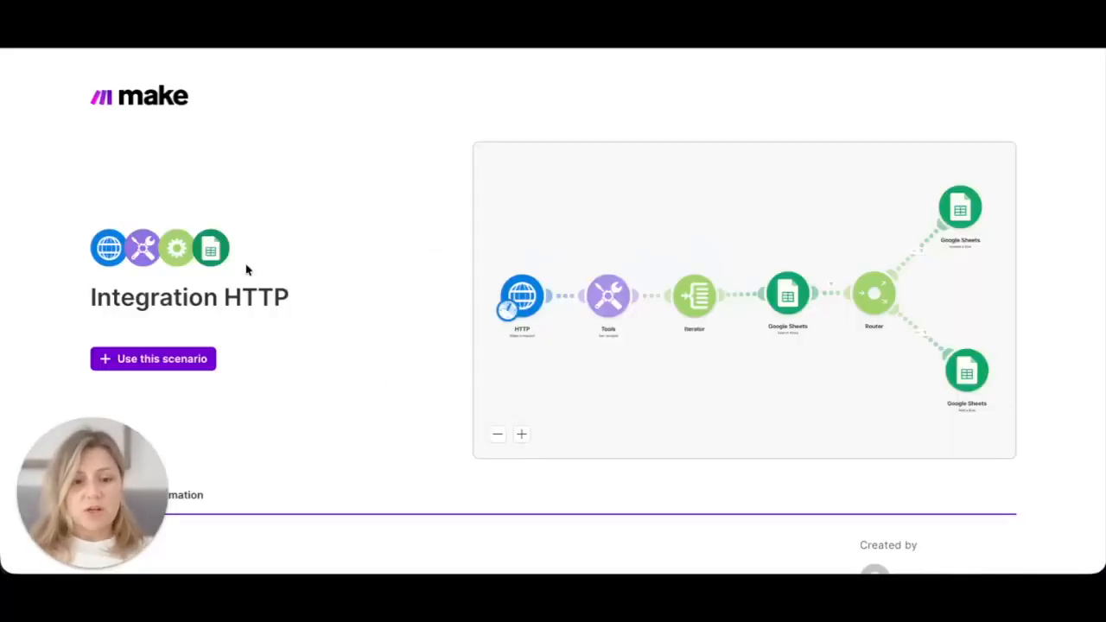
Step: Add the shared Integration HTTP scenario to the account and open its diagram for editing
click(179, 363)
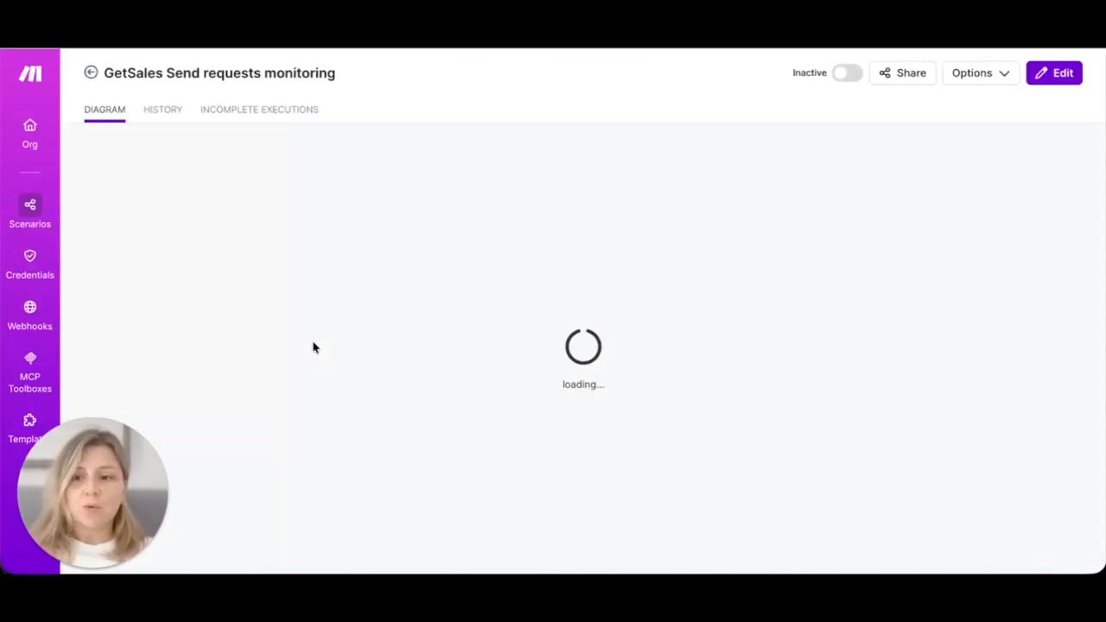
click(1044, 82)
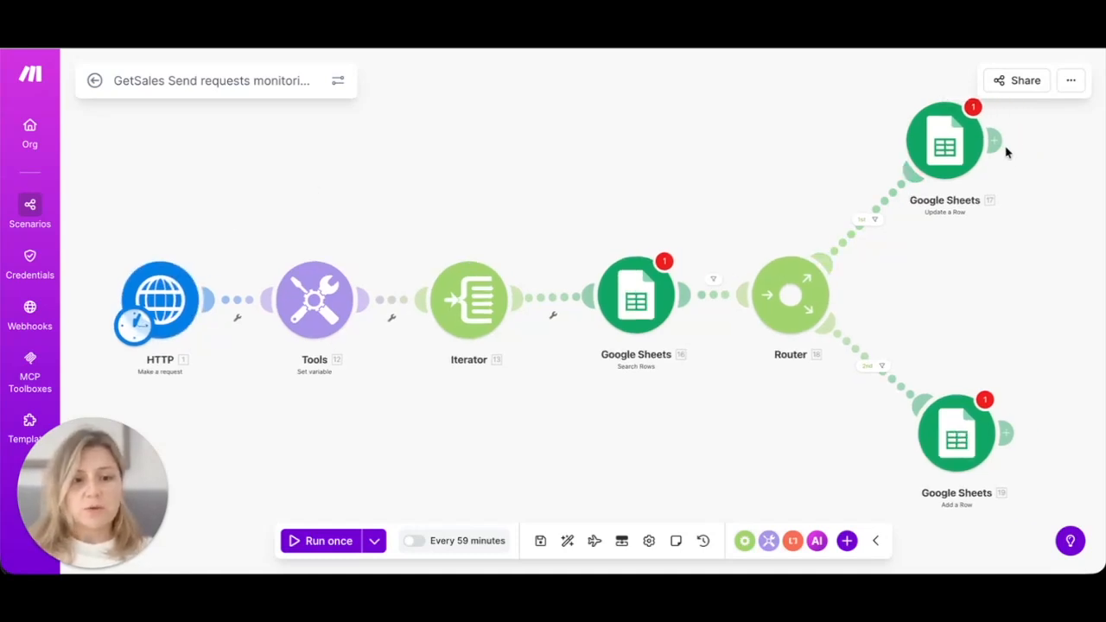
Step: Add an HTTP 'Make a request' module after the Update a Row step
click(998, 143)
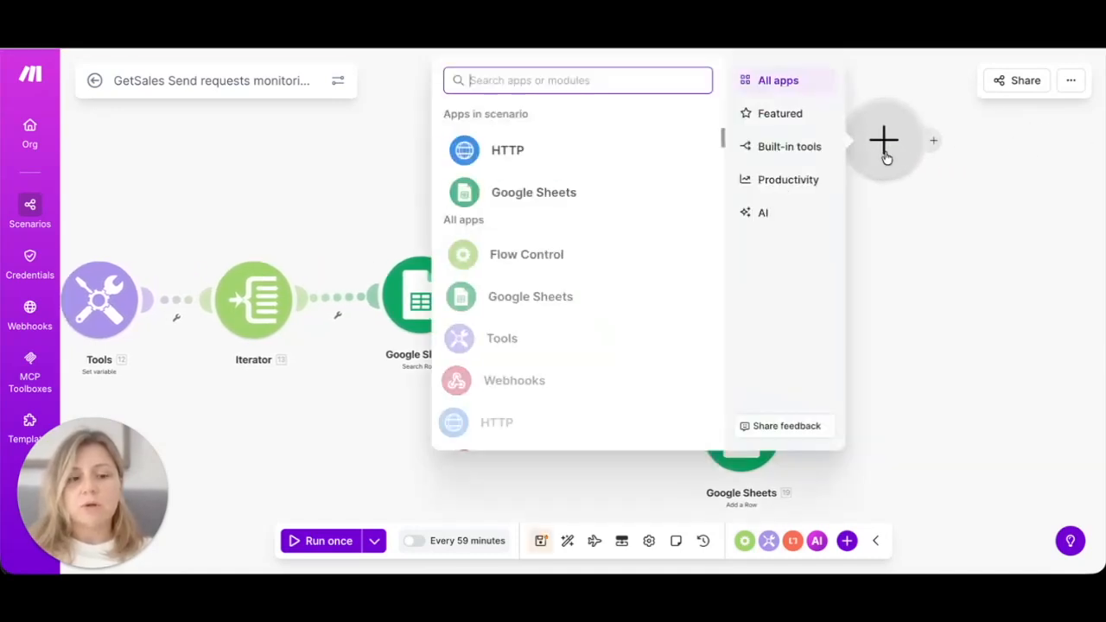
click(485, 151)
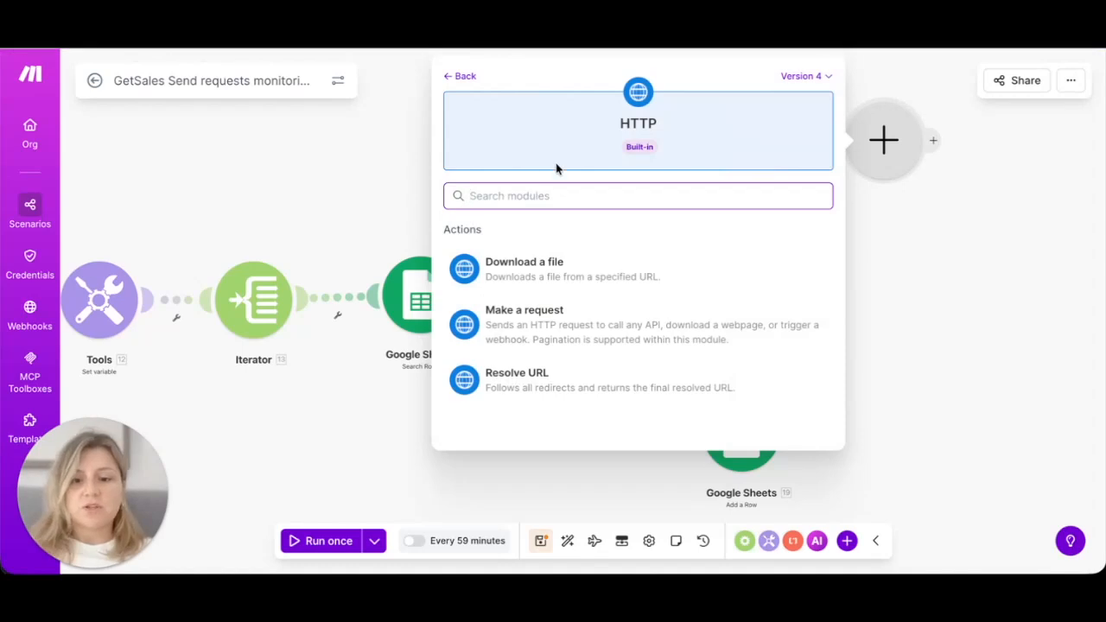
click(558, 331)
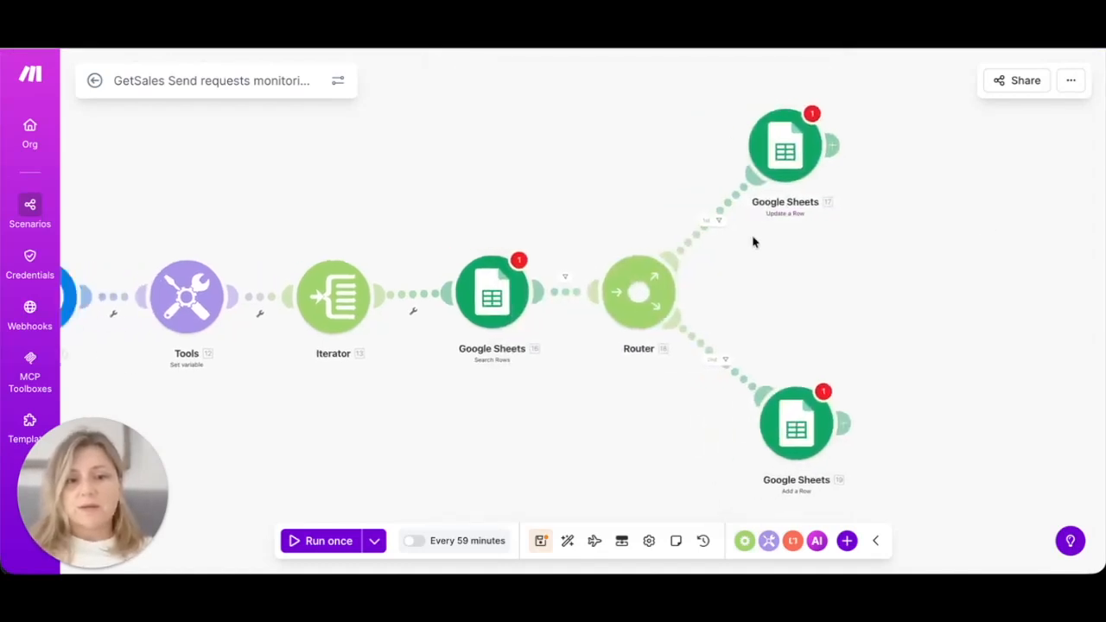
Step: Review the Authorization header's Bearer token in the HTTP request settings
click(173, 288)
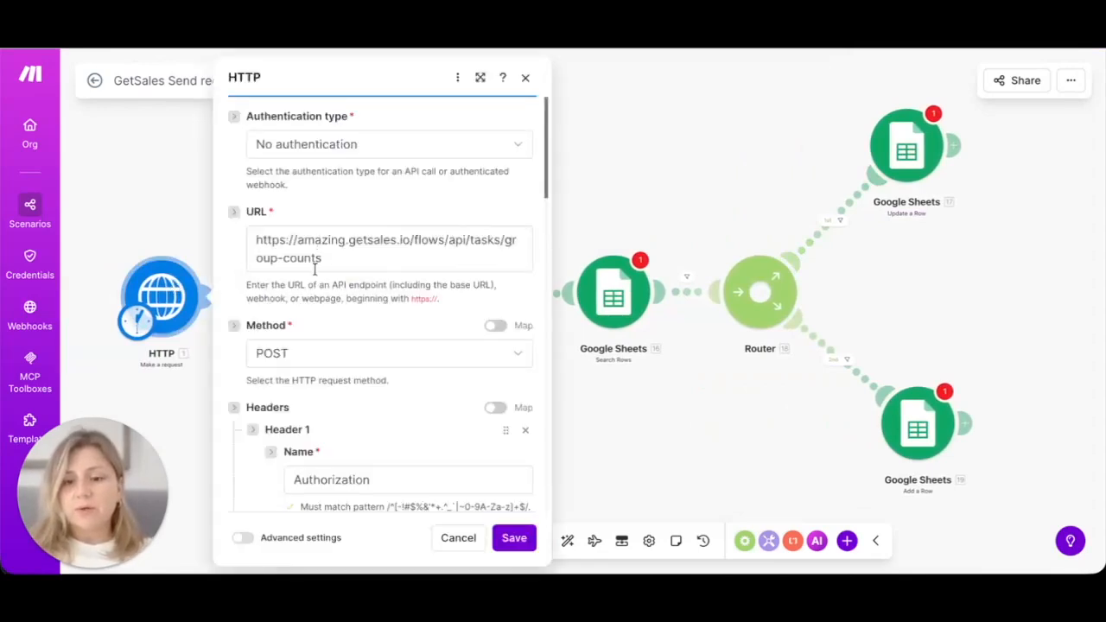
scroll(313, 289, down, 2)
scroll(313, 289, up, 3)
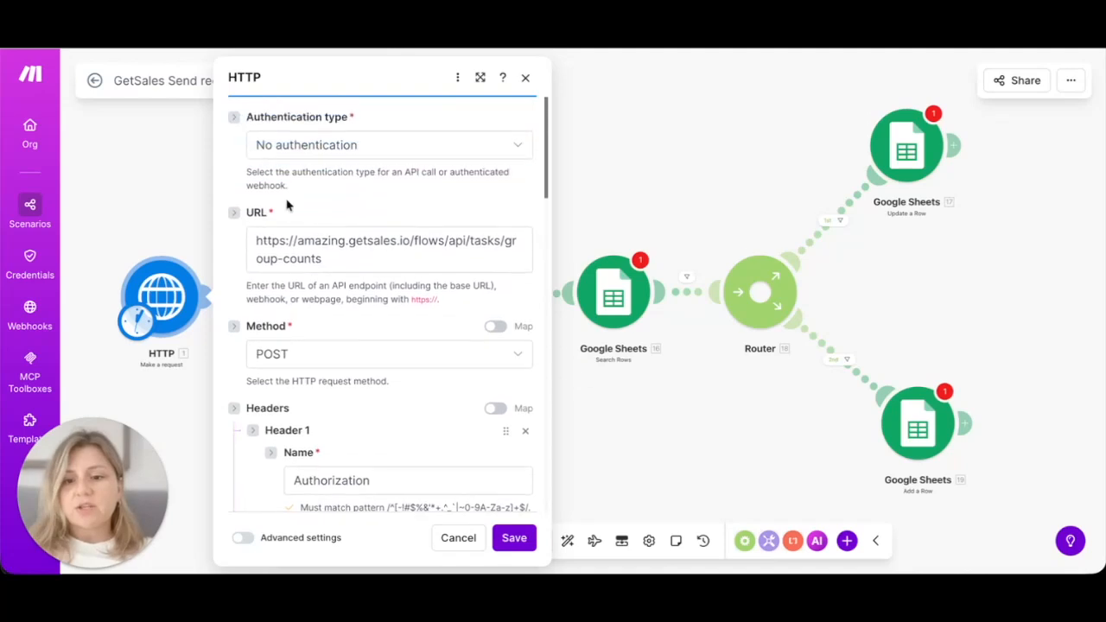
scroll(327, 319, down, 2)
scroll(328, 319, down, 1)
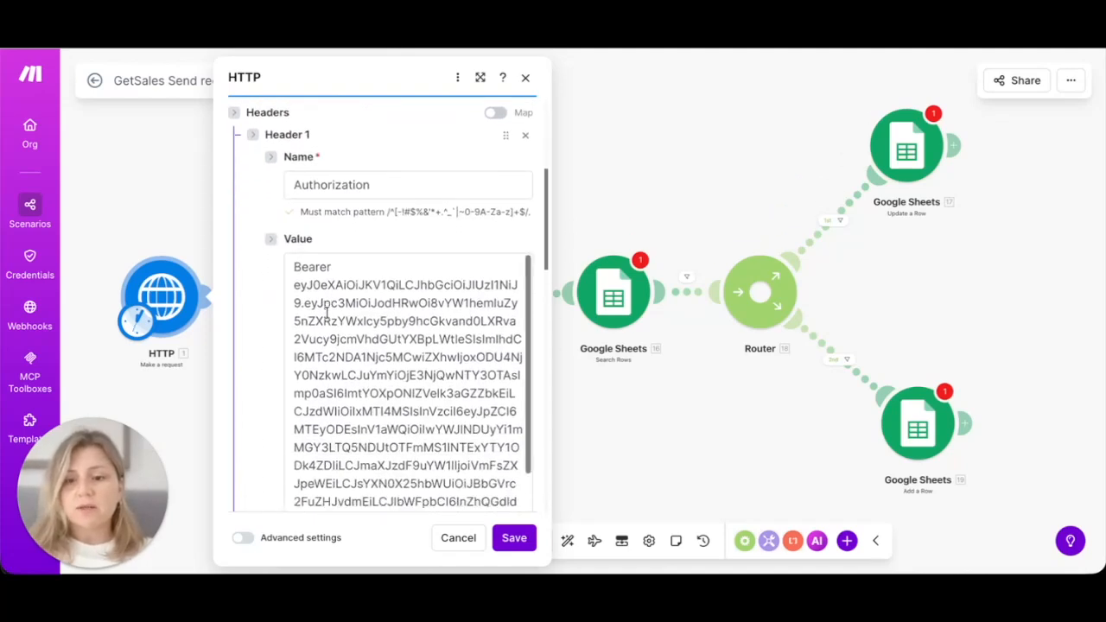
drag(296, 266, 359, 267)
click(355, 264)
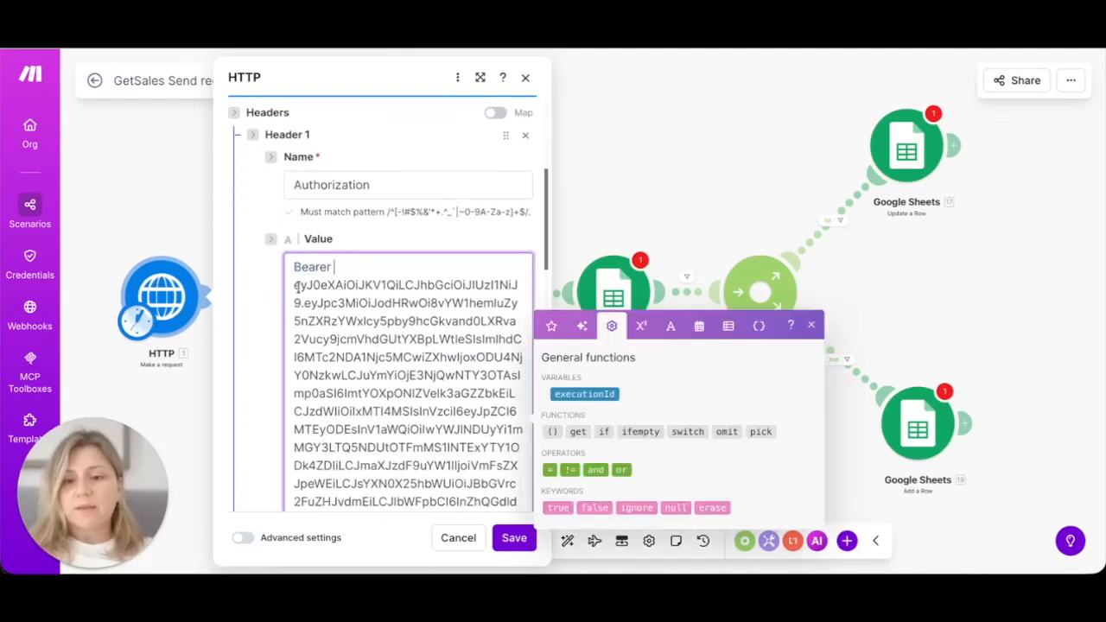
drag(294, 285, 501, 525)
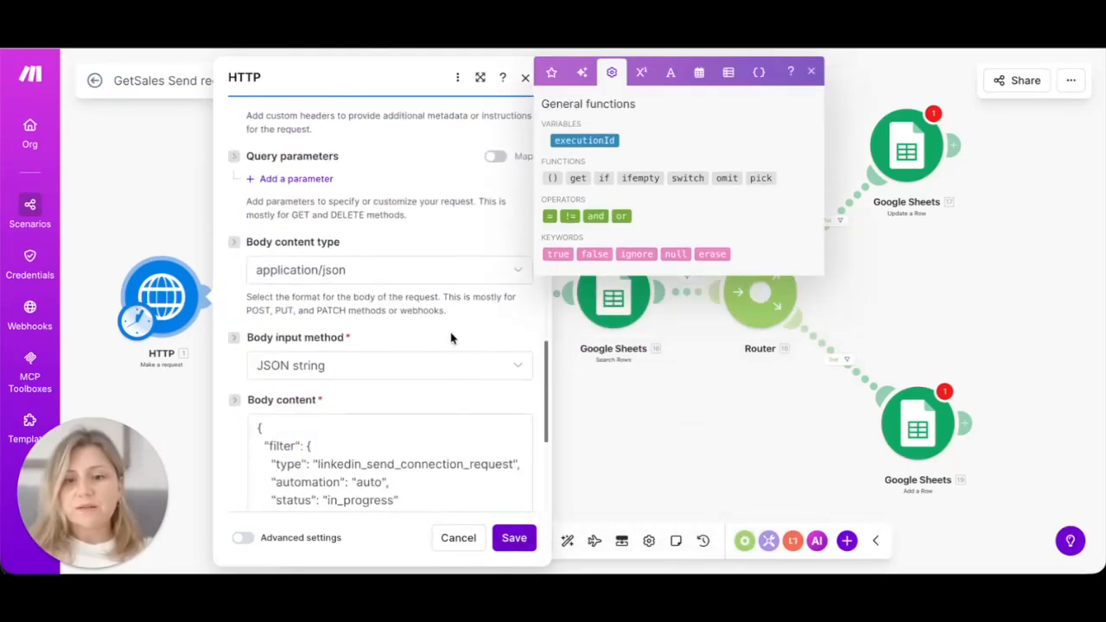
Step: Check the Content-Type application/json header and the group_field JSON body, then save
scroll(419, 265, up, 5)
scroll(419, 265, up, 1)
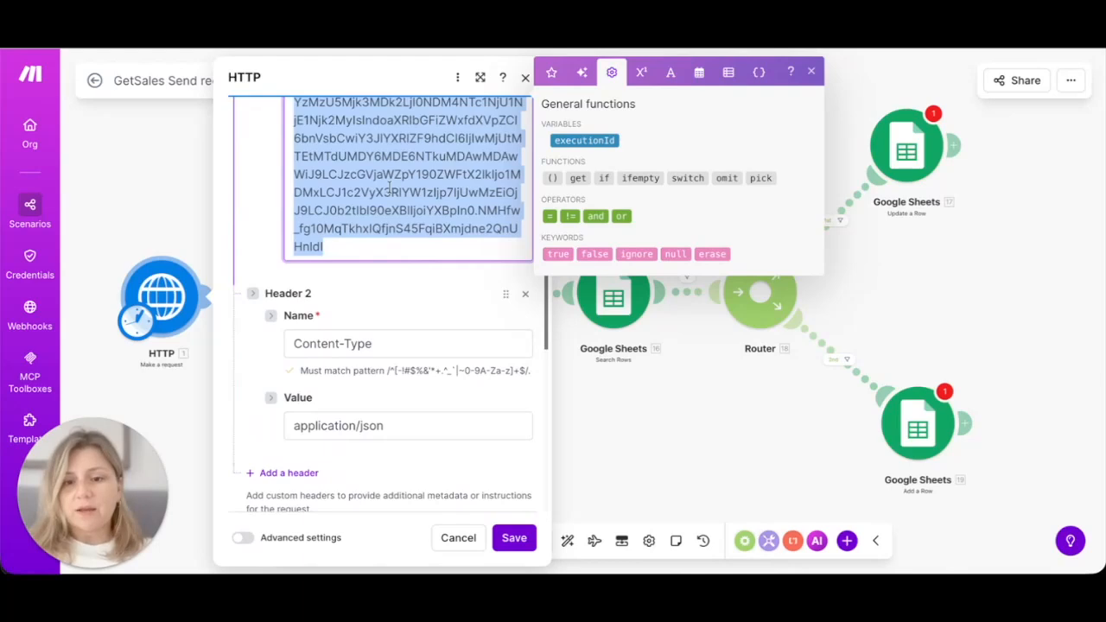
scroll(390, 188, up, 3)
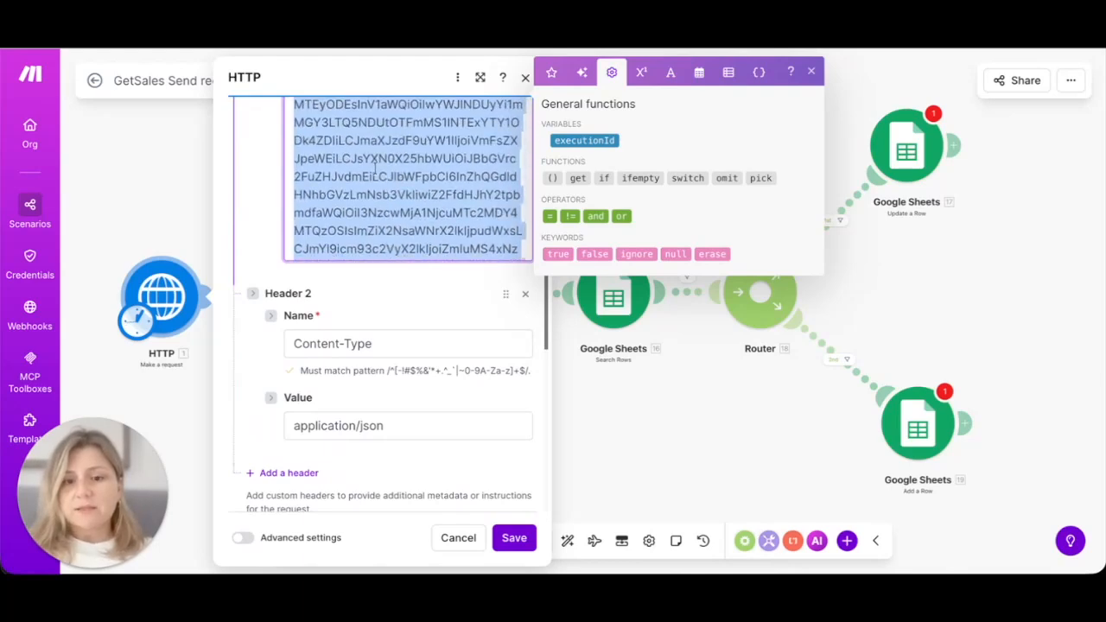
scroll(374, 166, up, 5)
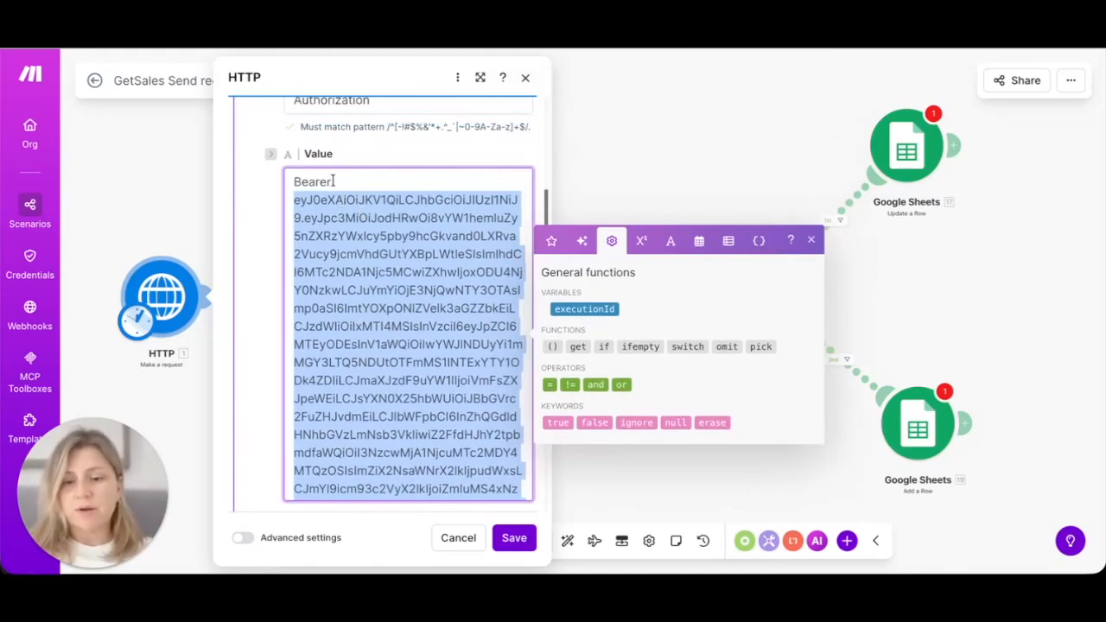
scroll(364, 308, down, 5)
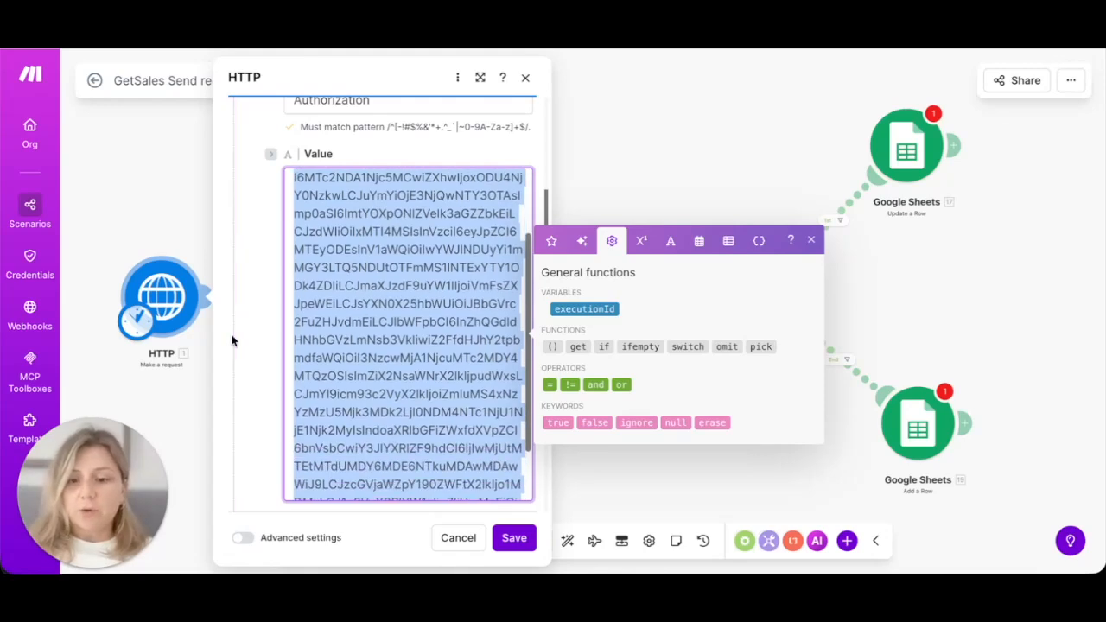
scroll(260, 359, down, 10)
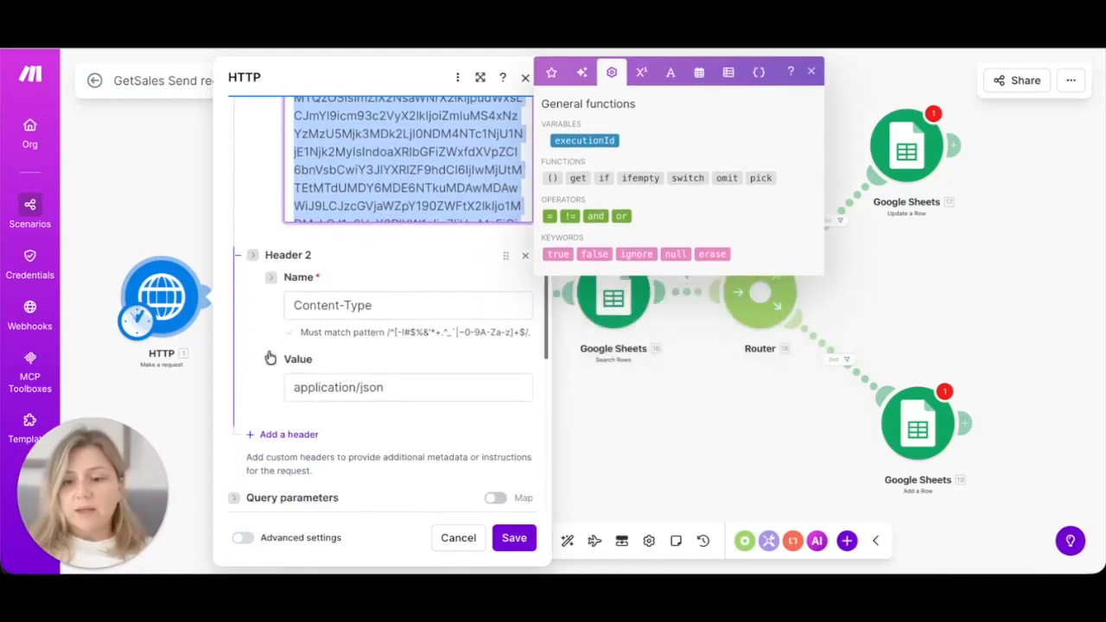
scroll(331, 370, down, 6)
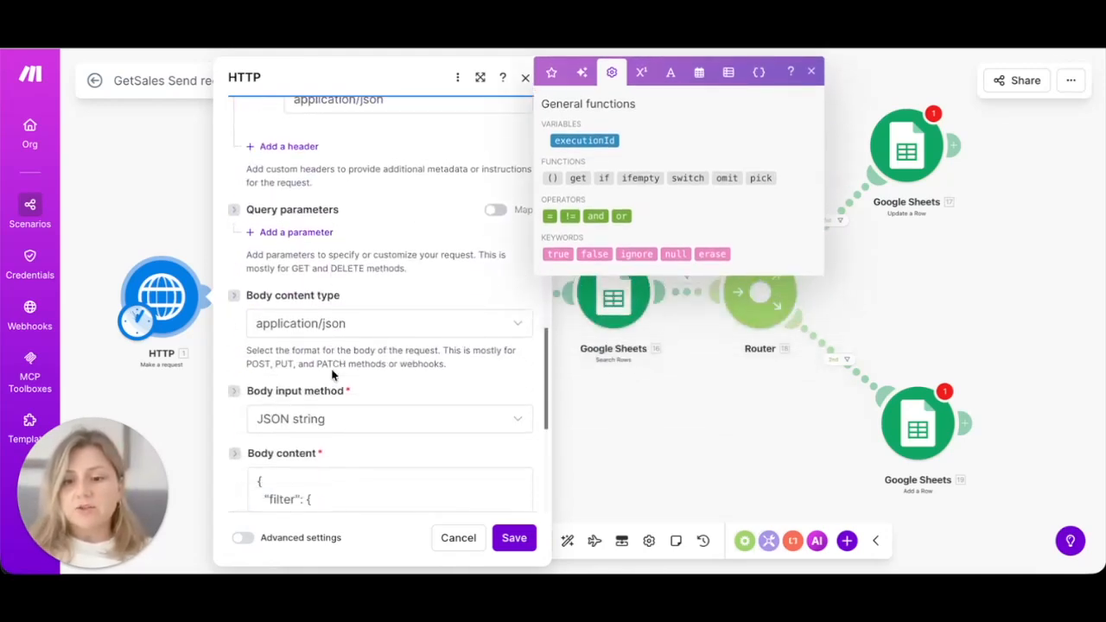
scroll(331, 370, down, 5)
scroll(335, 368, up, 1)
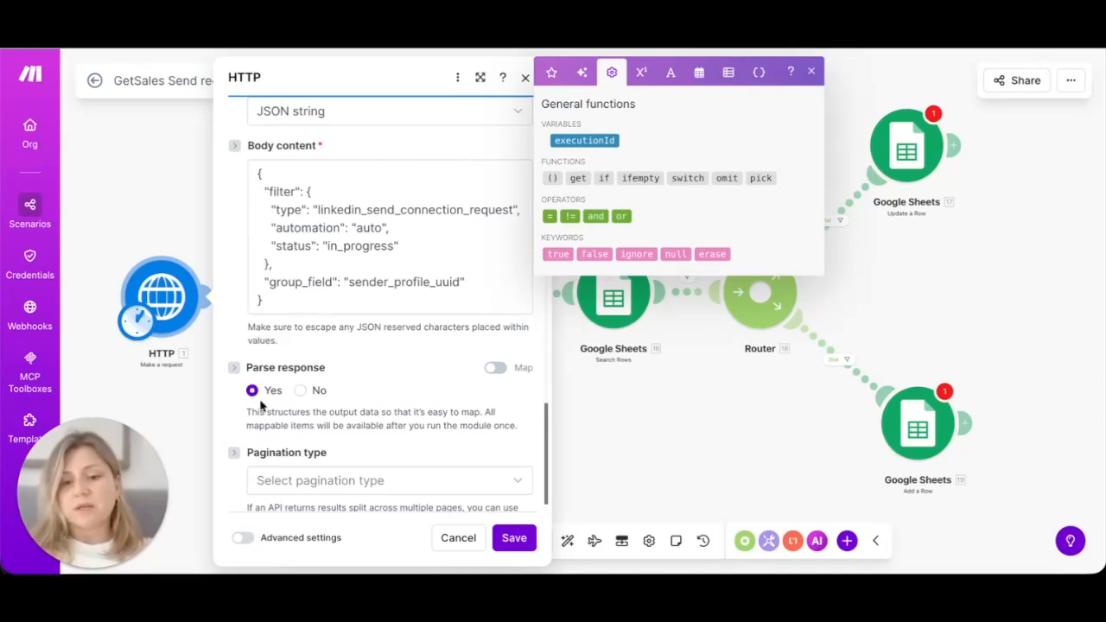
click(509, 539)
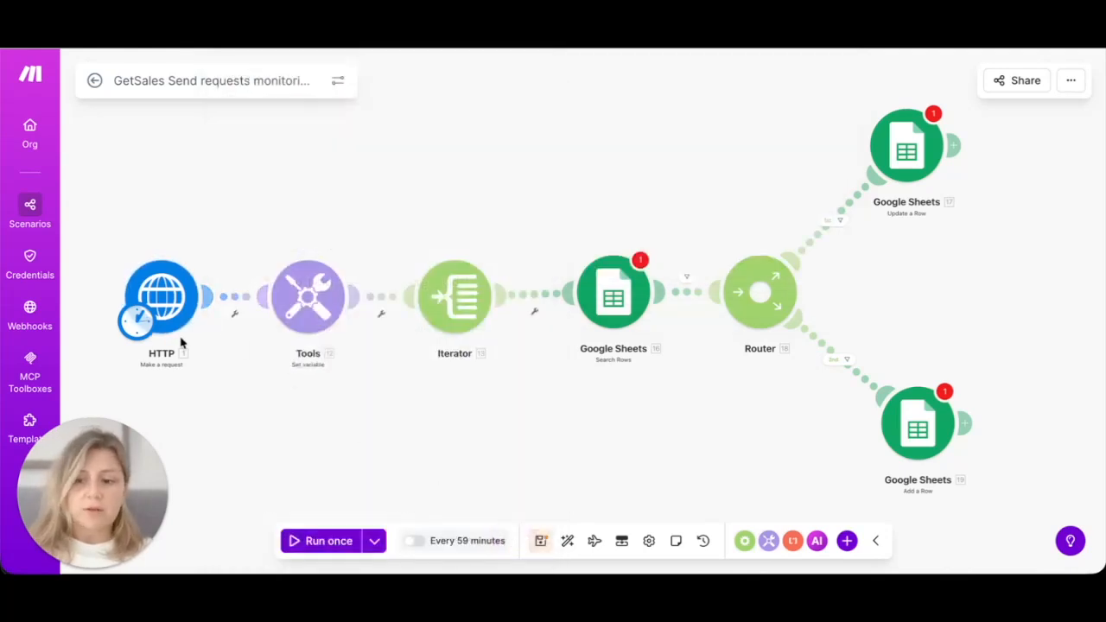
Step: Run only the HTTP module, confirm the status 200 output, and close the results
click(173, 313)
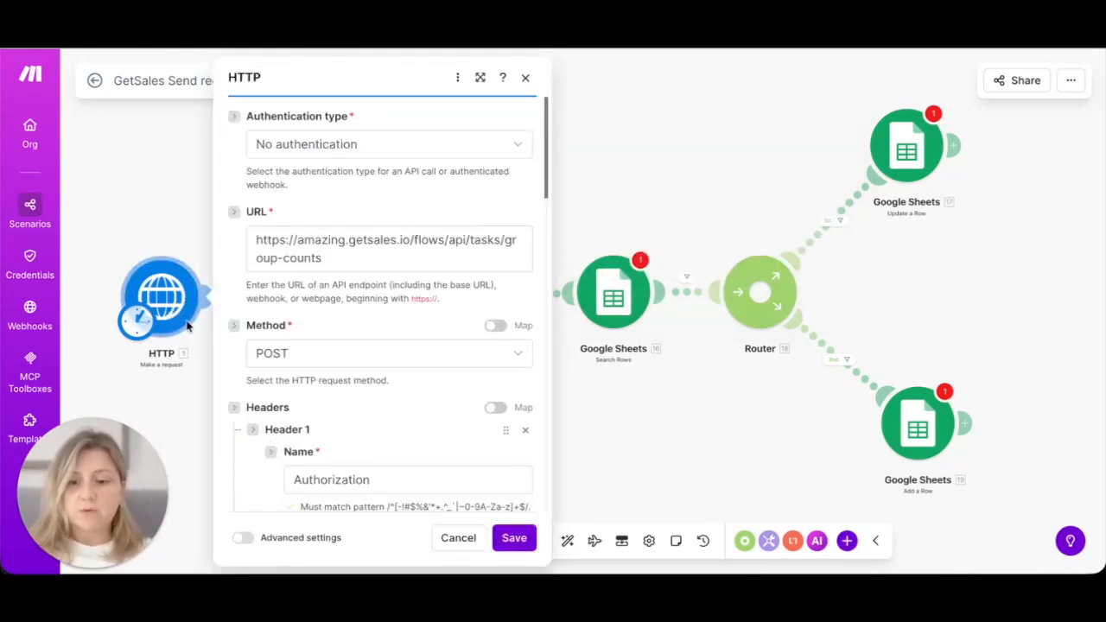
right_click(171, 297)
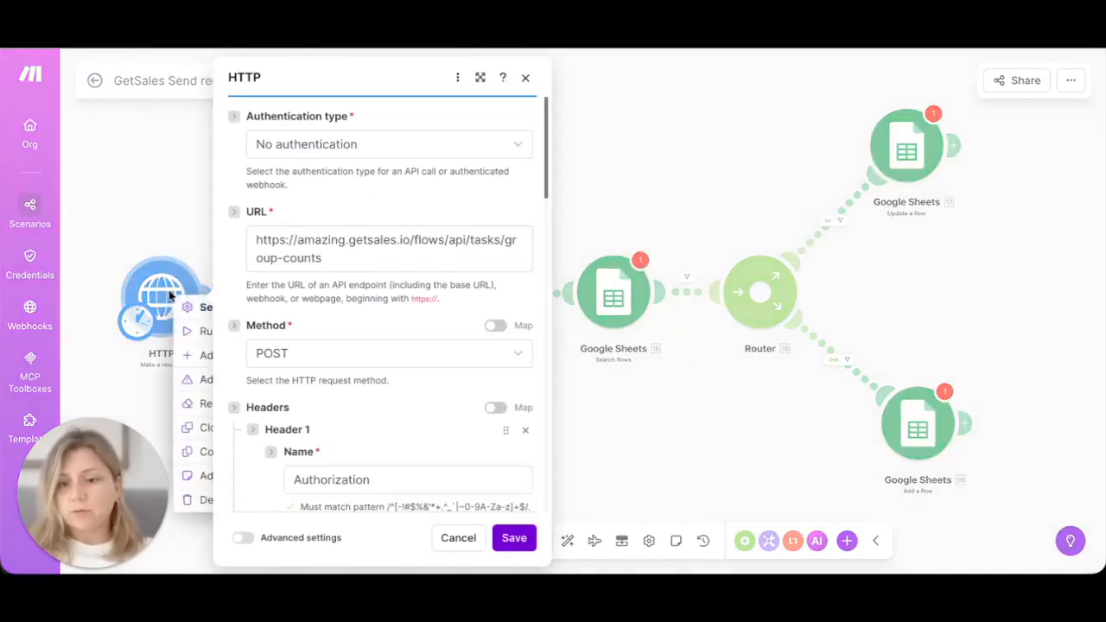
click(206, 331)
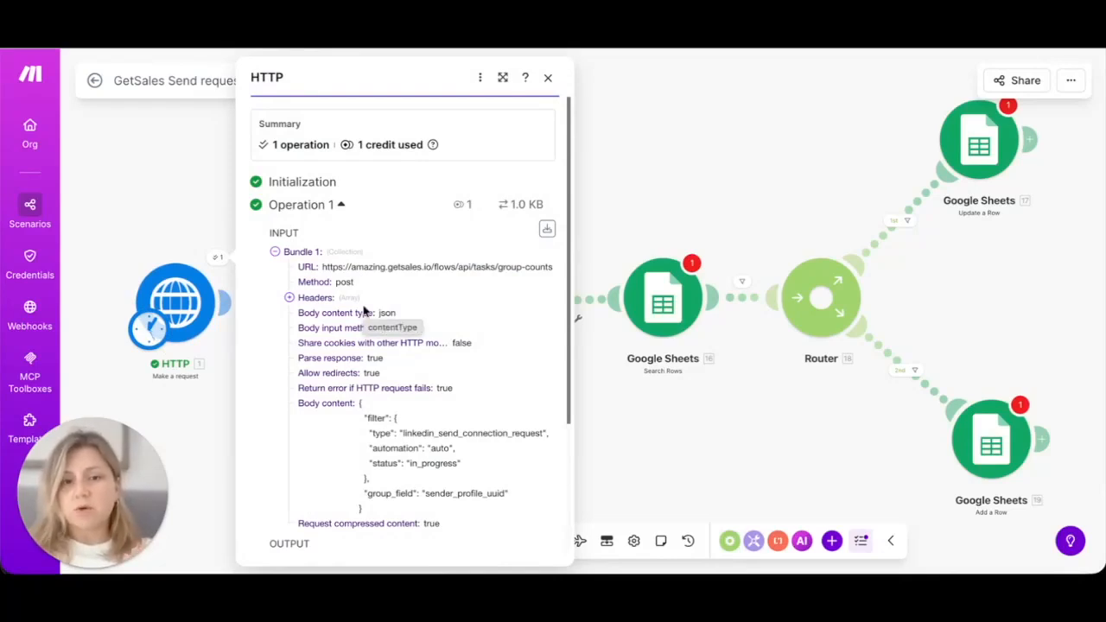
scroll(304, 301, down, 2)
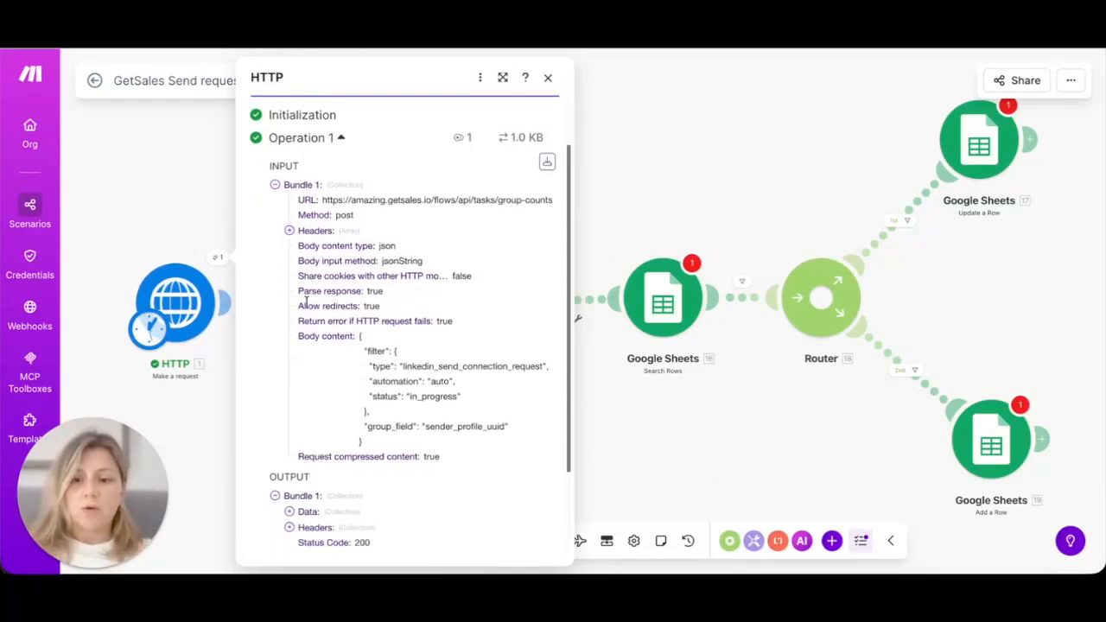
scroll(306, 302, down, 1)
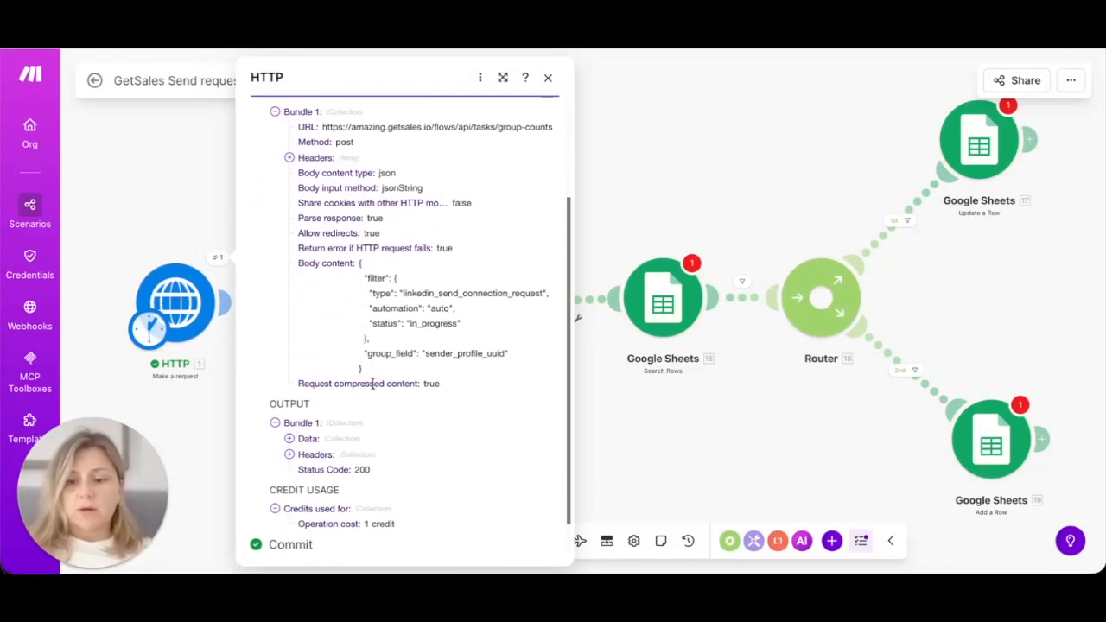
scroll(338, 452, up, 3)
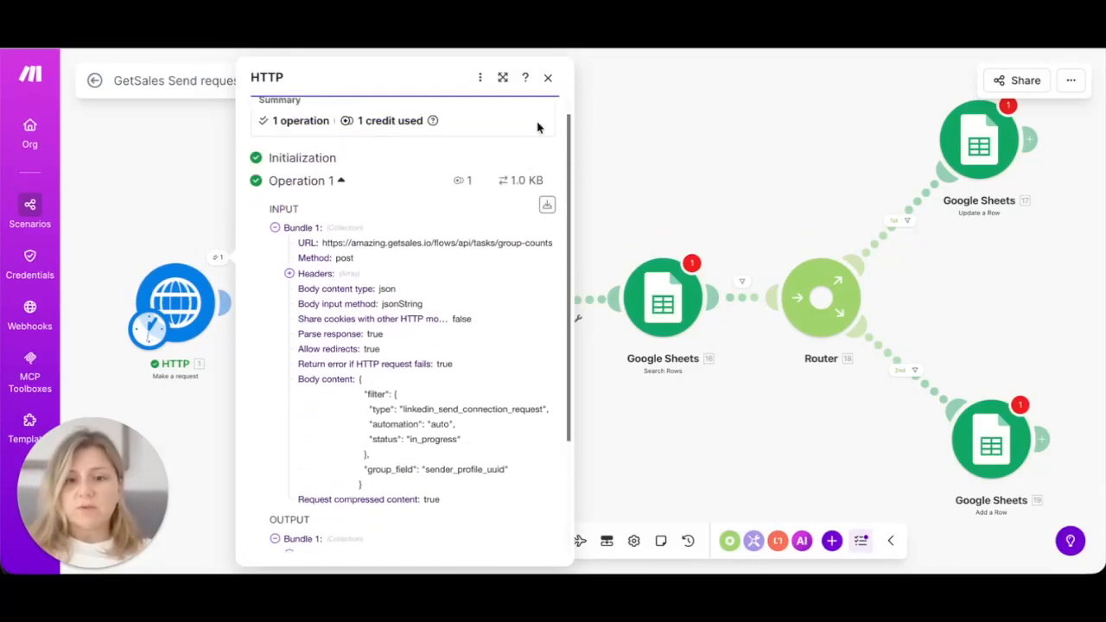
click(548, 79)
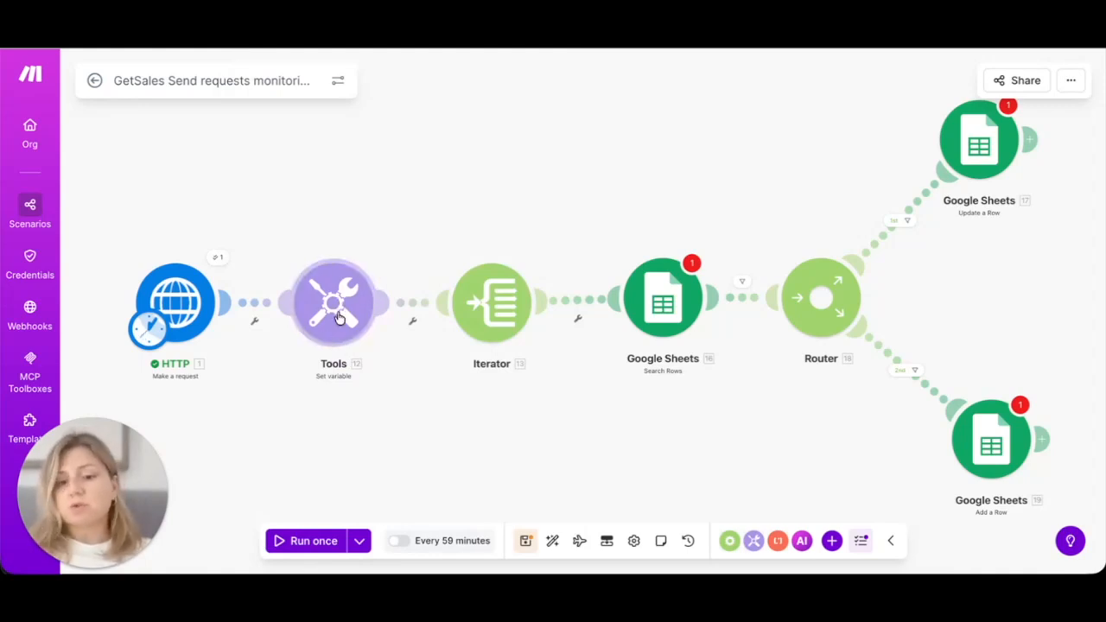
Step: Browse the Tools modules after Update a Row, then dismiss the picker without adding one
click(1031, 139)
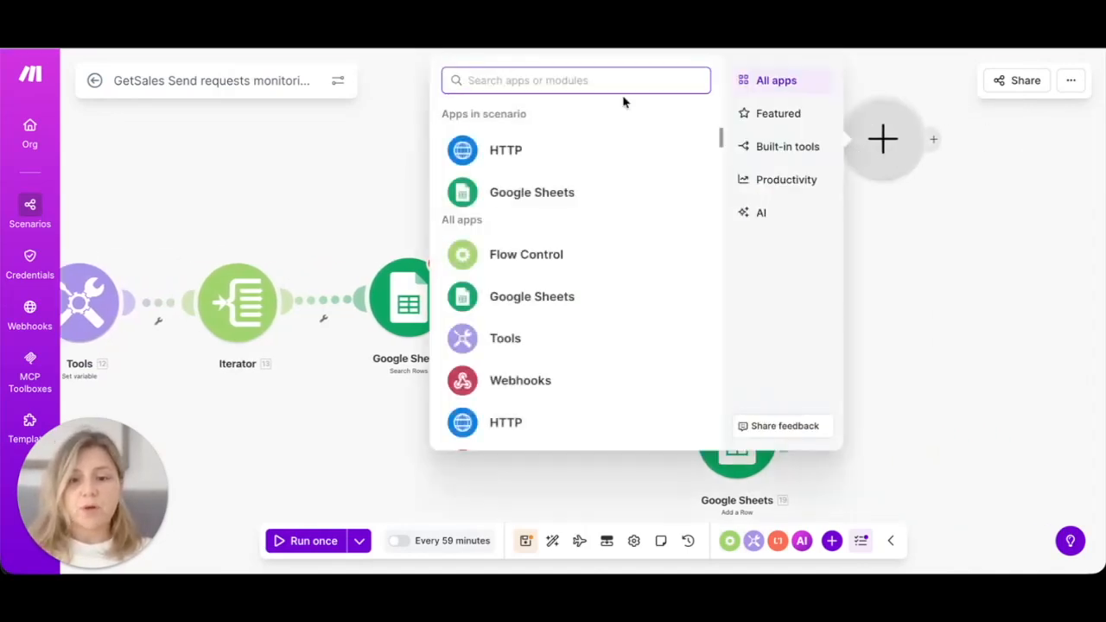
click(494, 342)
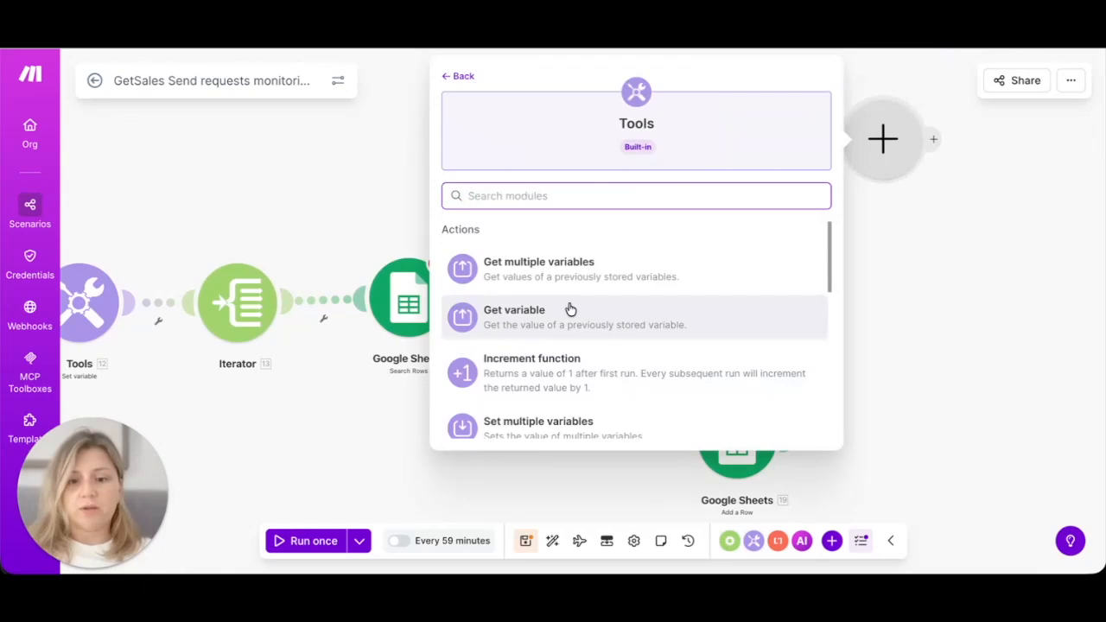
scroll(558, 333, down, 3)
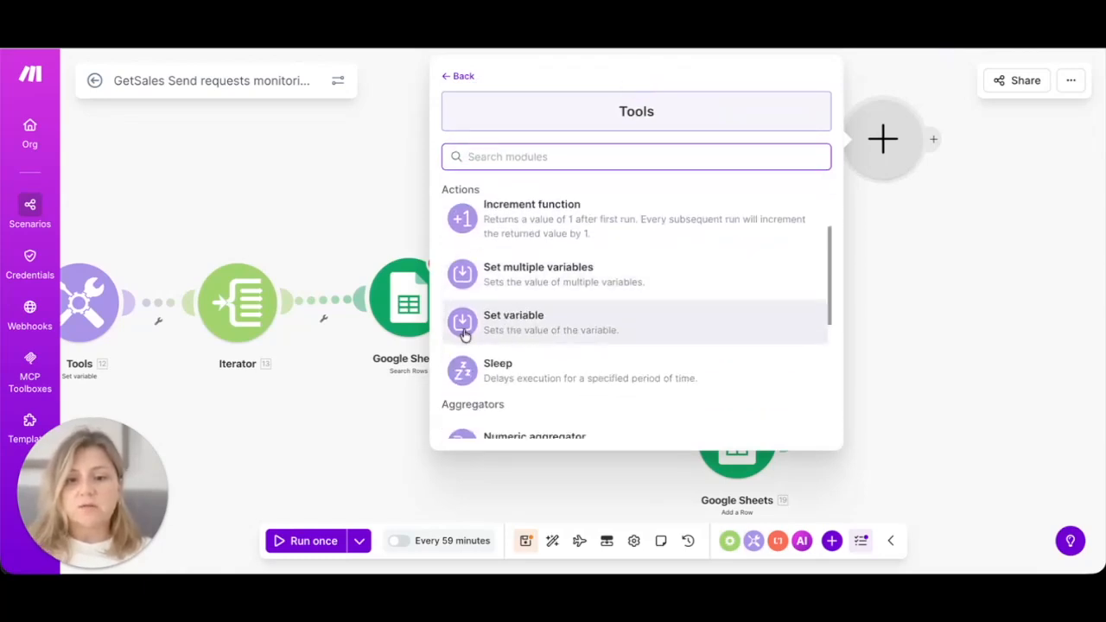
click(339, 403)
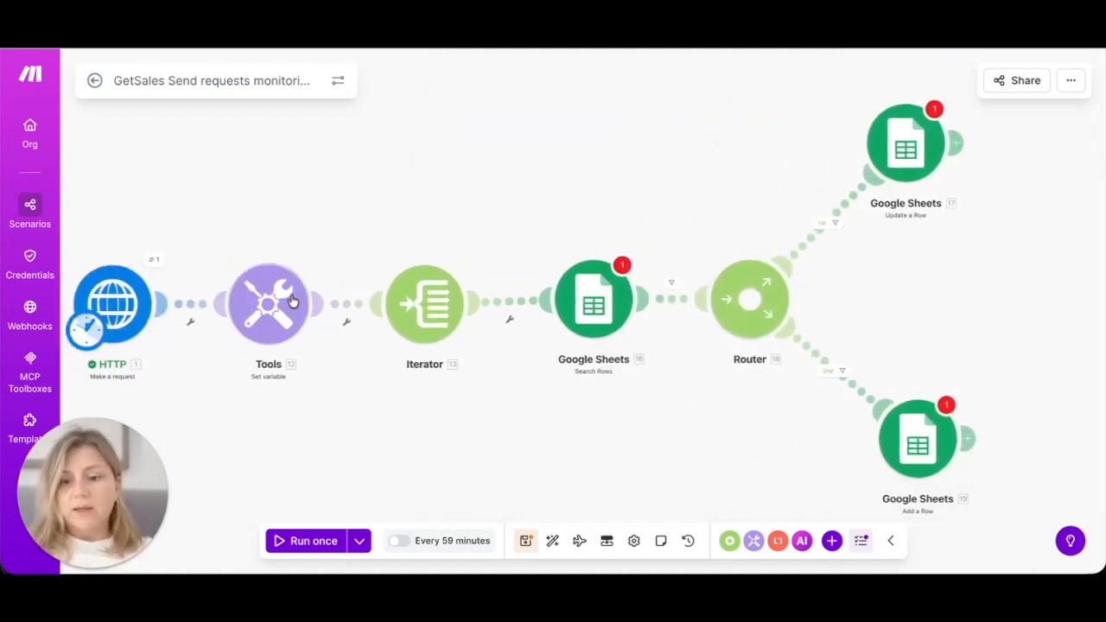
Step: Set the toArray variable's value to toArray(1. Data) from the HTTP output and save
click(284, 300)
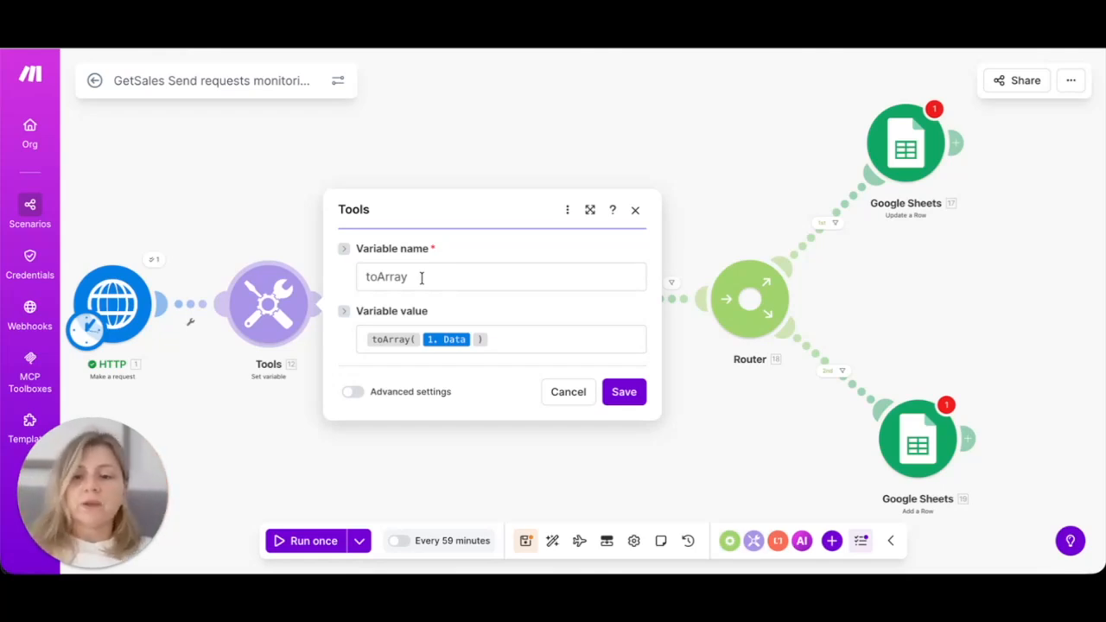
click(396, 333)
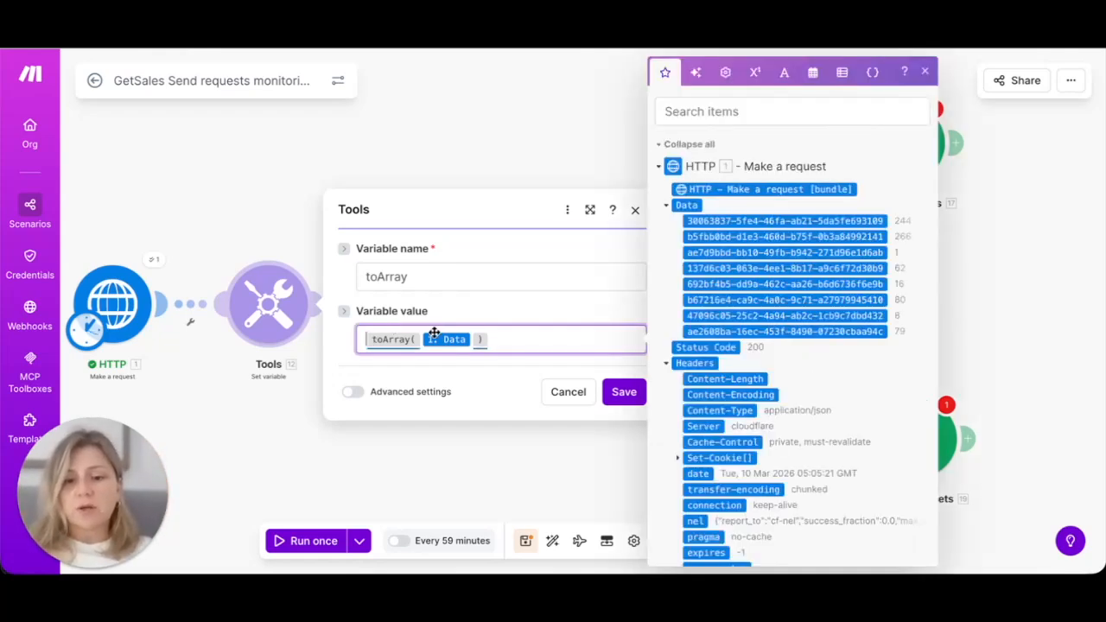
drag(493, 338, 365, 334)
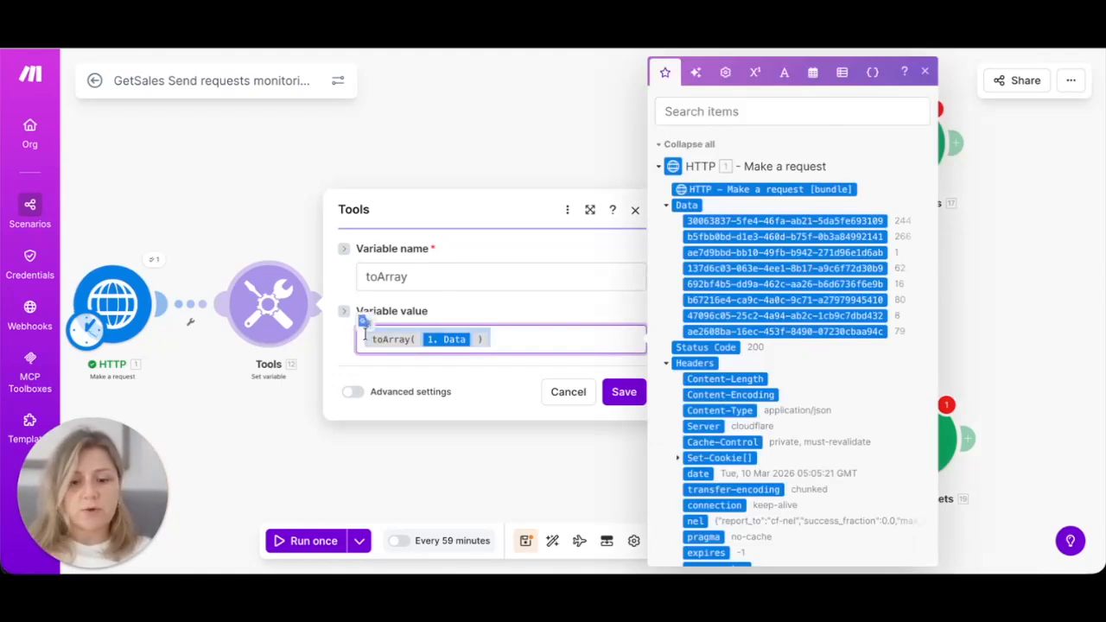
key(BackSpace)
text(to)
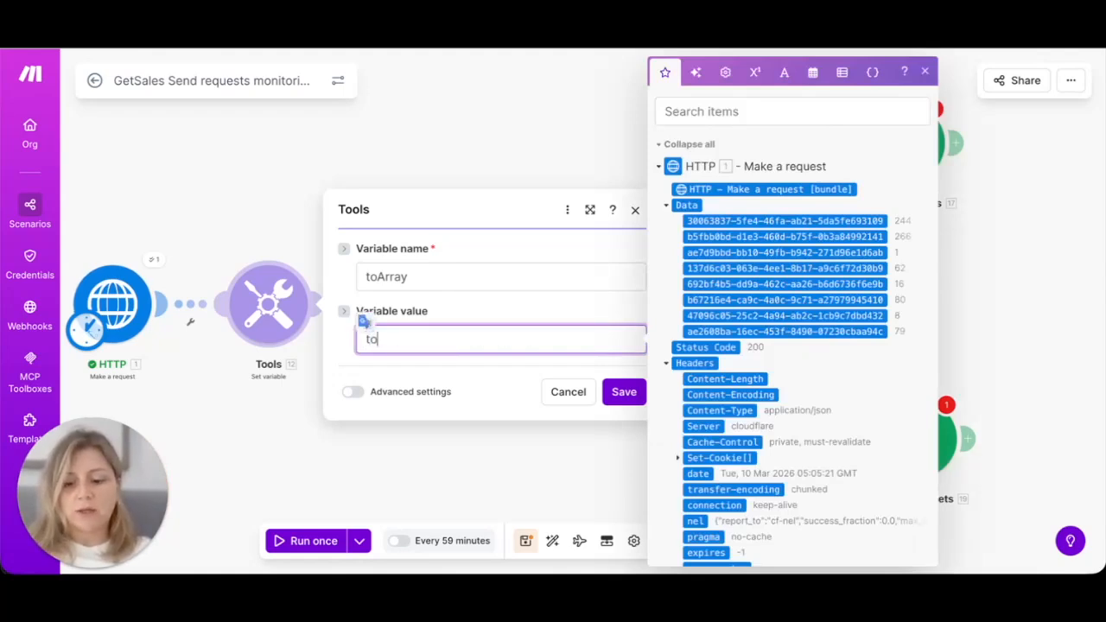
text(Array( 1. Data)
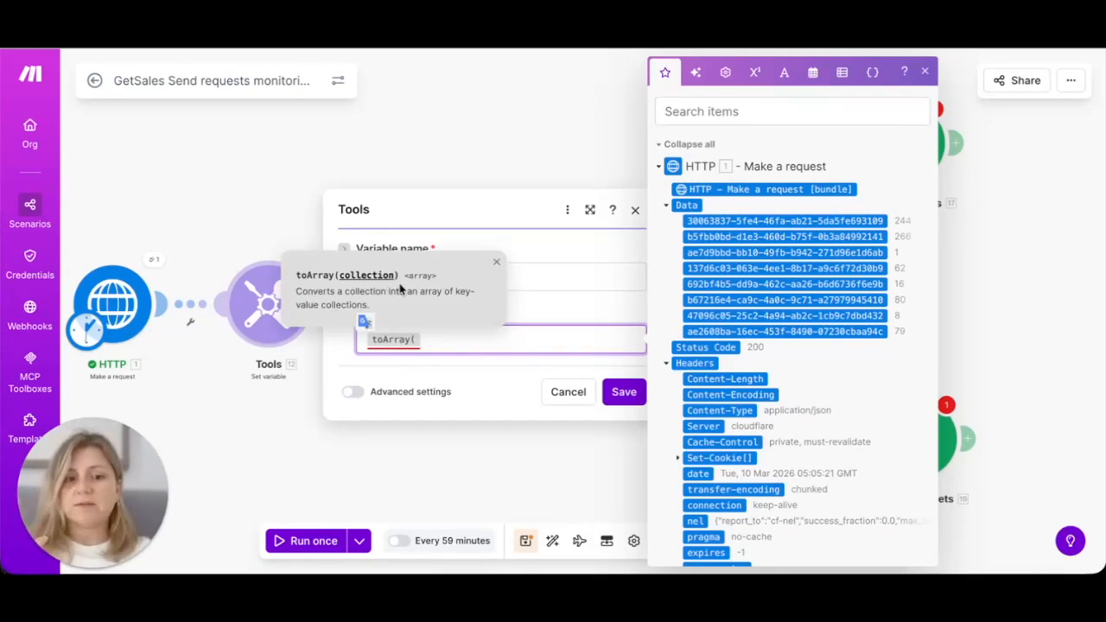
click(689, 205)
text())
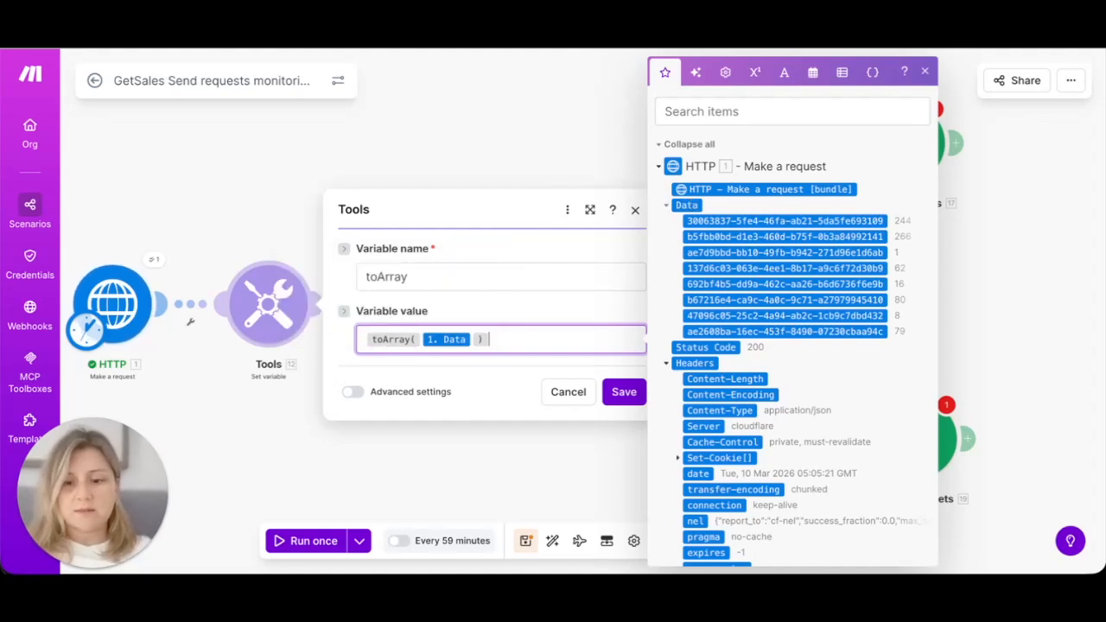
click(624, 392)
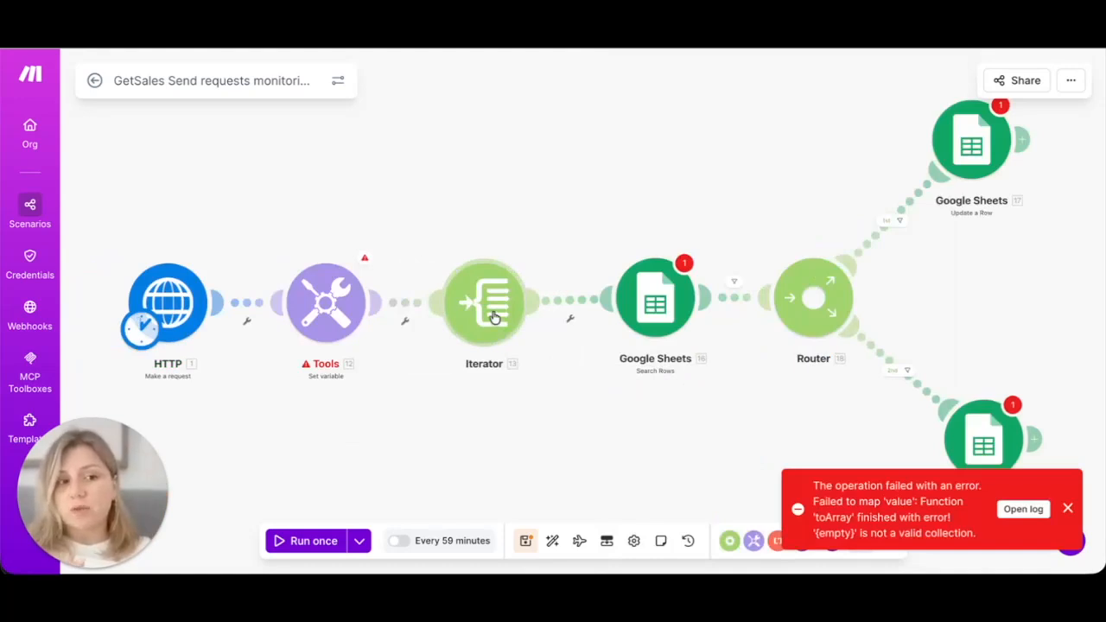
scroll(554, 246, down, 1)
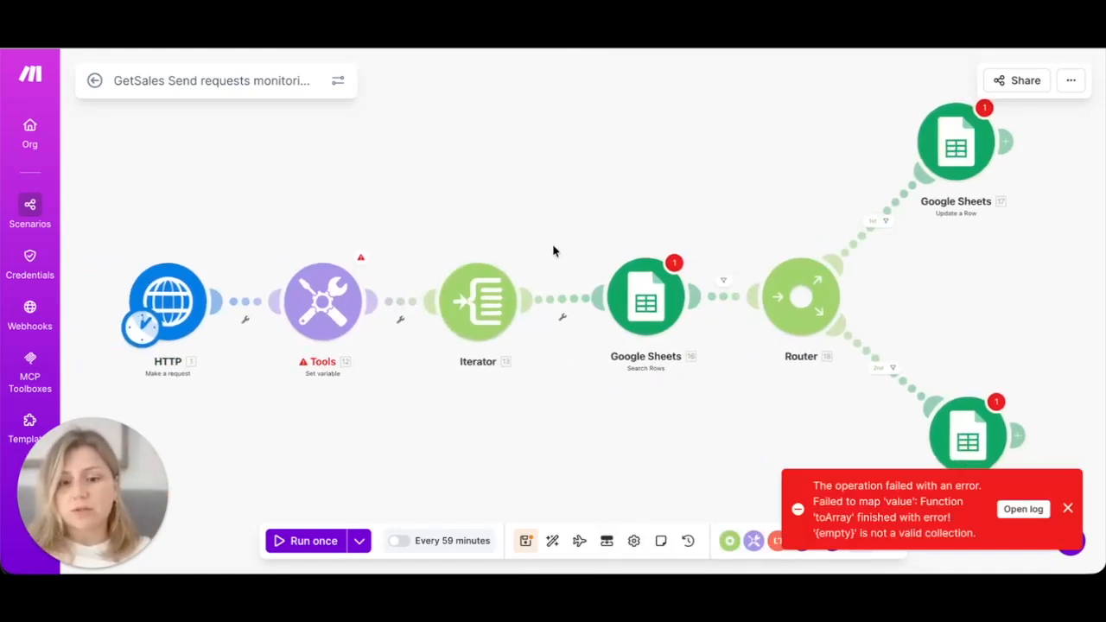
drag(567, 216, 537, 214)
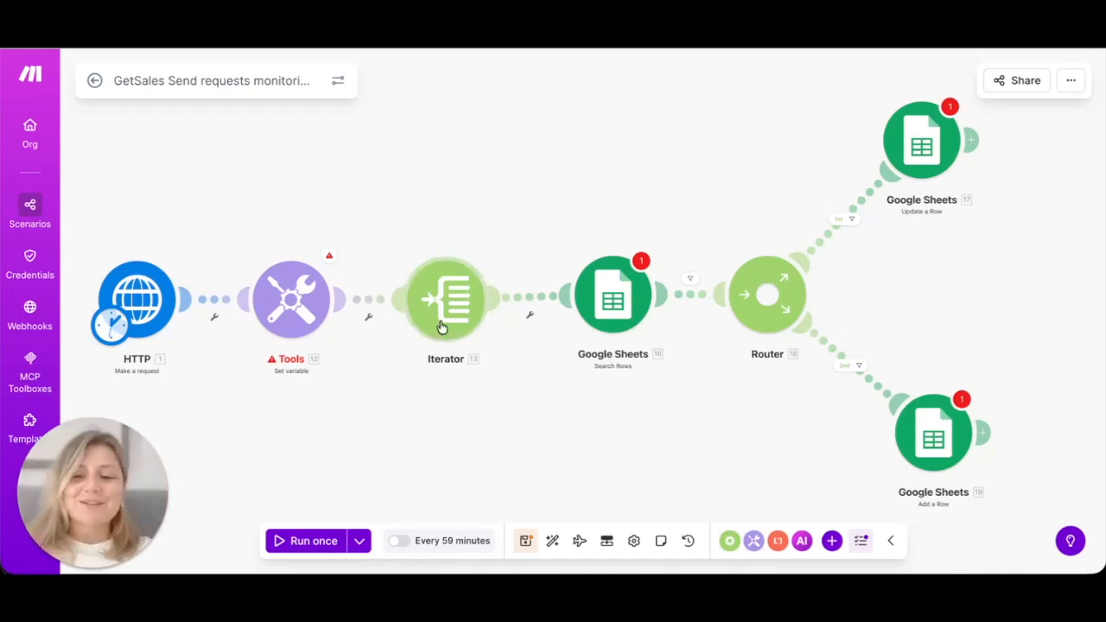
Step: Replace the Iterator's Array mapping with Tools 12. toArray[] and save
click(443, 320)
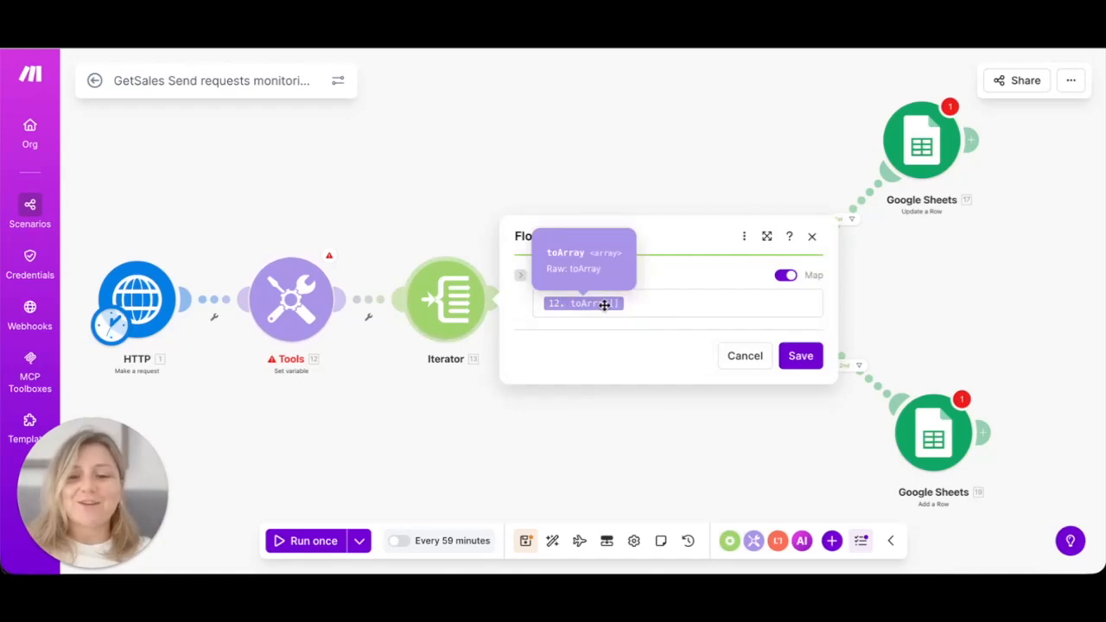
click(647, 306)
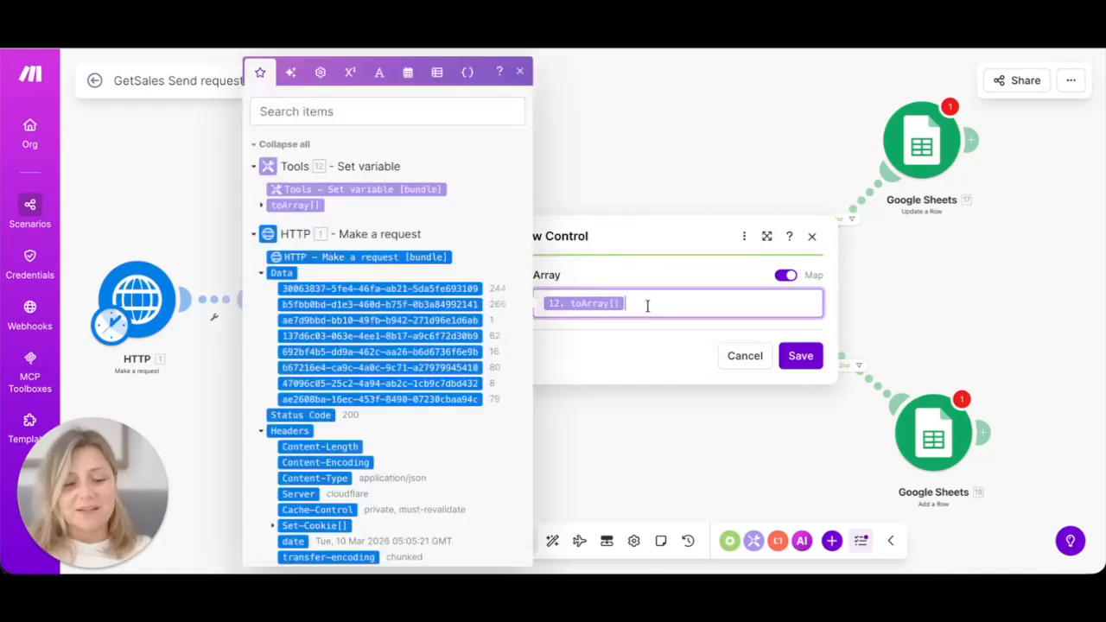
key(BackSpace)
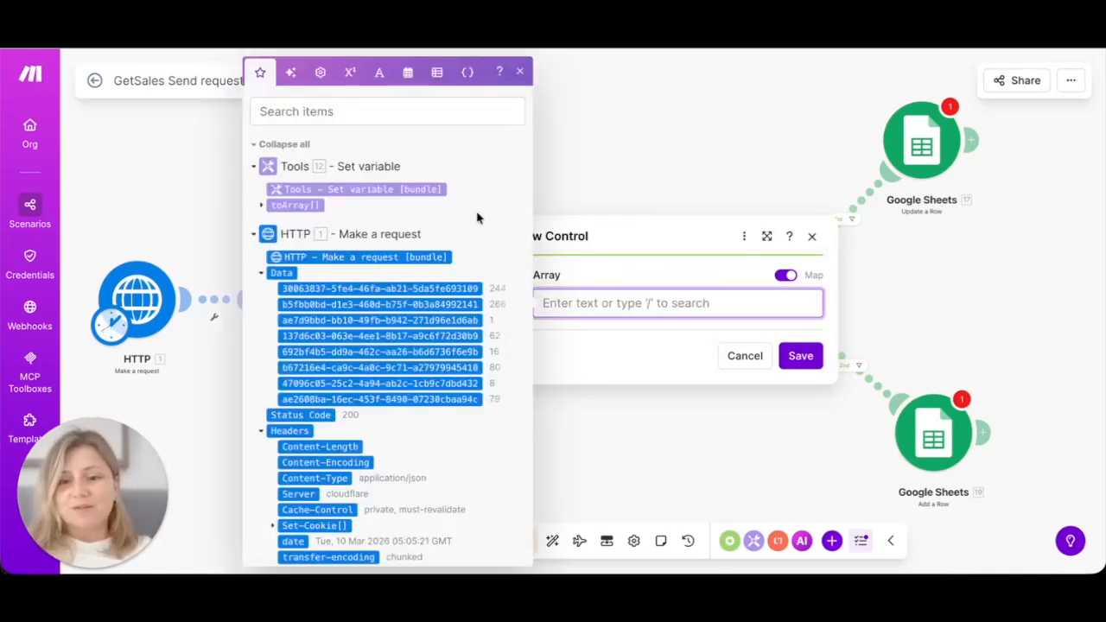
click(301, 206)
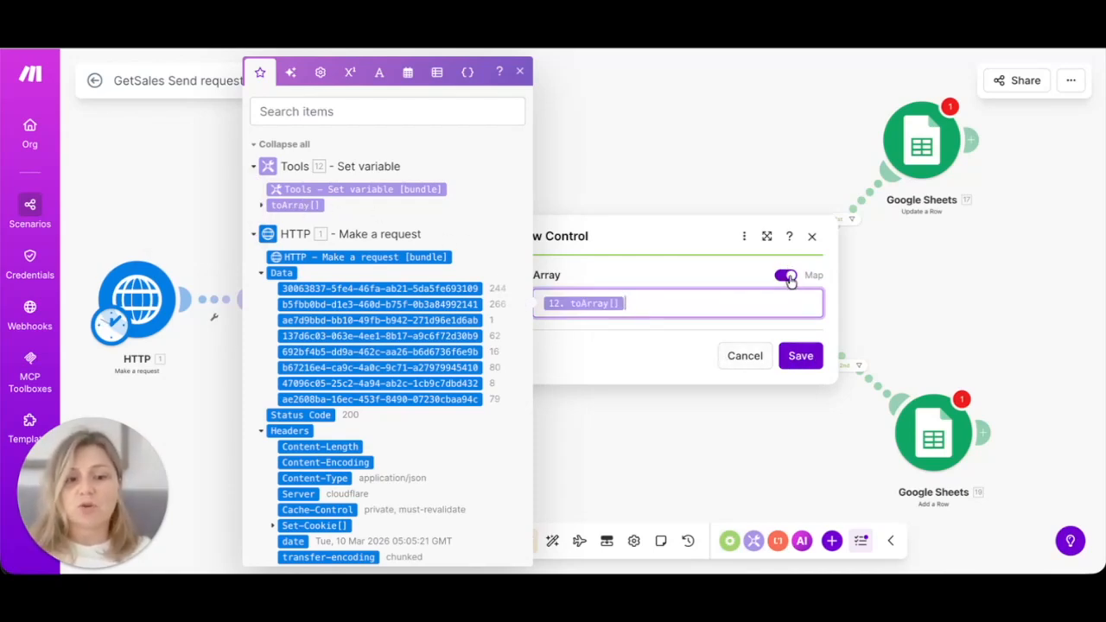
click(801, 360)
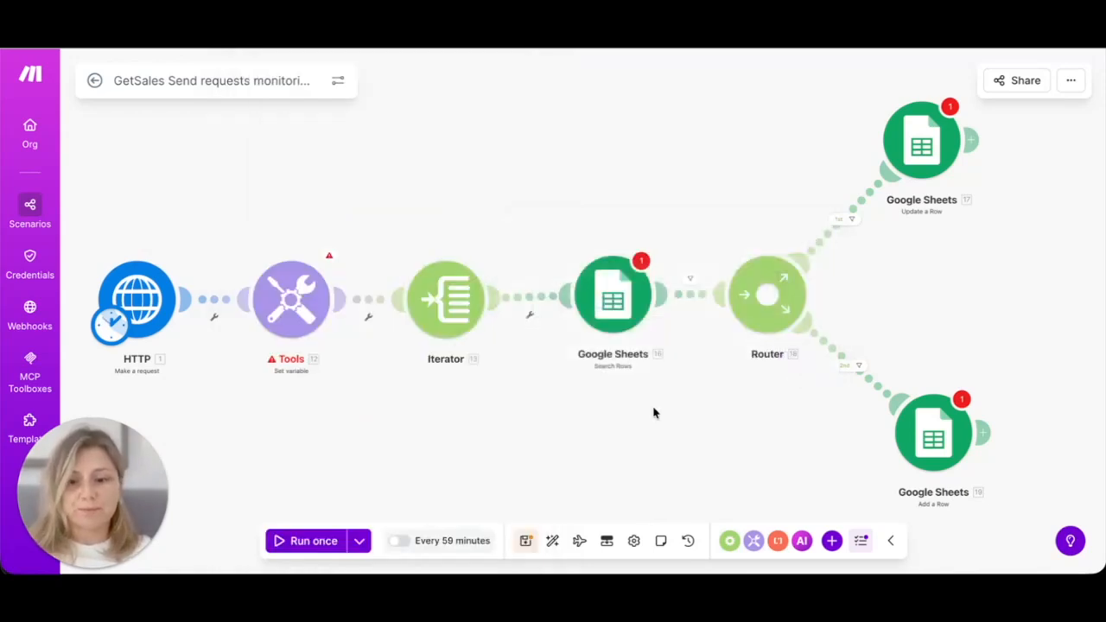
Step: Pan the Make scenario canvas slightly to the left
drag(648, 410, 555, 402)
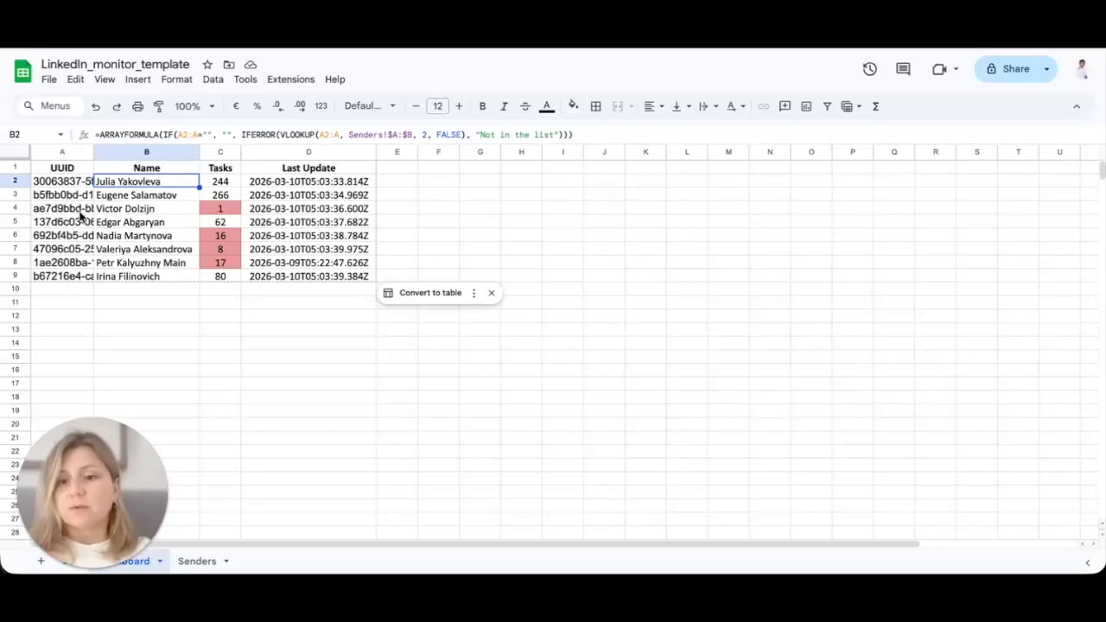
Step: Inspect the full sender UUID in Dashboard cell A2, then view the Senders sheet
scroll(93, 313, down, 1)
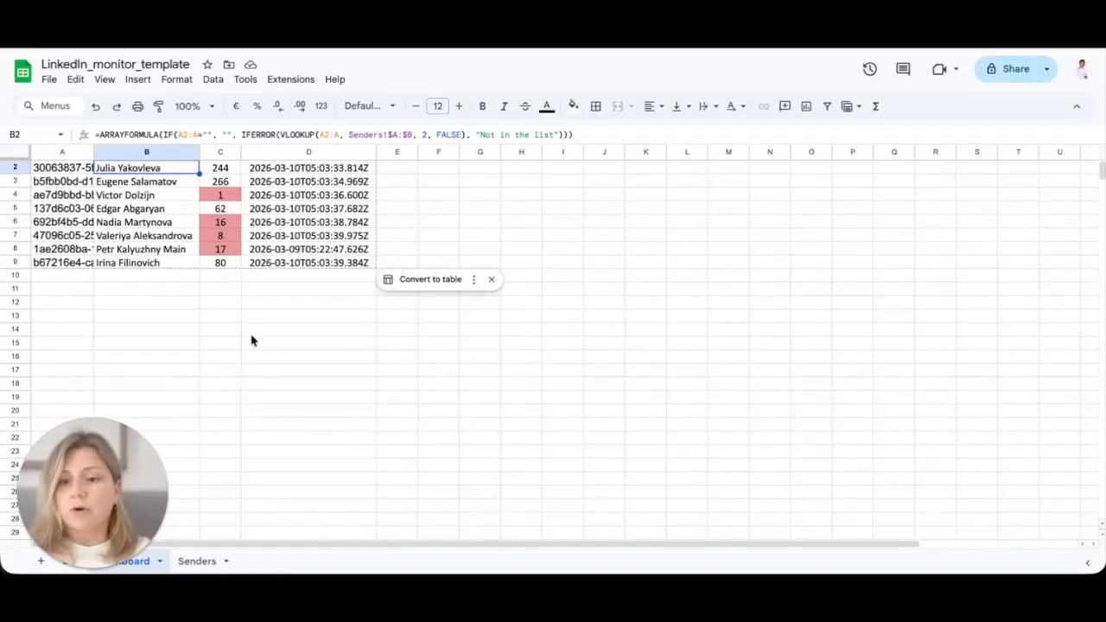
scroll(119, 368, down, 3)
scroll(242, 393, up, 4)
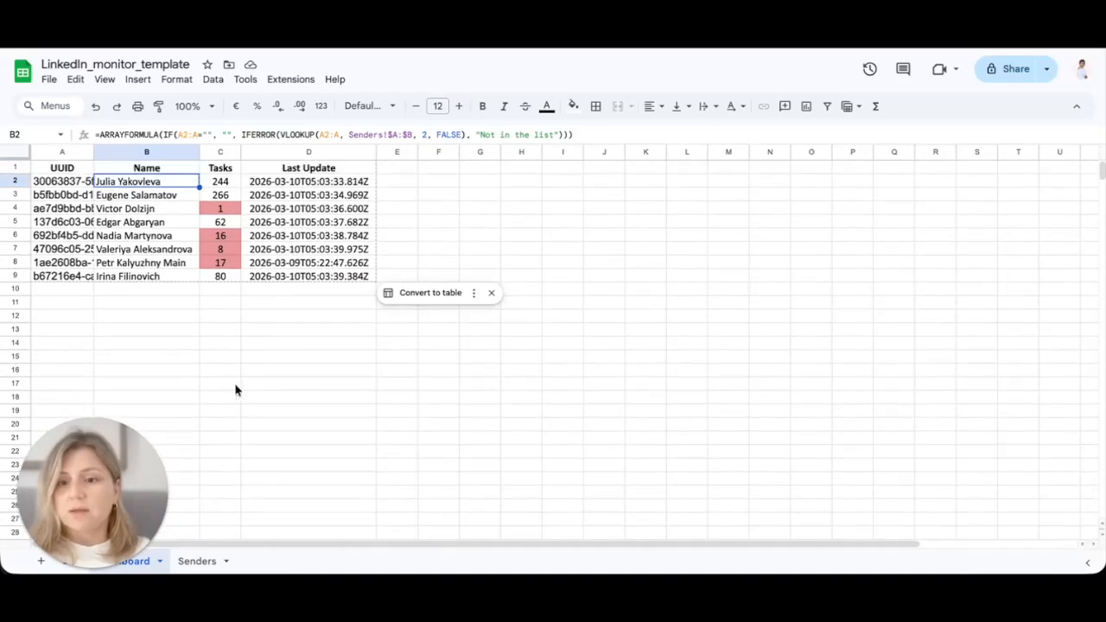
click(73, 184)
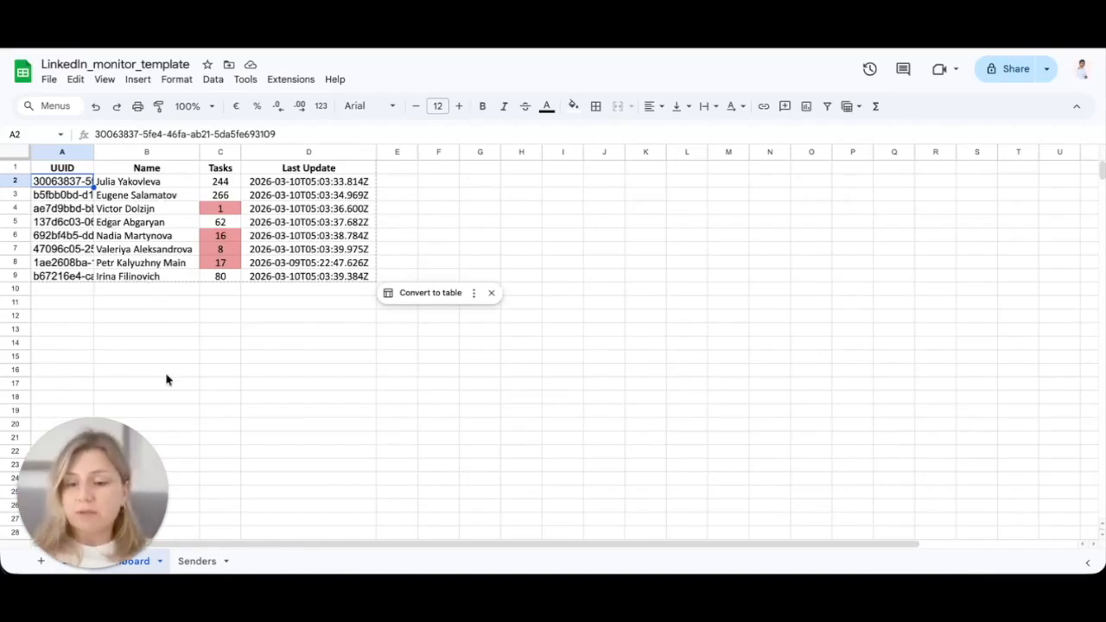
click(200, 563)
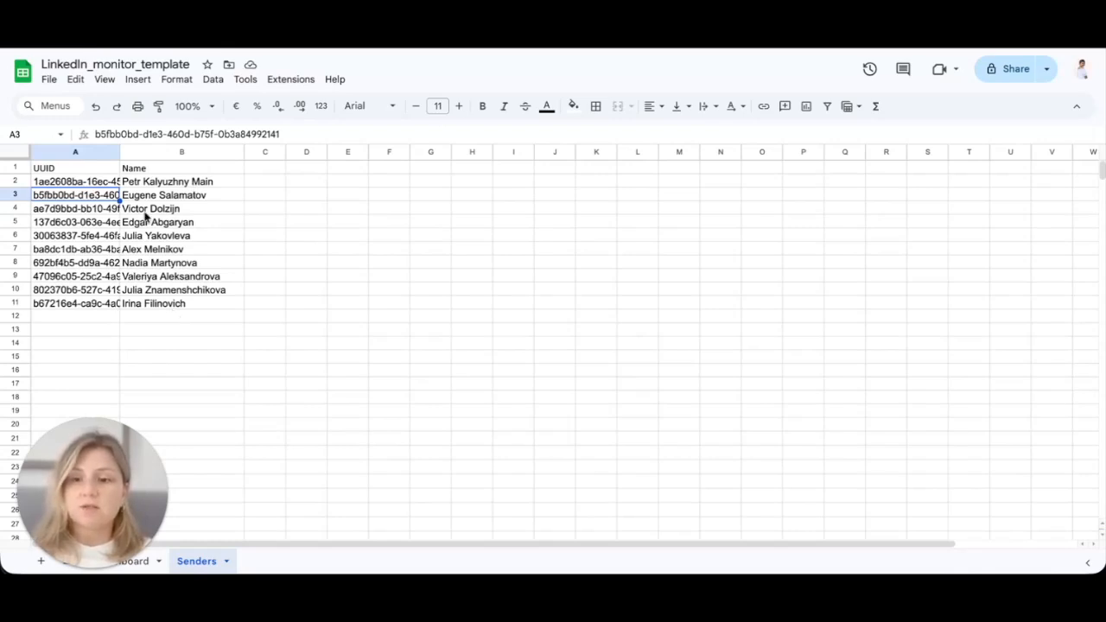
click(759, 570)
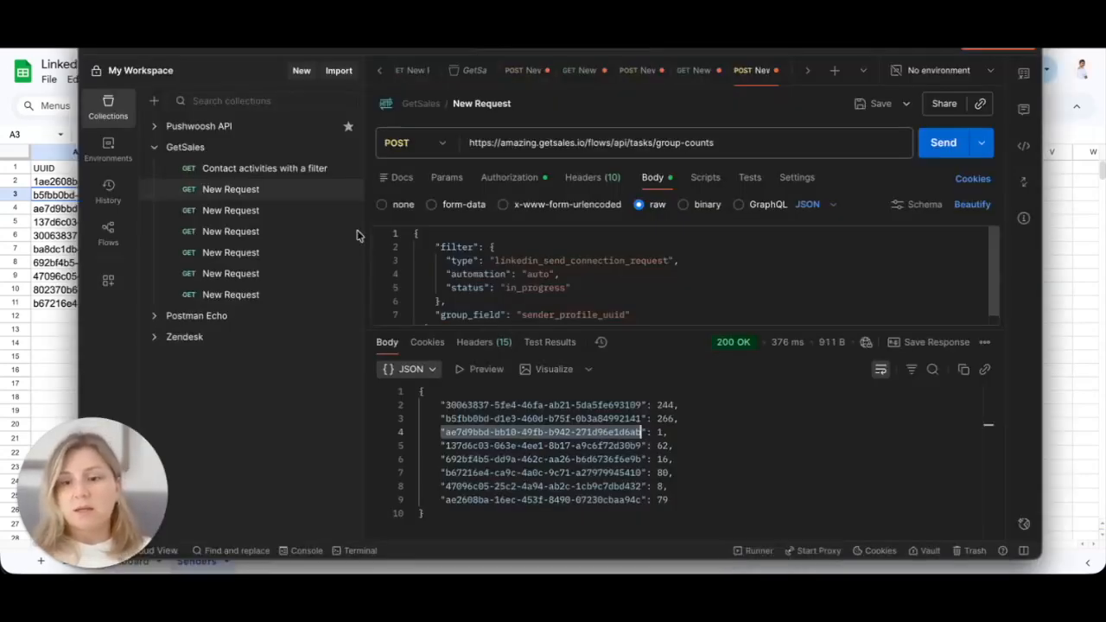
click(273, 212)
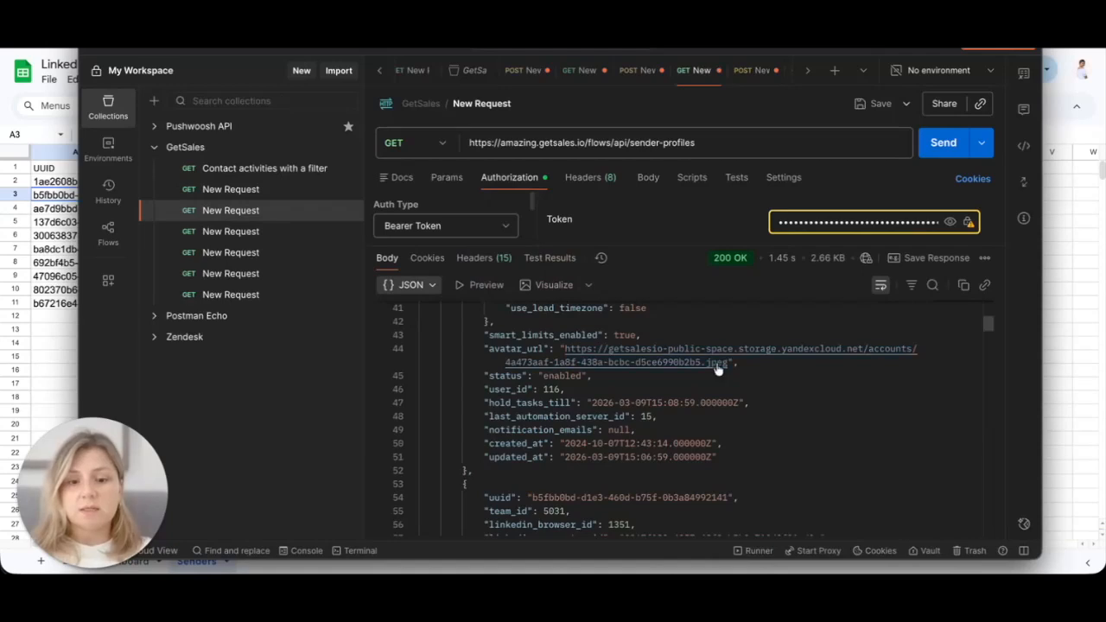
scroll(599, 423, up, 10)
scroll(599, 426, up, 3)
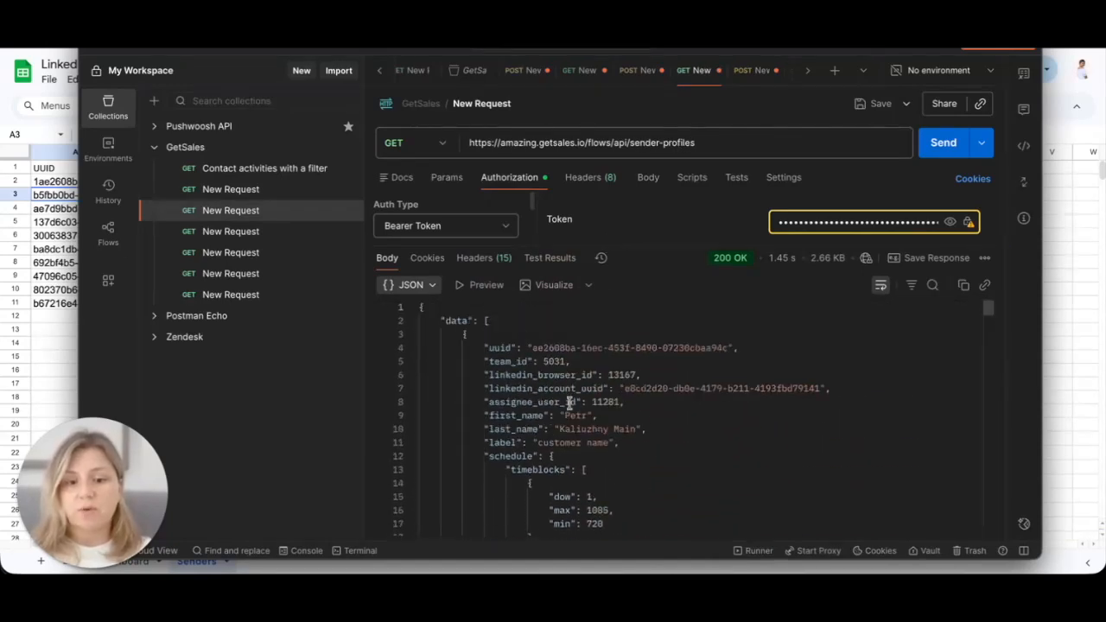
drag(532, 347, 724, 357)
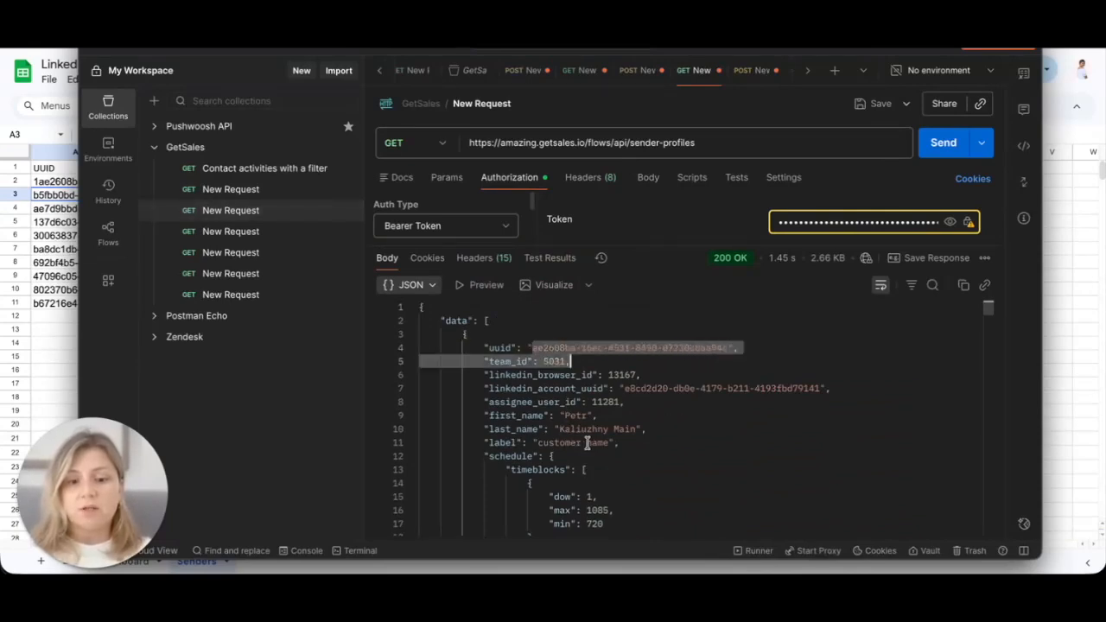
click(1072, 352)
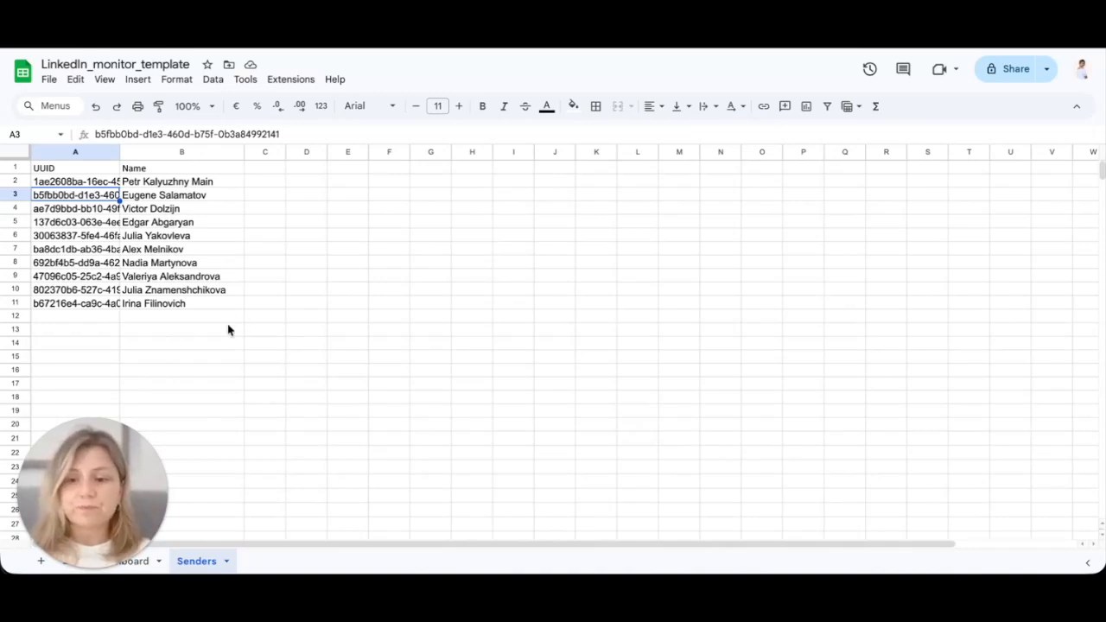
Step: Return to the Dashboard sheet and view B2's ARRAYFORMULA VLOOKUP against Senders!$A:$B
drag(146, 432, 934, 223)
click(110, 562)
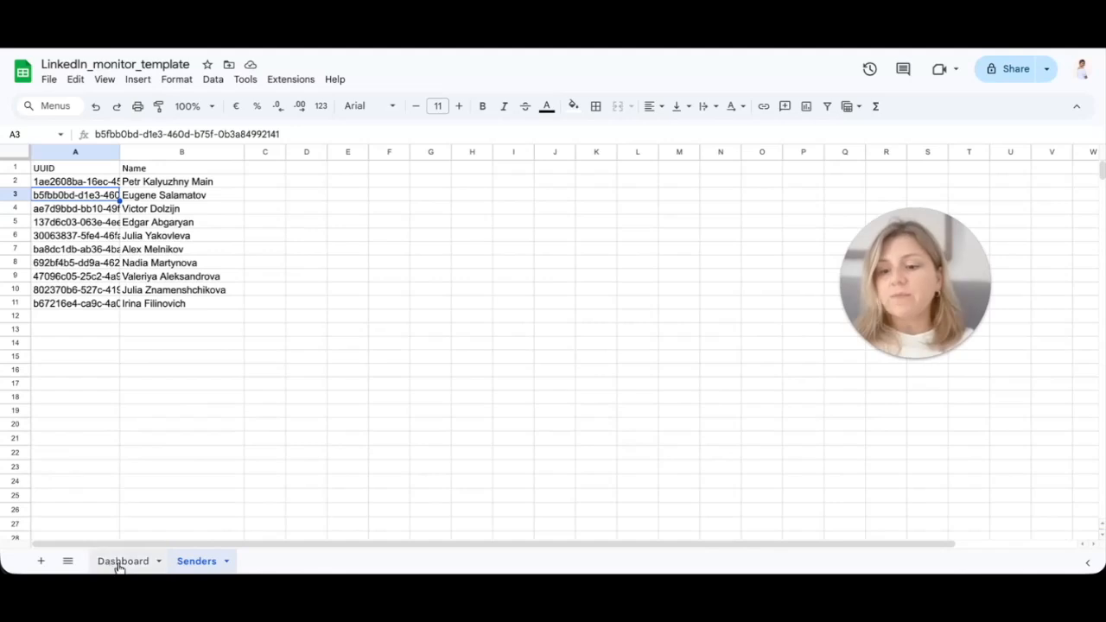
click(145, 185)
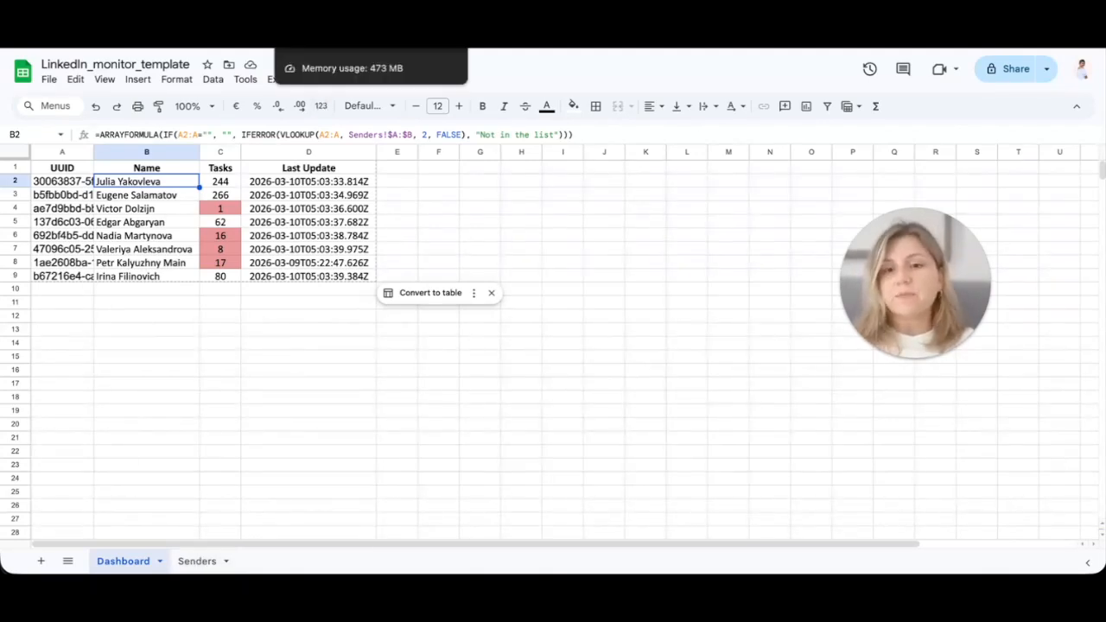
Step: Back in Make, assign the saved Google connection to the Search Rows module
click(346, 24)
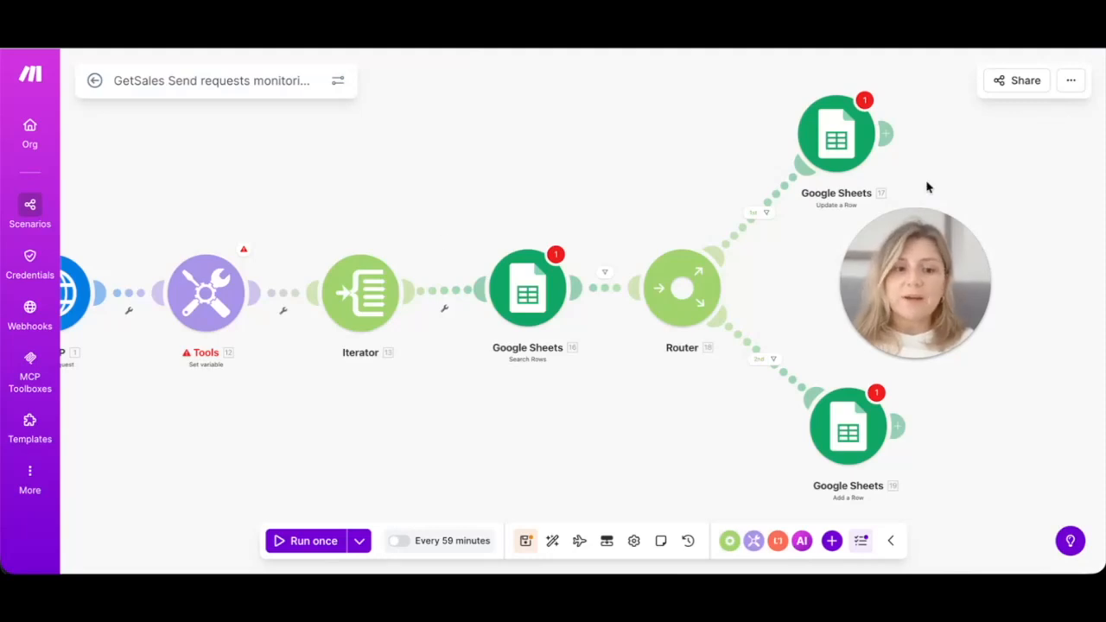
drag(950, 224, 1054, 159)
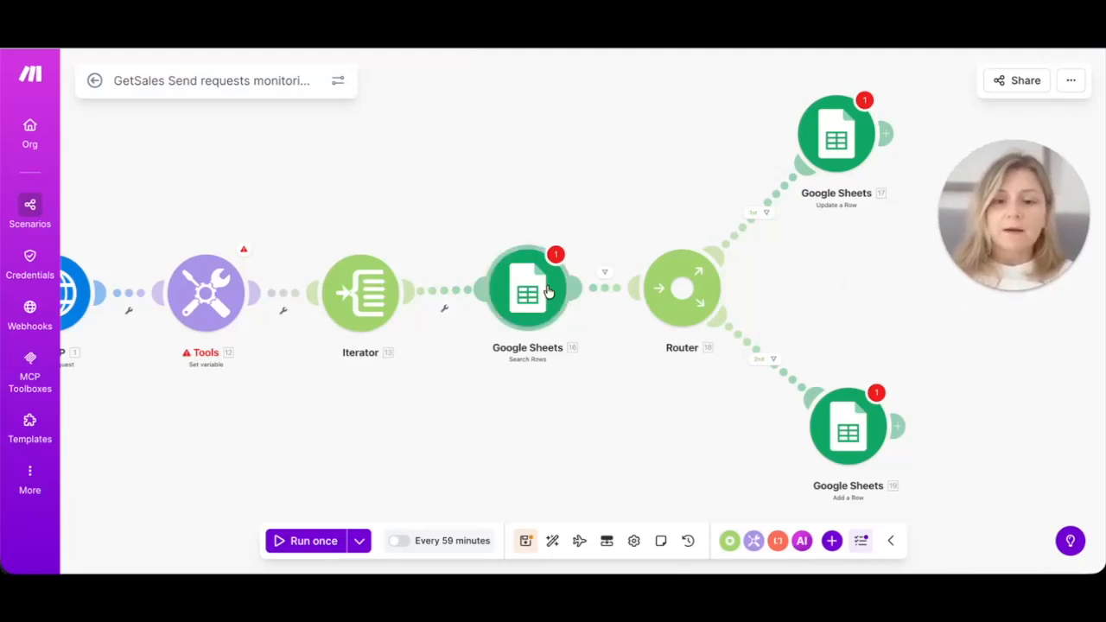
click(524, 298)
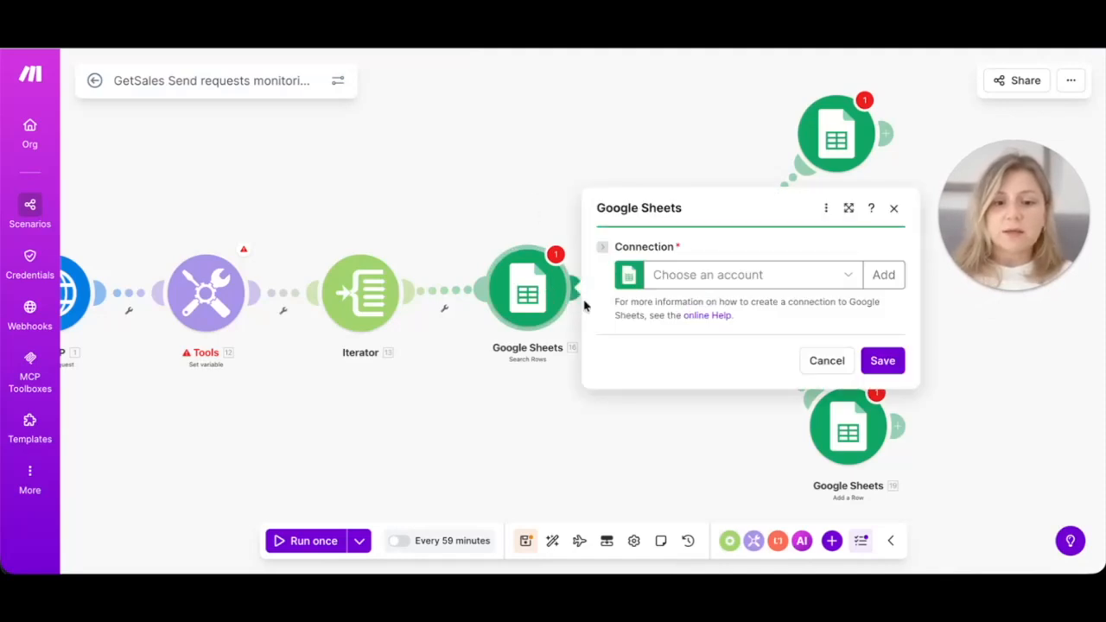
click(672, 274)
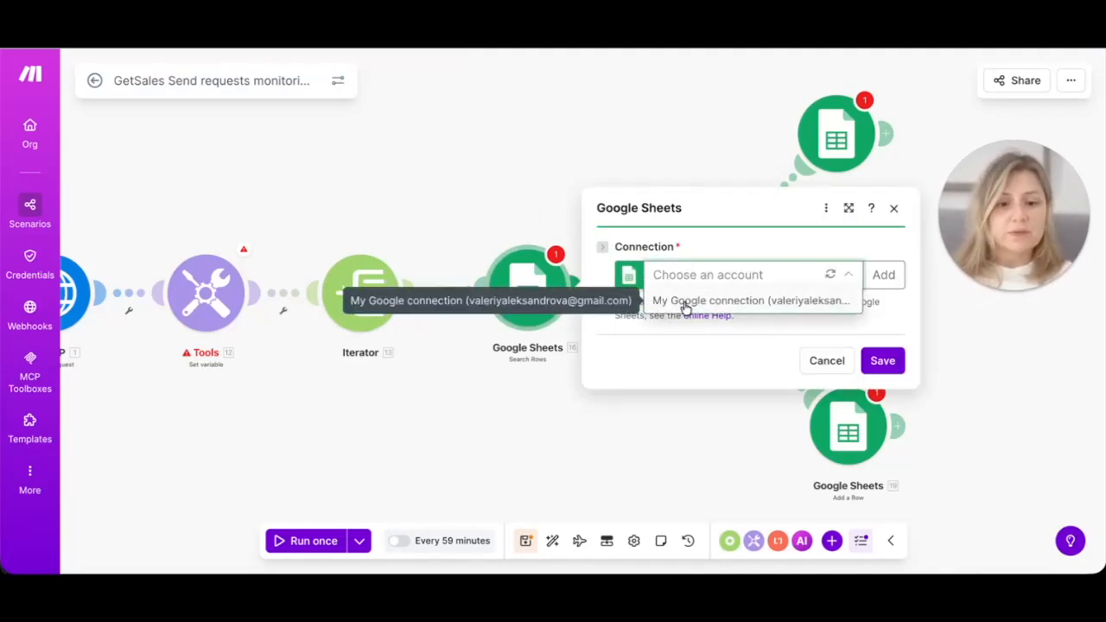
click(687, 303)
Step: Keep UUID (A) as the Search Rows filter column on the Dashboard sheet
scroll(752, 323, down, 1)
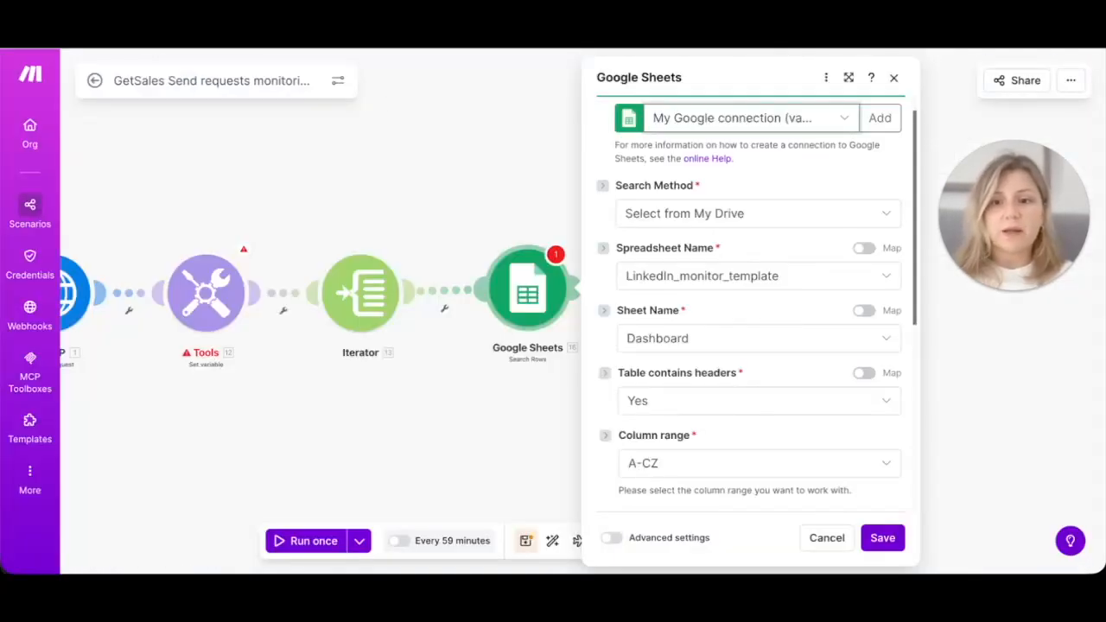
scroll(685, 320, down, 1)
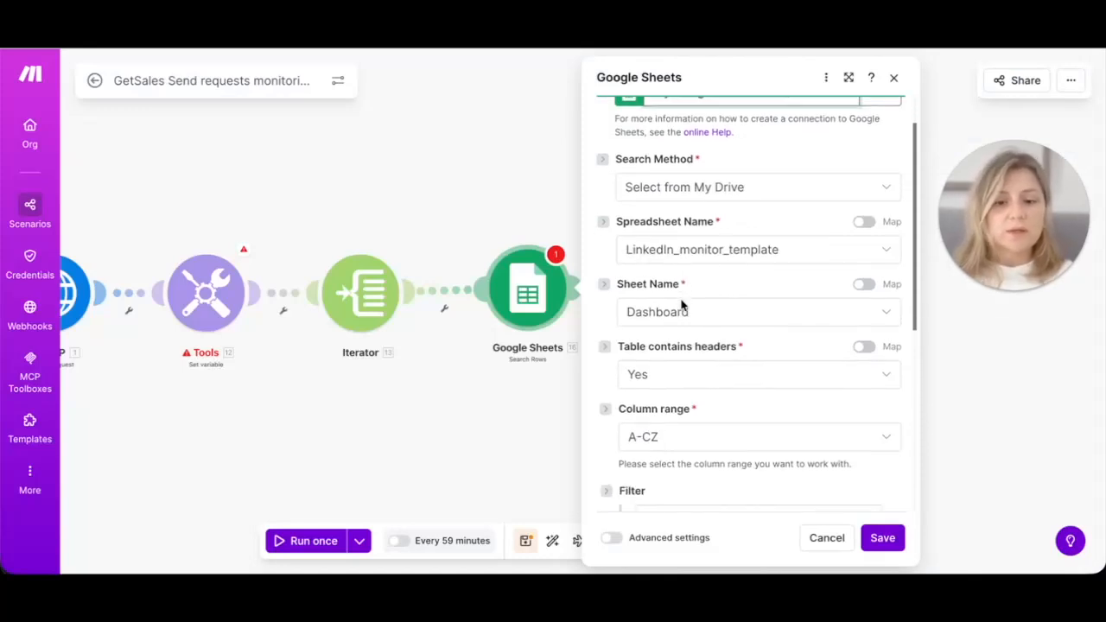
scroll(726, 259, up, 2)
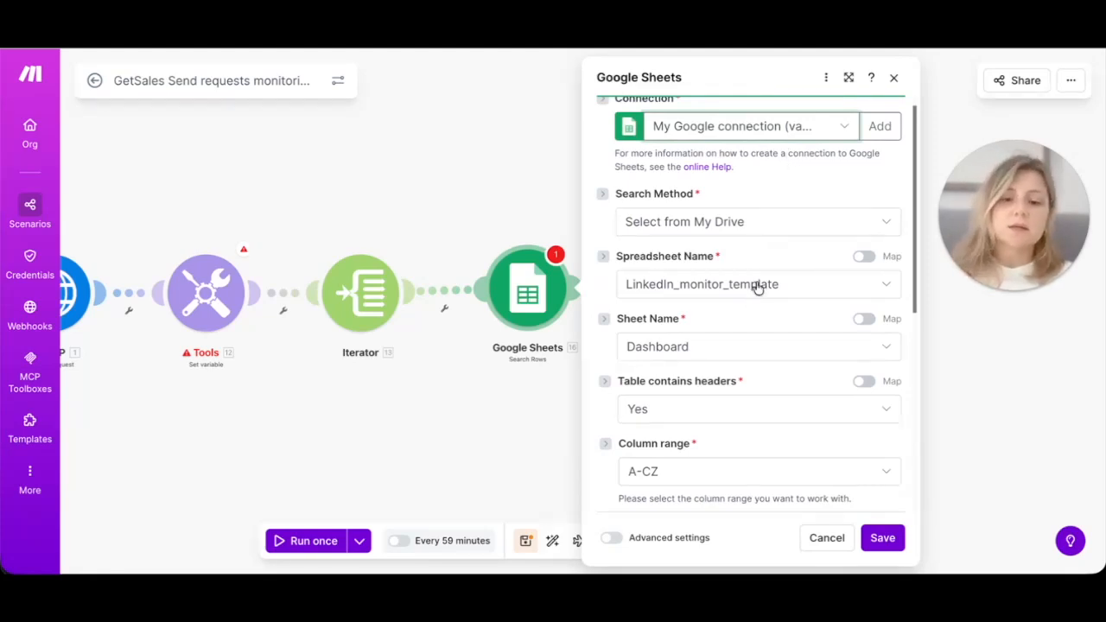
scroll(757, 287, down, 1)
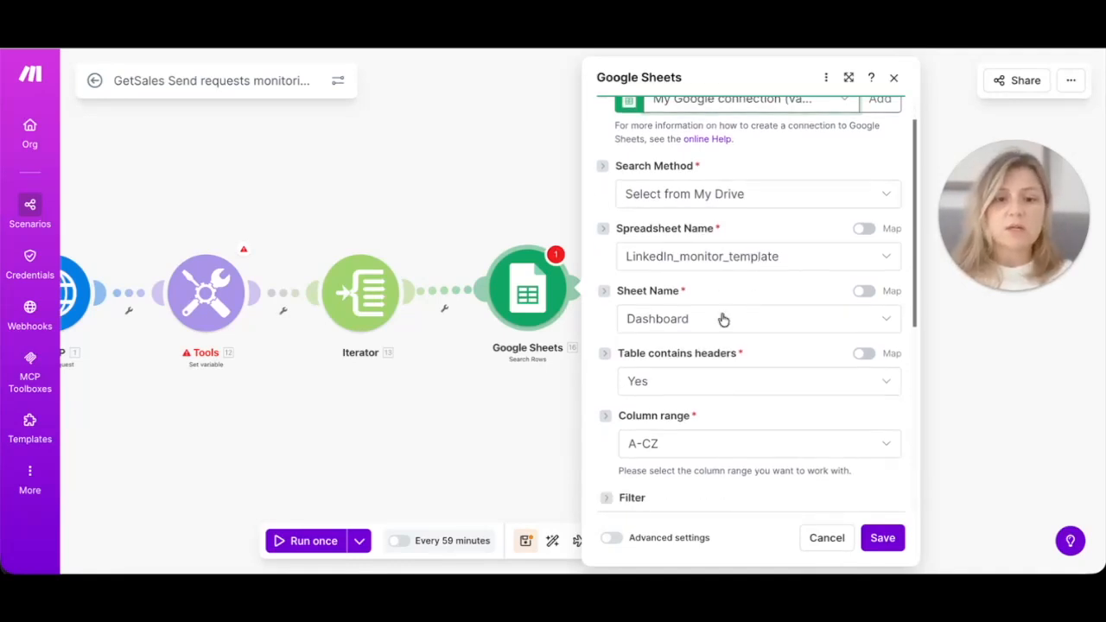
scroll(723, 321, down, 1)
scroll(724, 321, down, 1)
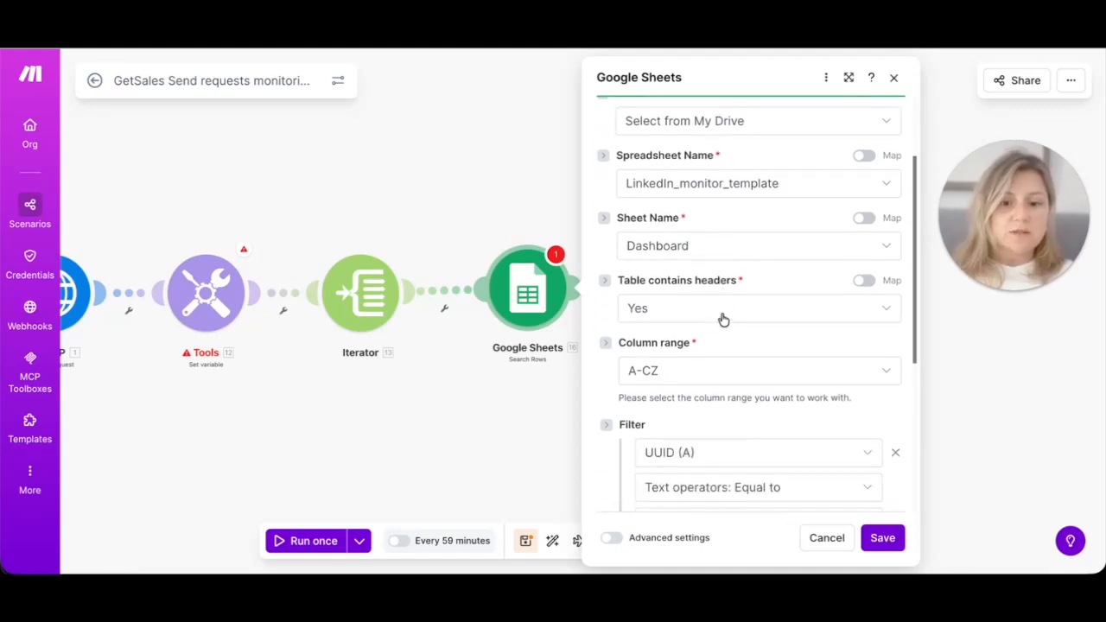
scroll(723, 321, down, 3)
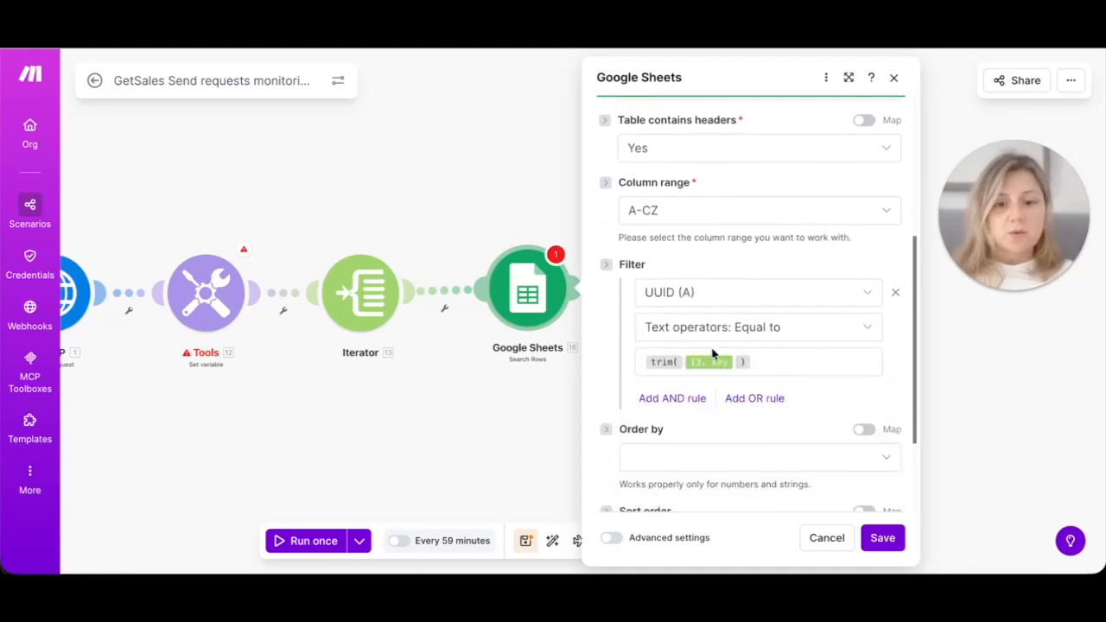
click(709, 287)
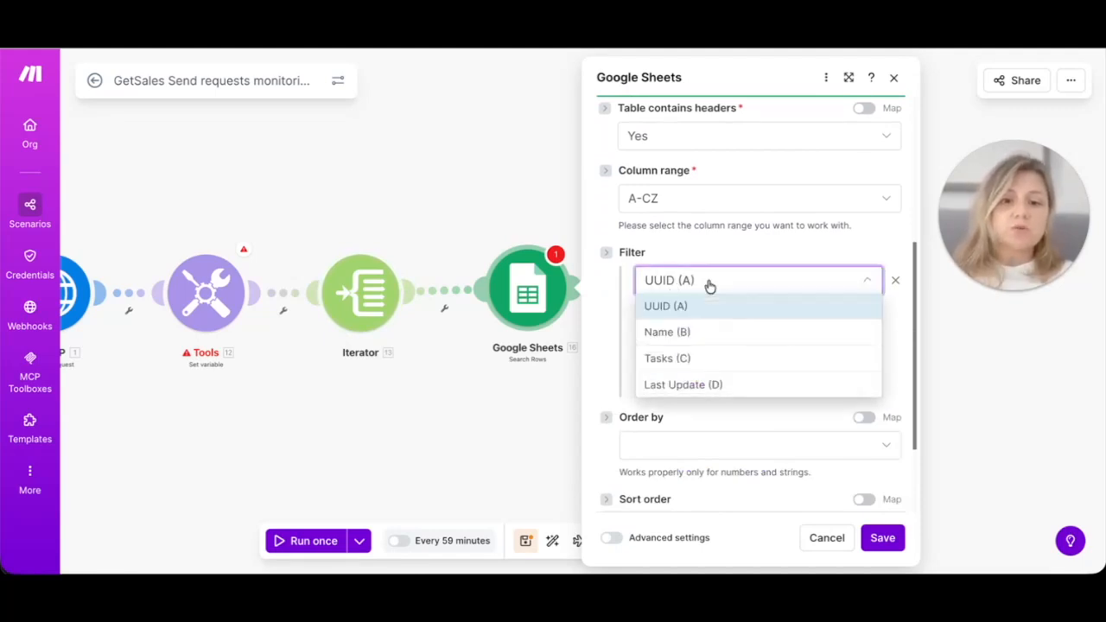
click(673, 308)
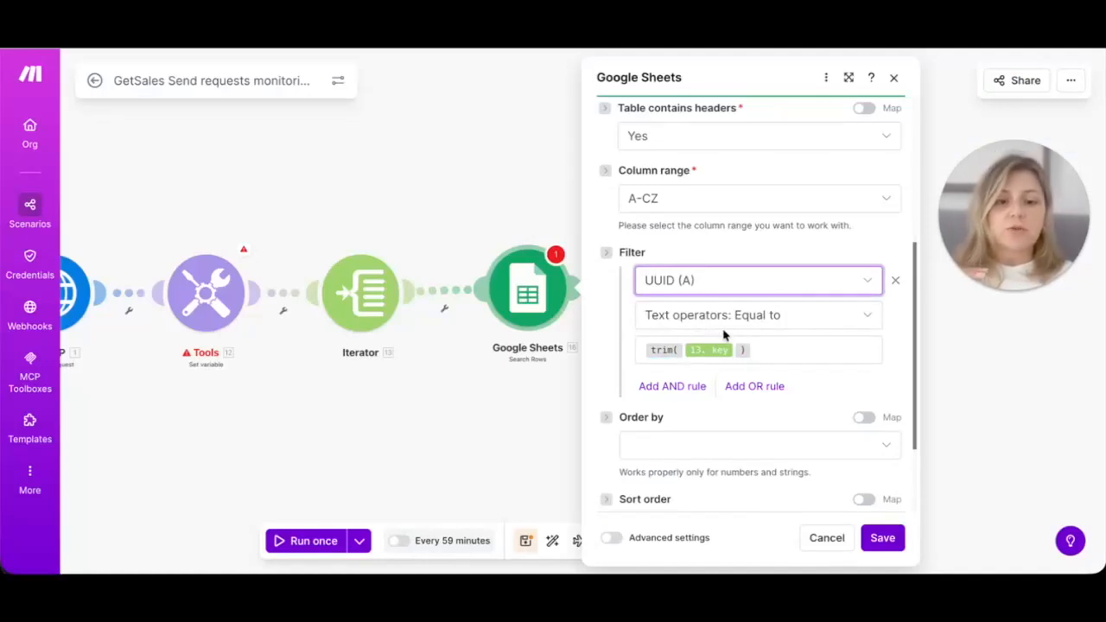
Step: Set the filter's Equal to value to trim(13. key)
click(664, 350)
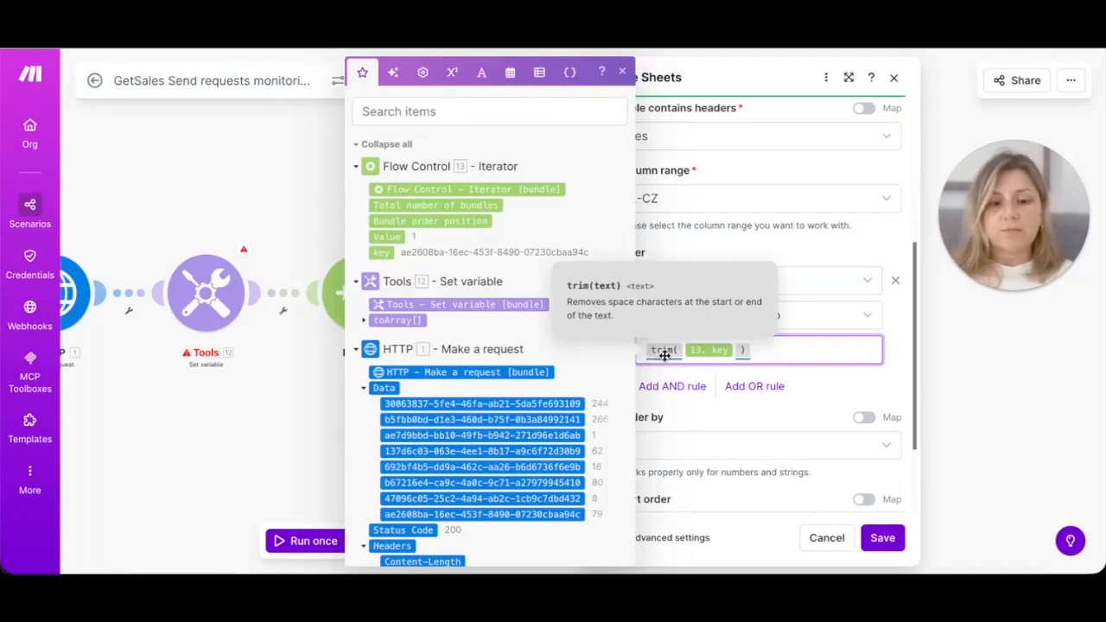
drag(769, 350, 650, 344)
key(BackSpace)
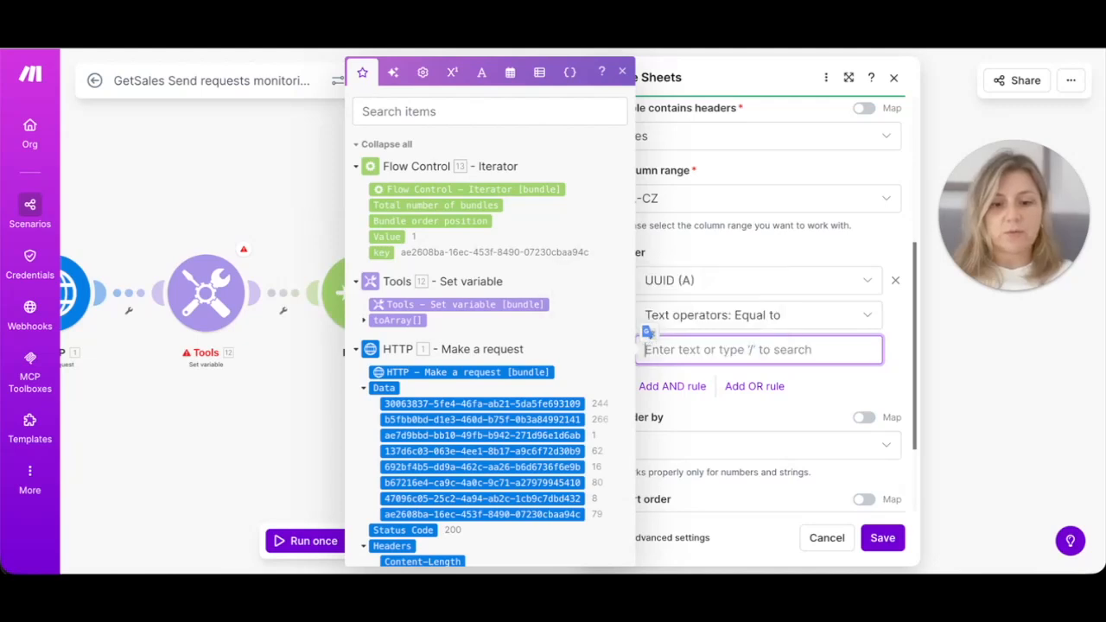
text(trim( 13. key)
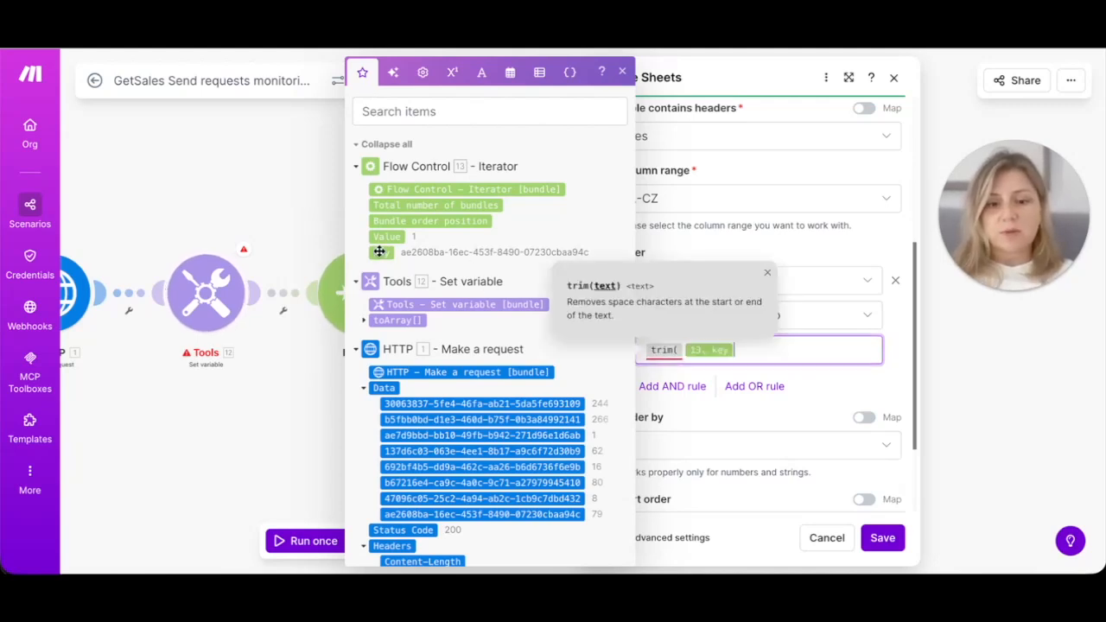
click(382, 252)
text())
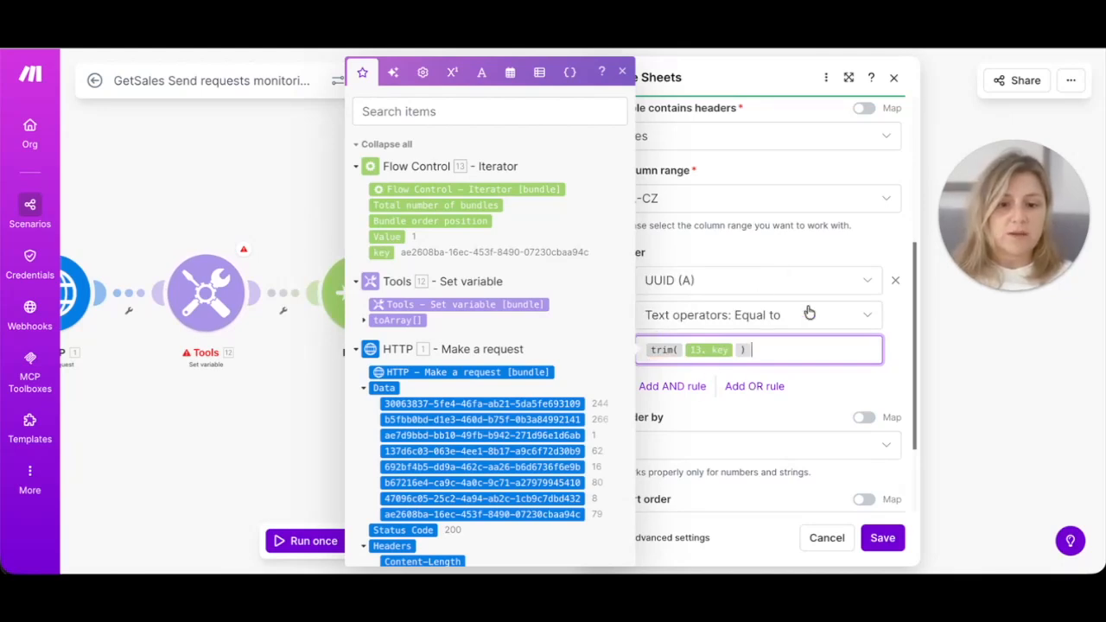
click(884, 374)
Step: Set the maximum number of returned rows to 1
scroll(806, 369, down, 2)
scroll(807, 368, up, 1)
click(635, 452)
key(BackSpace)
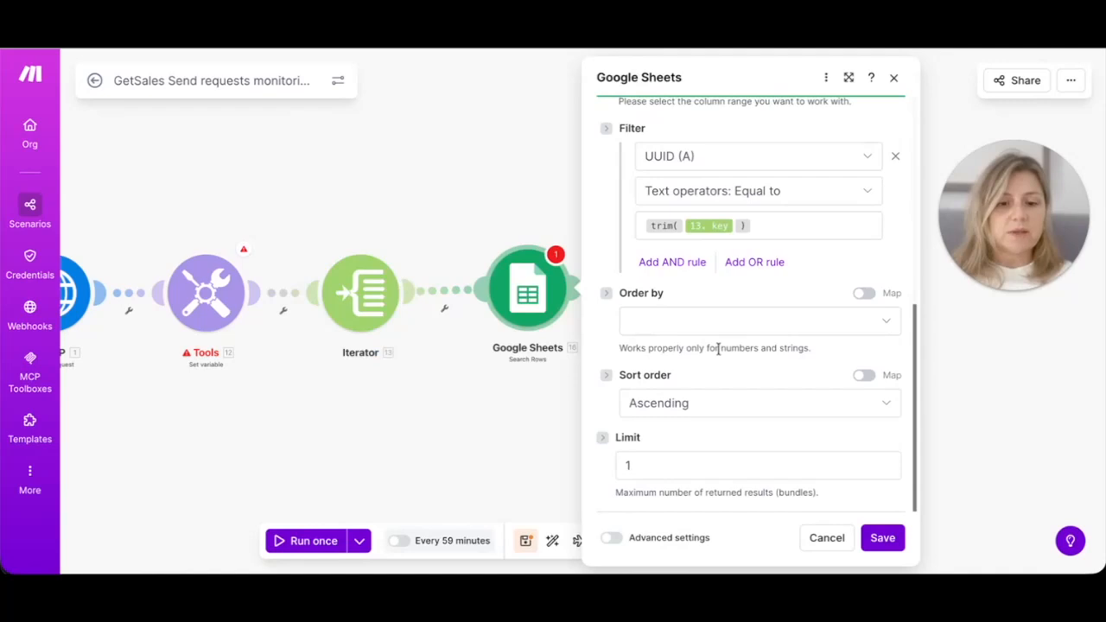
scroll(720, 353, up, 5)
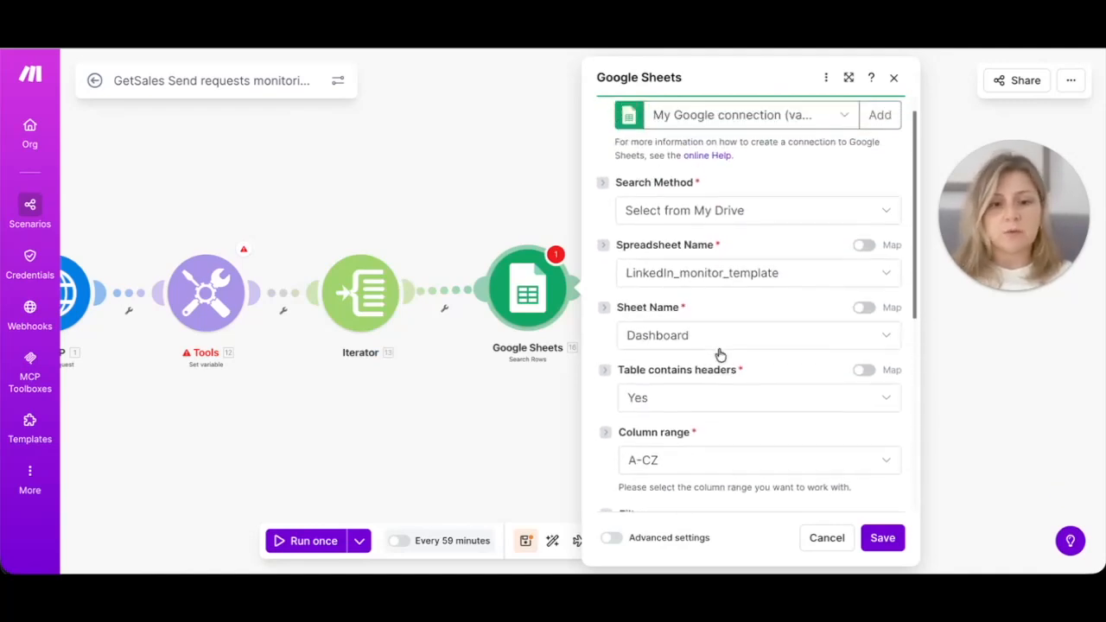
scroll(719, 346, up, 2)
click(882, 537)
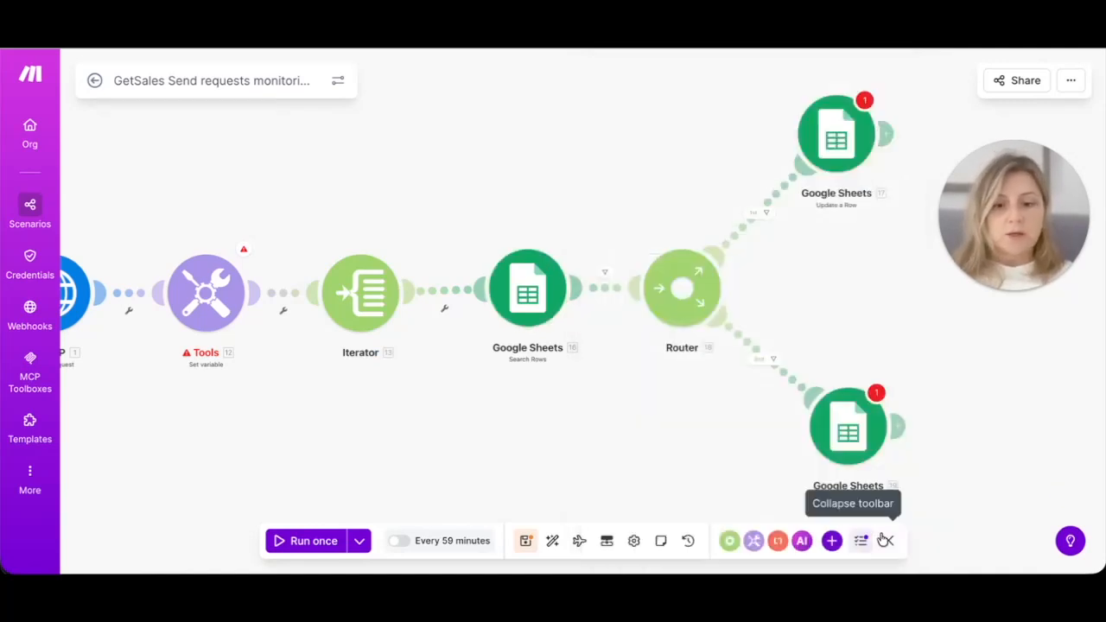
click(685, 307)
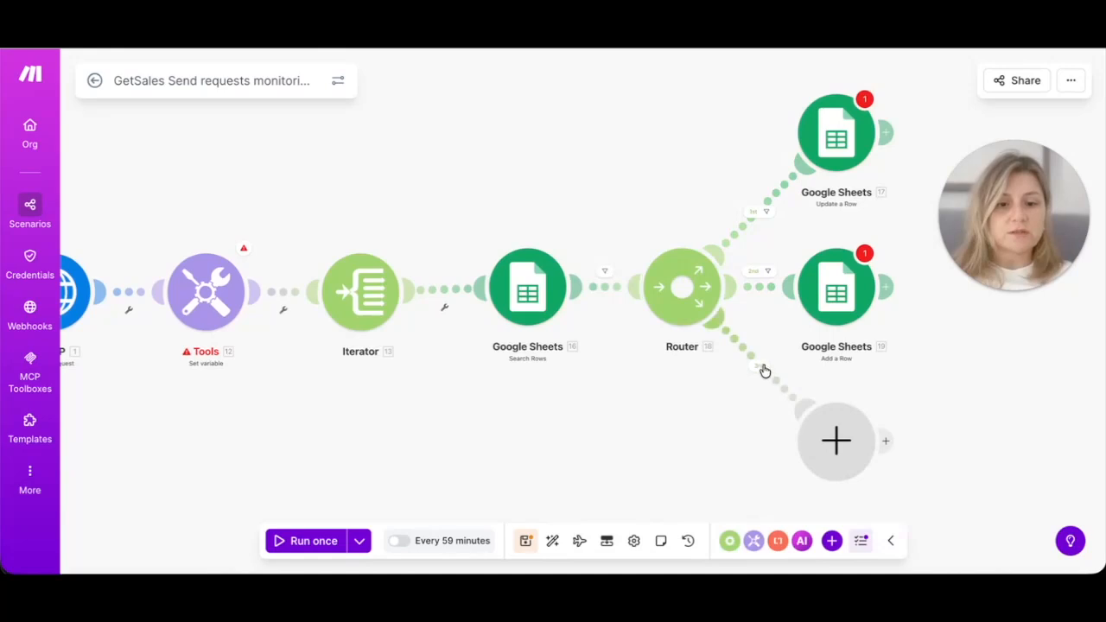
right_click(843, 447)
click(869, 483)
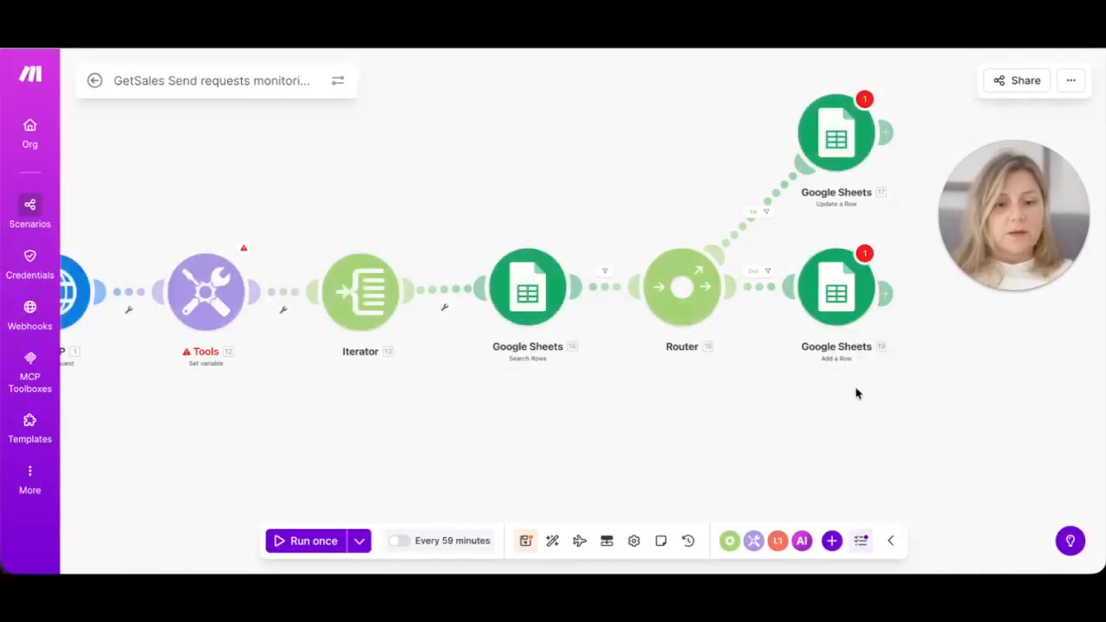
drag(810, 286, 821, 430)
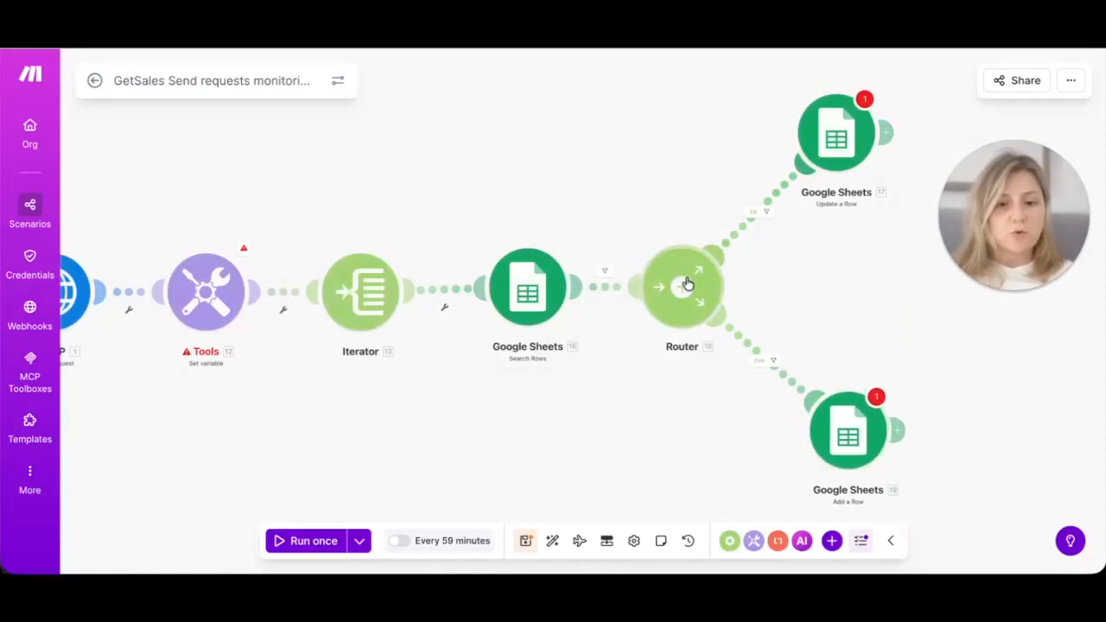
click(886, 132)
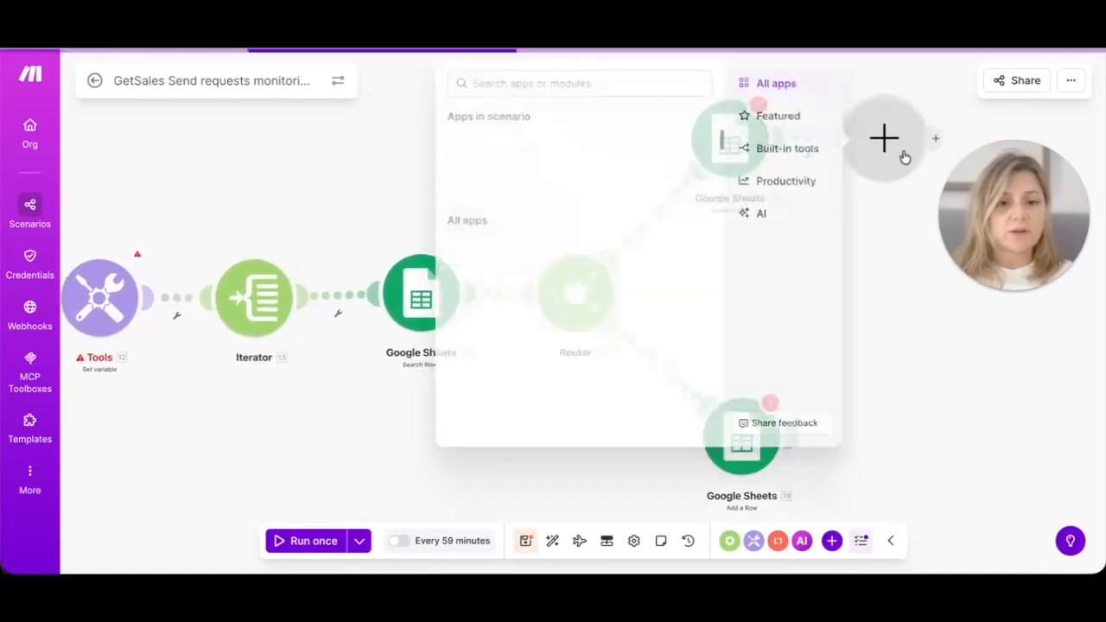
text(router)
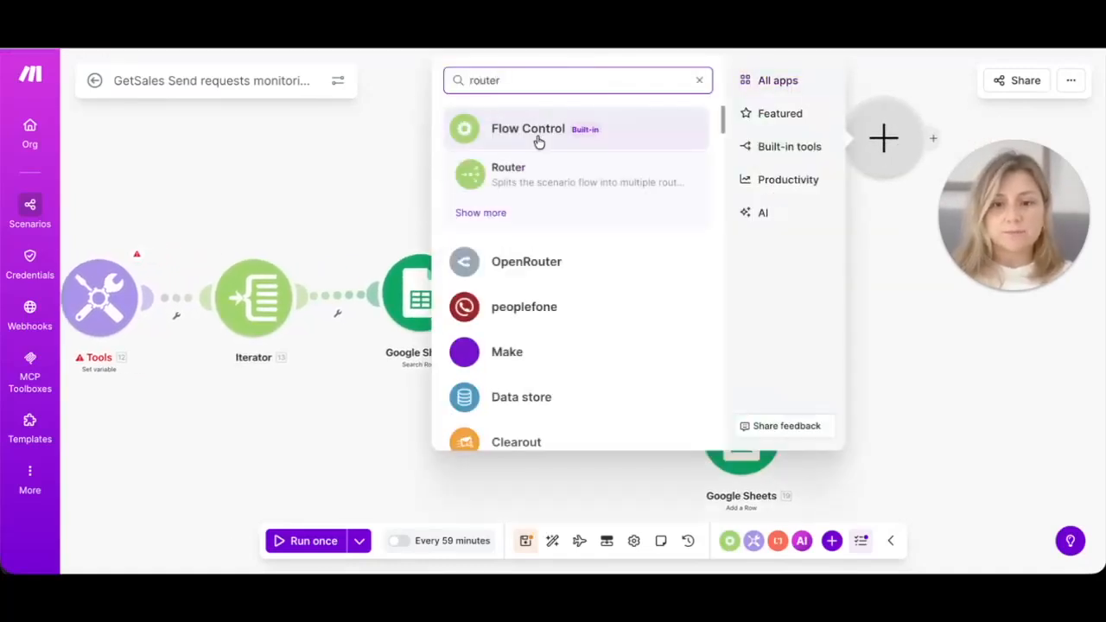
click(536, 177)
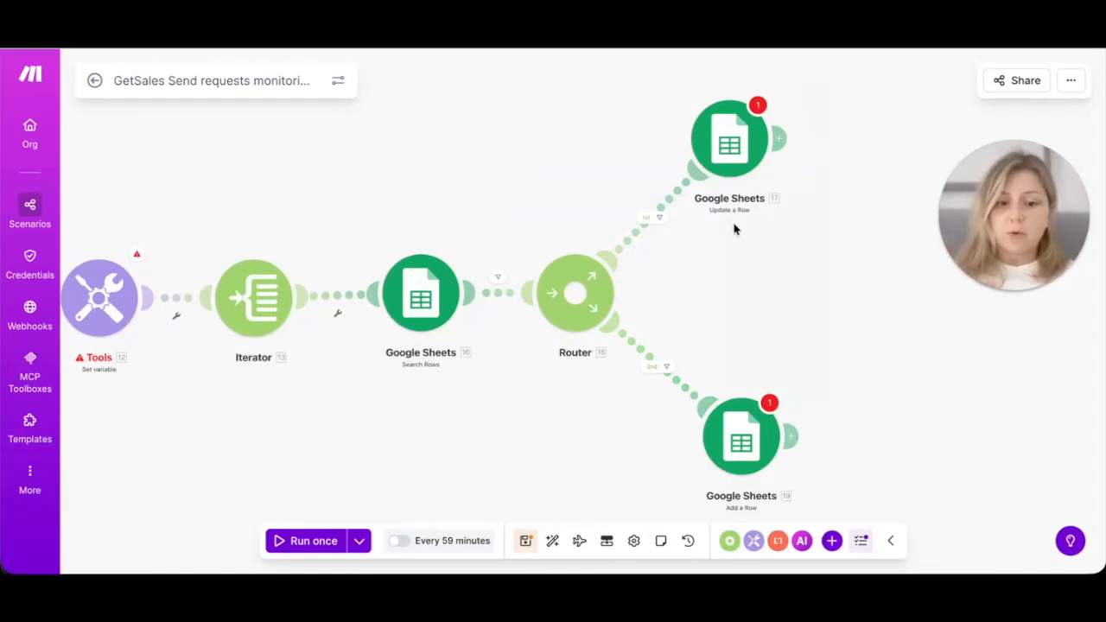
Step: Connect the Update a Row step to My Google connection and review its Row number mapping
click(730, 143)
click(862, 147)
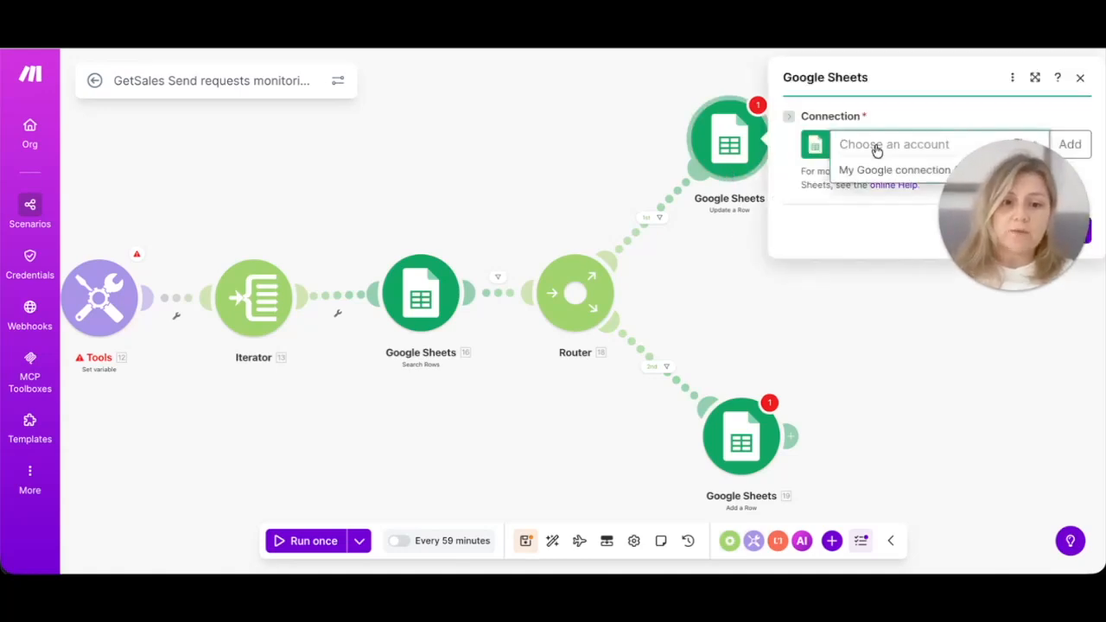
click(875, 169)
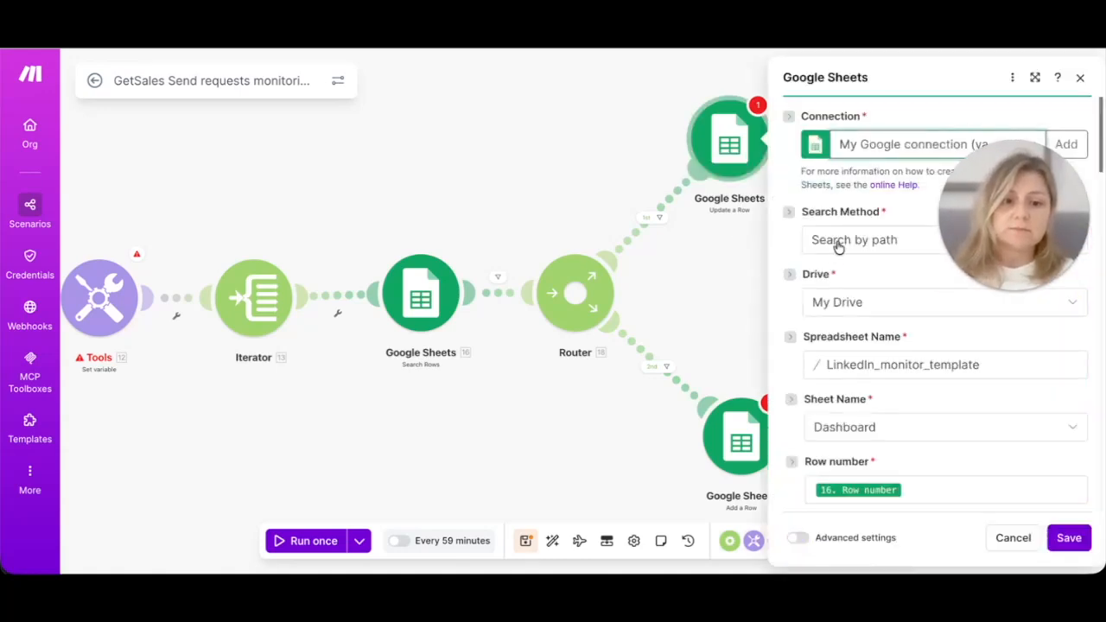
scroll(849, 377, down, 2)
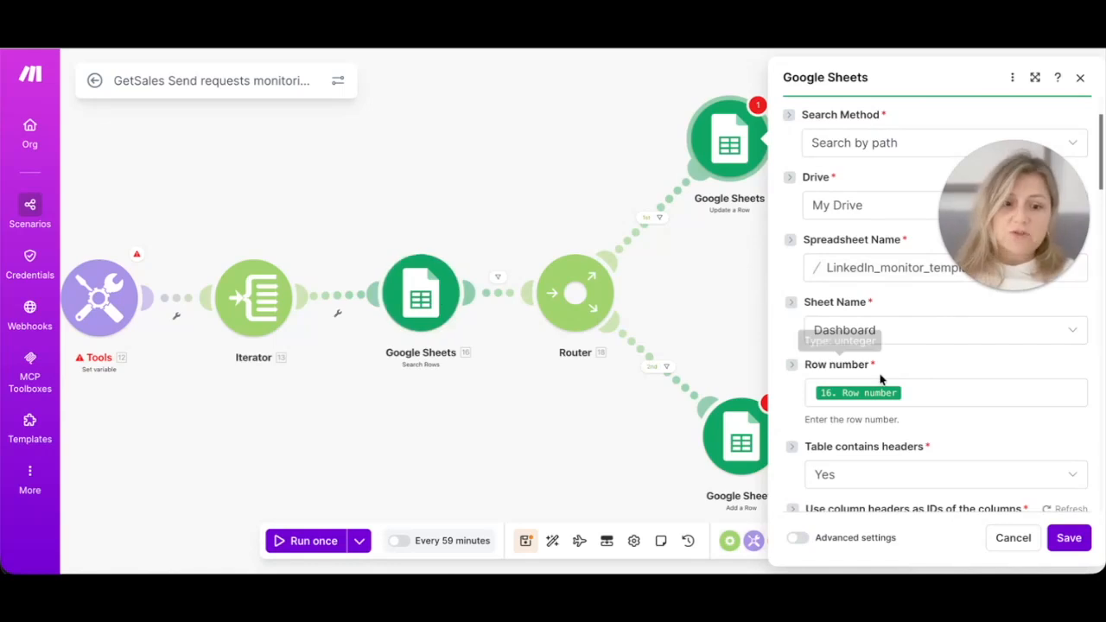
click(936, 394)
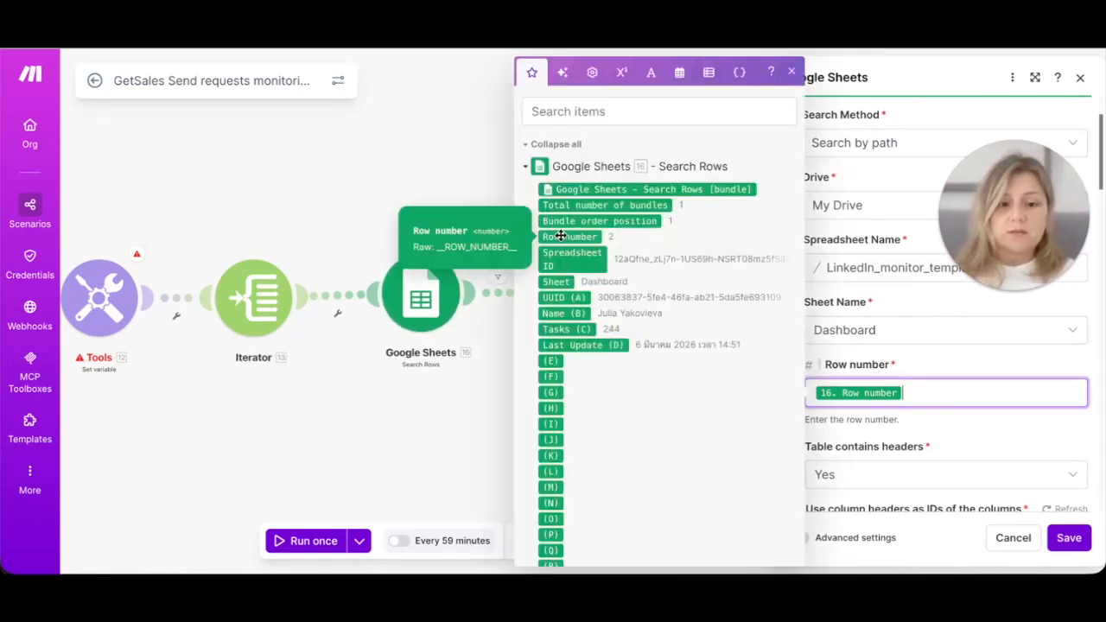
right_click(963, 420)
click(1026, 434)
scroll(918, 393, down, 3)
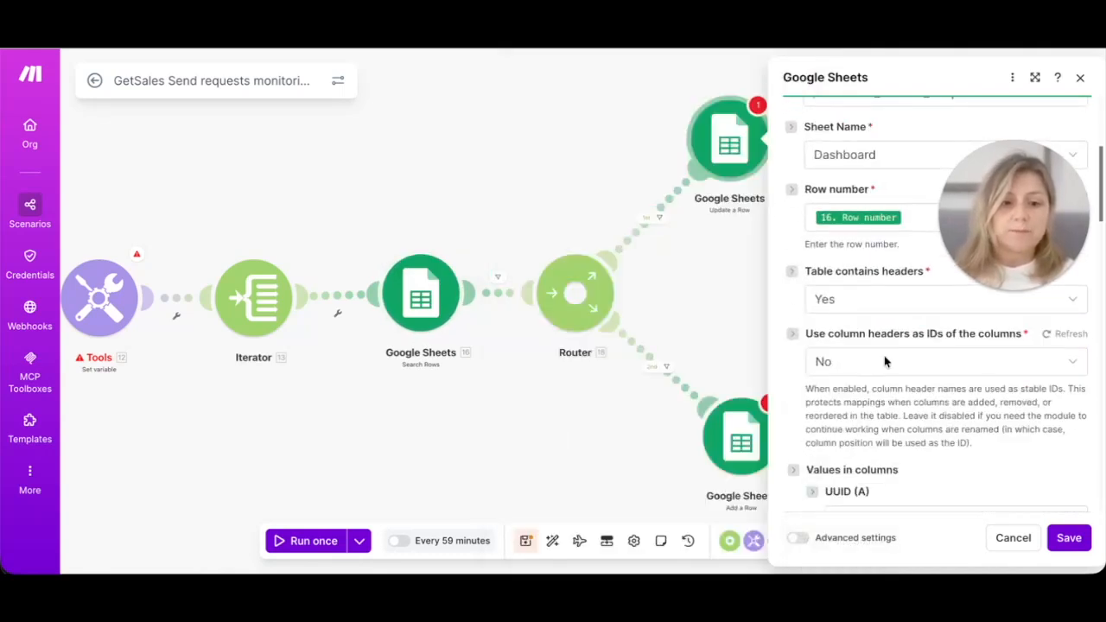
scroll(875, 403, down, 3)
scroll(876, 412, down, 1)
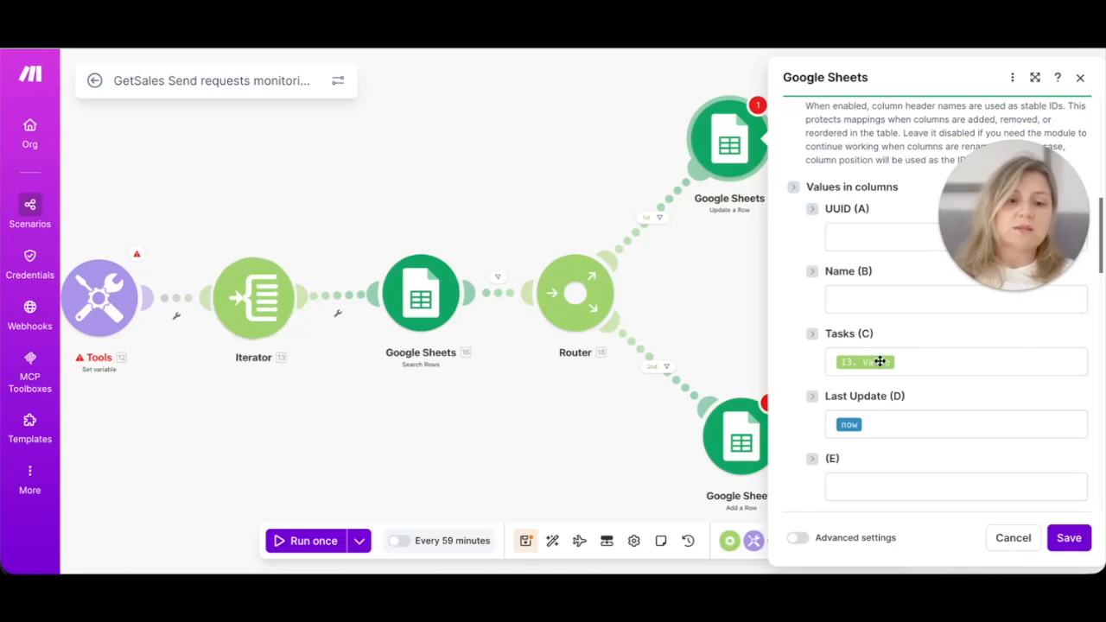
Step: Confirm Tasks (C) maps 13. Value and Last Update (D) uses now, then save
click(927, 365)
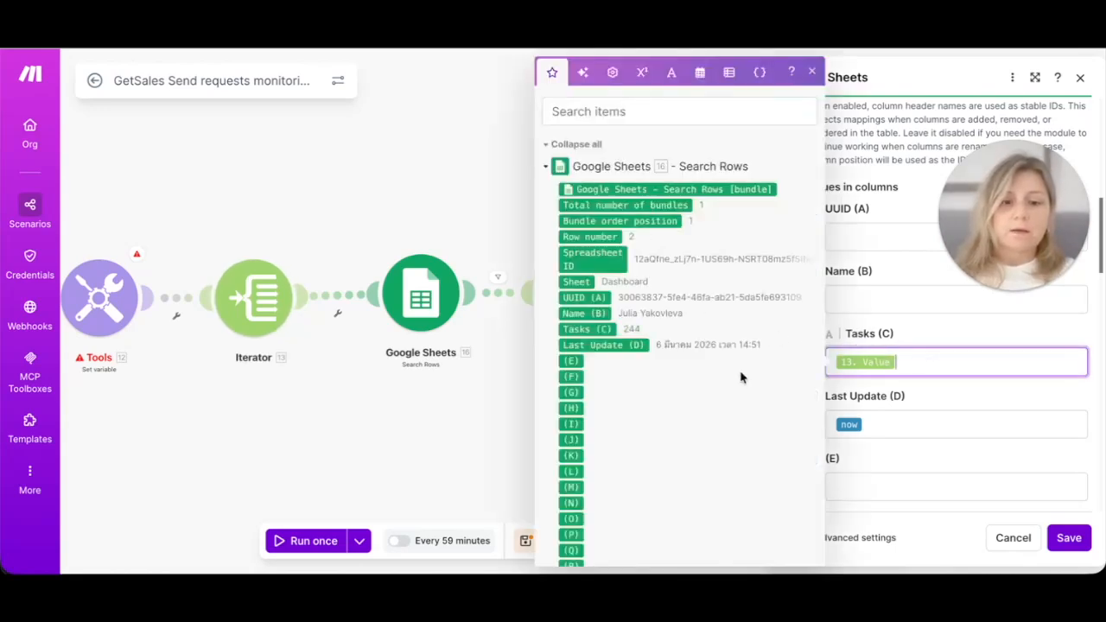
scroll(743, 376, down, 12)
scroll(740, 377, down, 6)
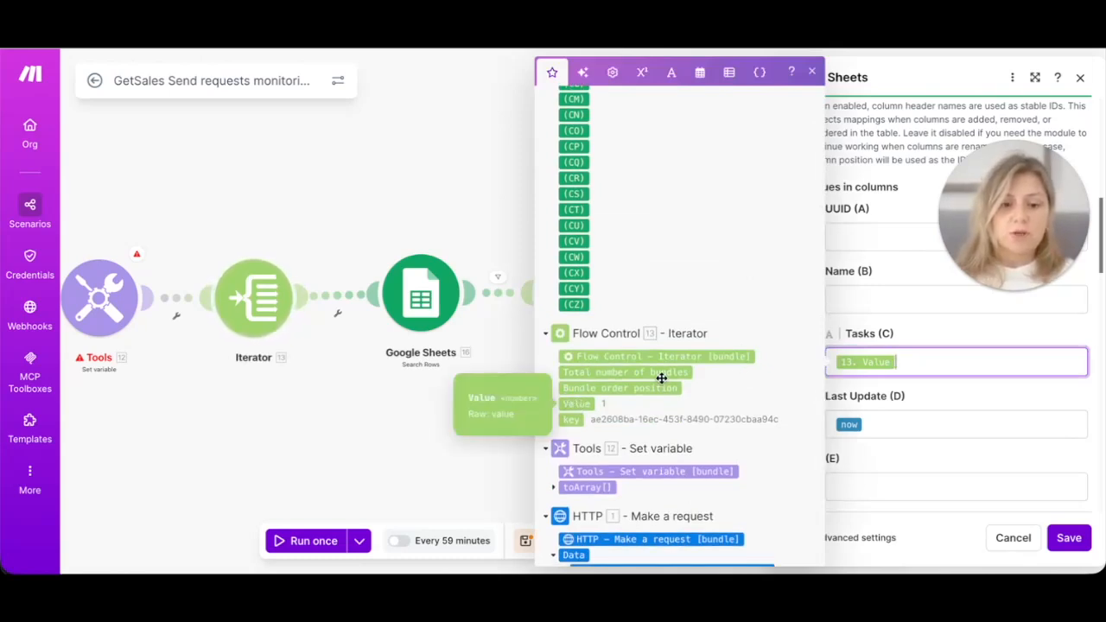
click(922, 430)
scroll(695, 475, down, 4)
scroll(697, 480, up, 5)
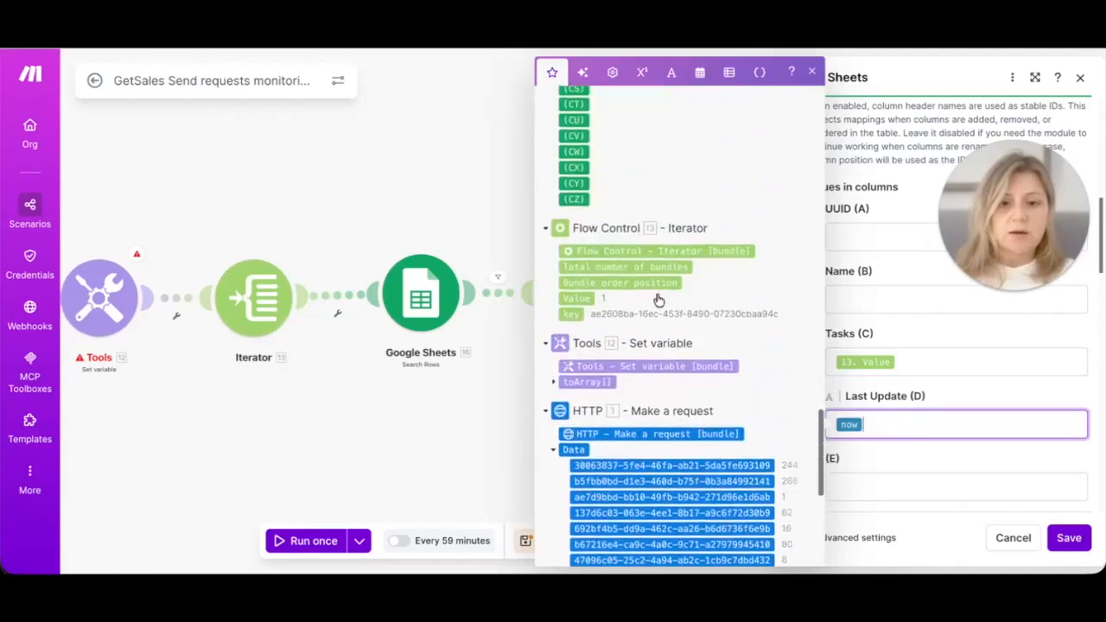
click(701, 73)
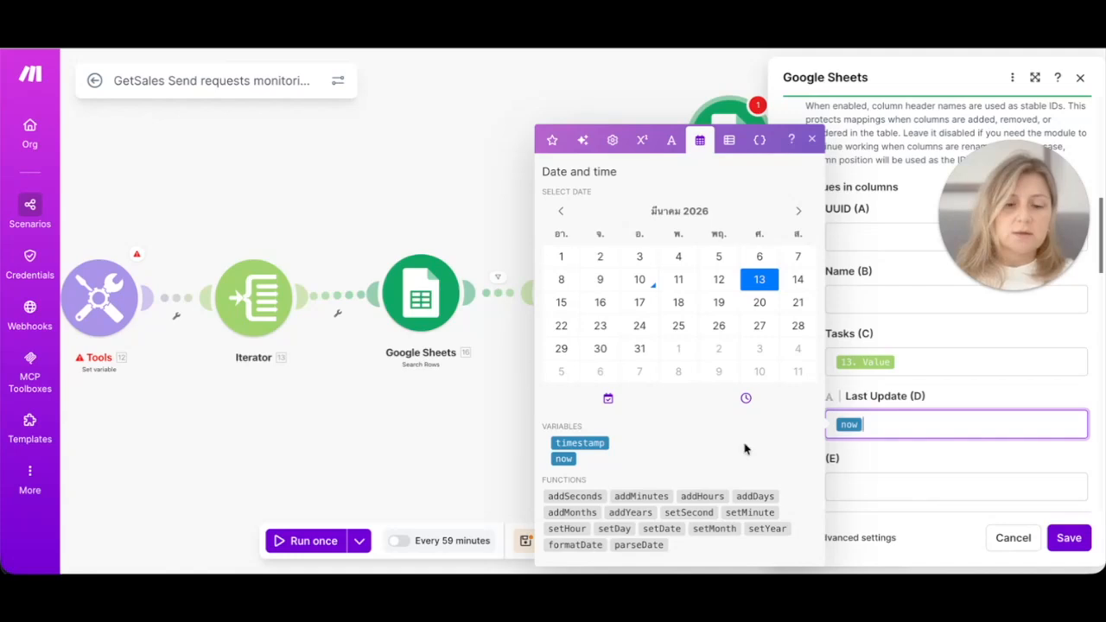
click(975, 393)
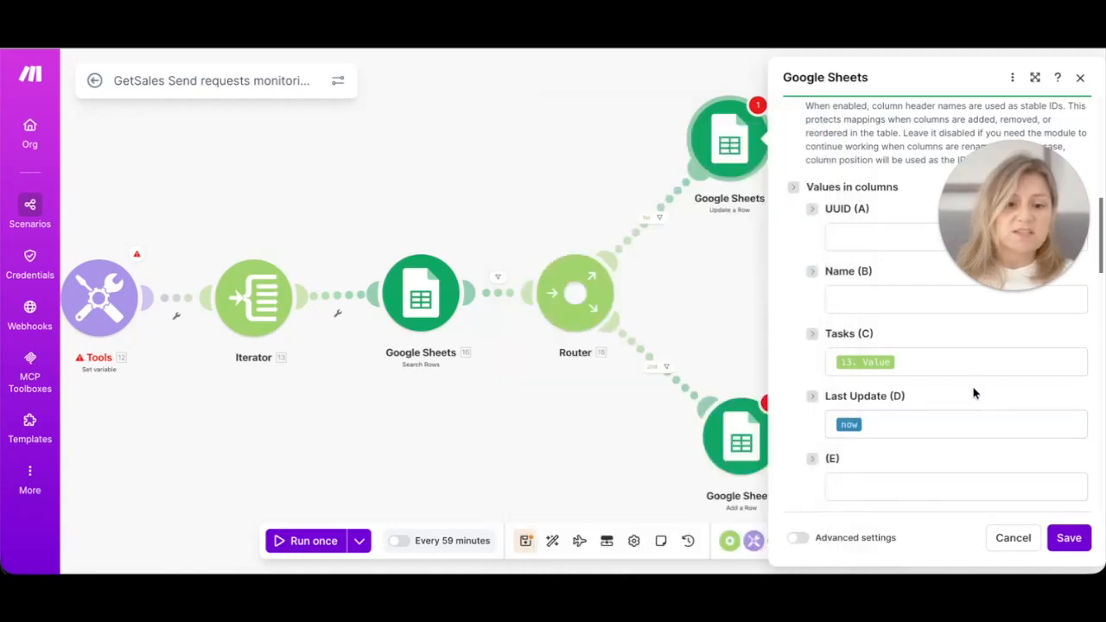
scroll(902, 502, down, 3)
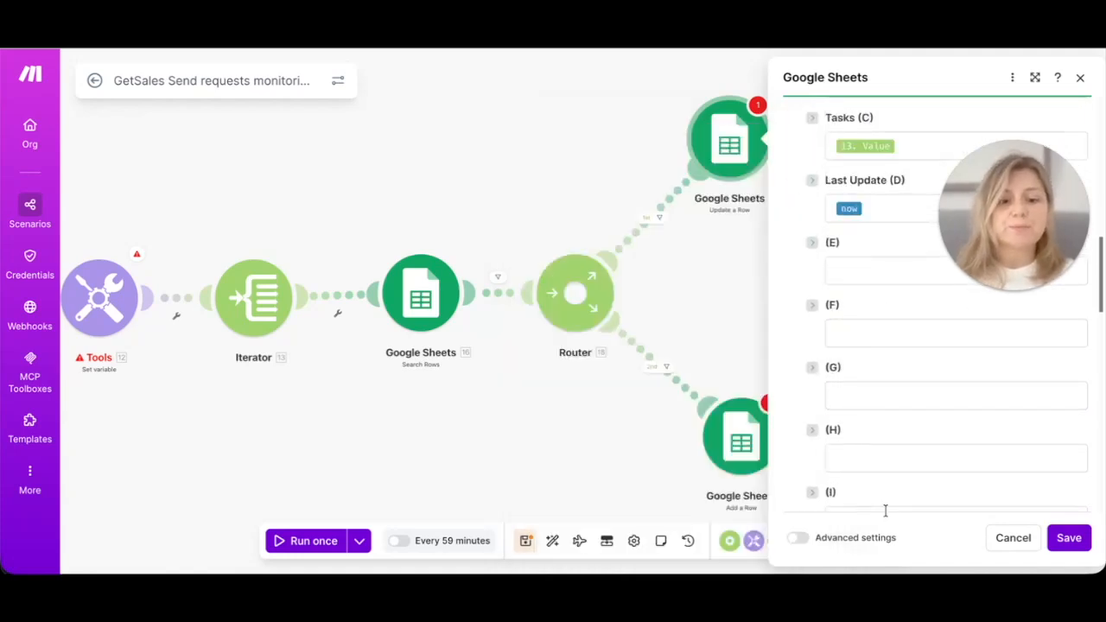
scroll(911, 432, down, 10)
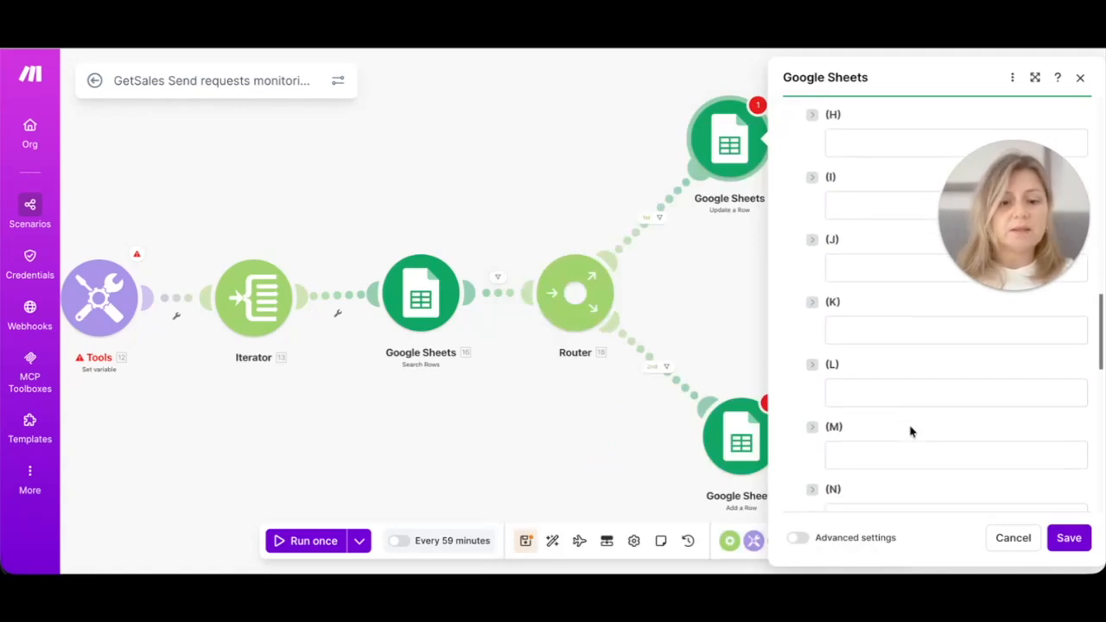
click(1072, 543)
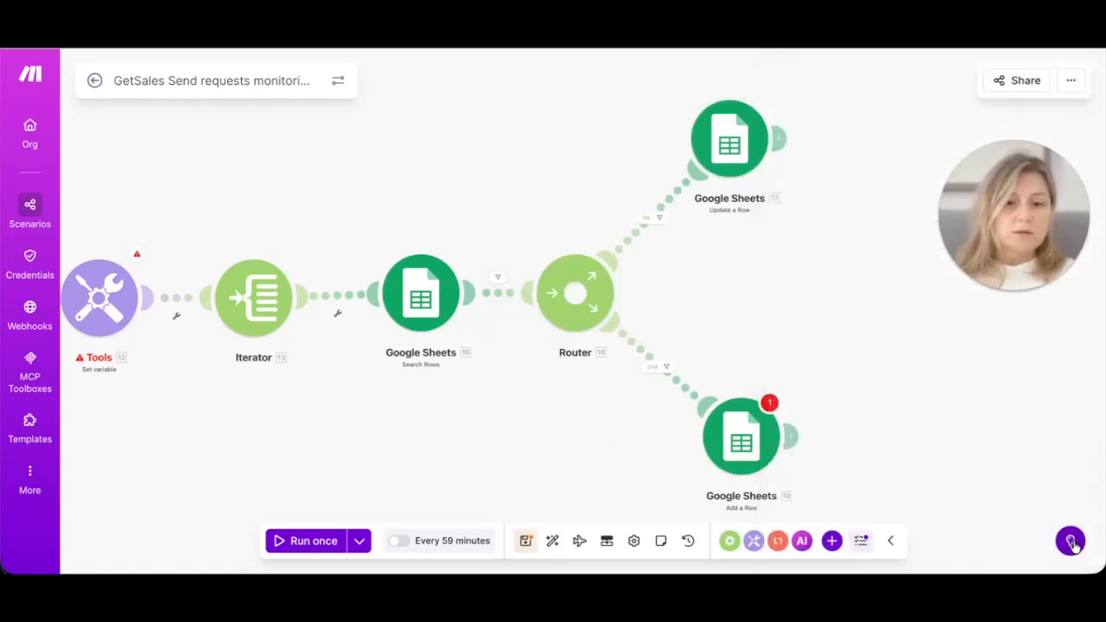
Step: Choose the existing Google connection for the Add a Row module
click(743, 452)
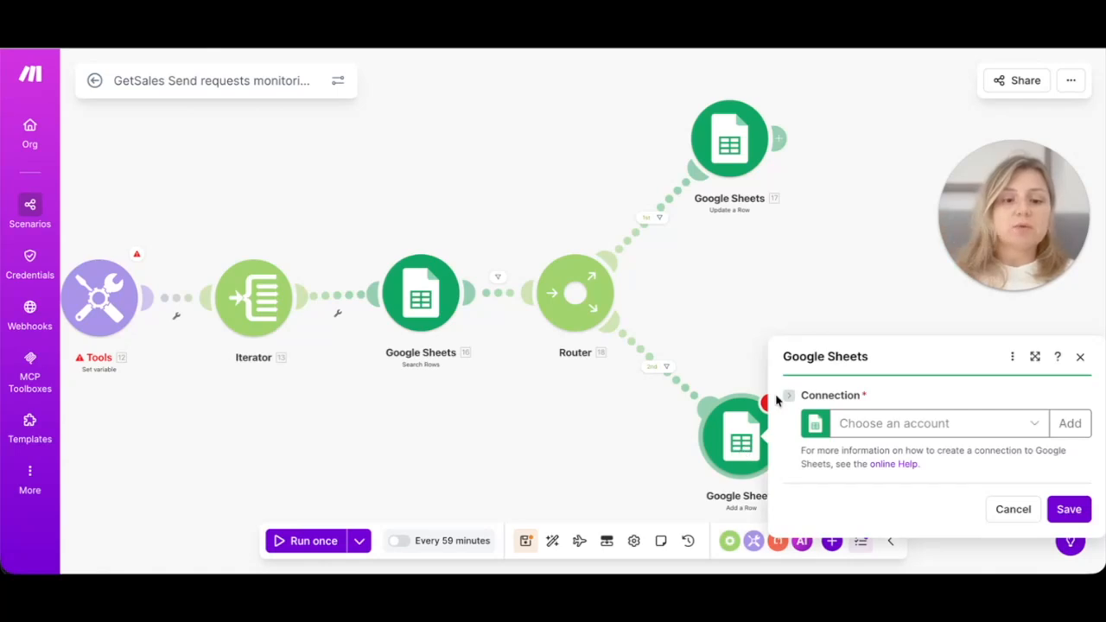
click(931, 429)
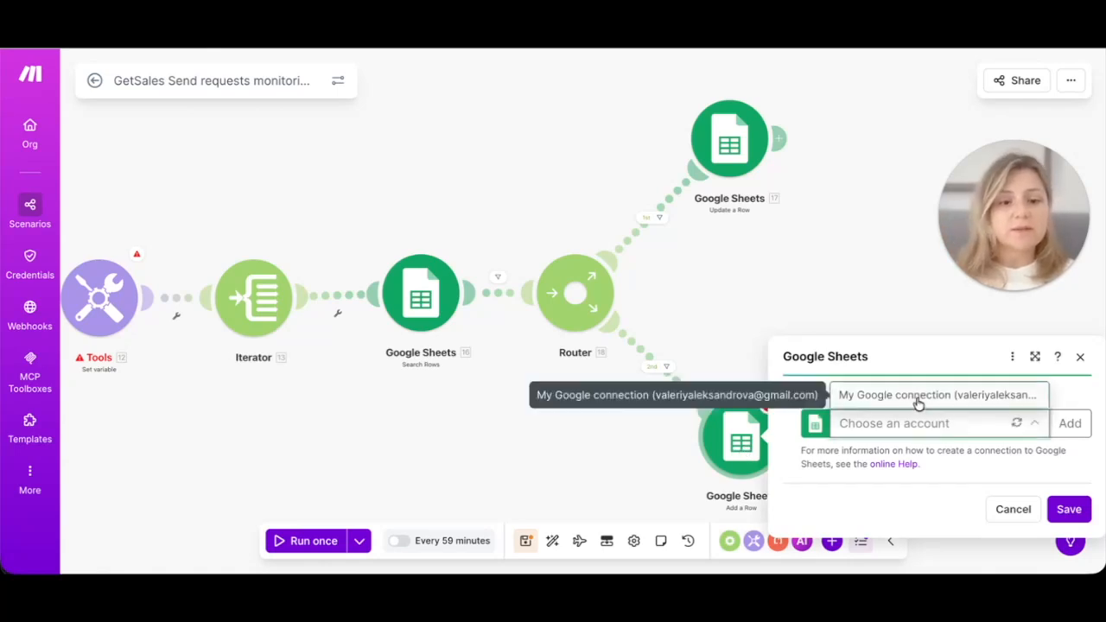
click(919, 400)
scroll(919, 405, down, 3)
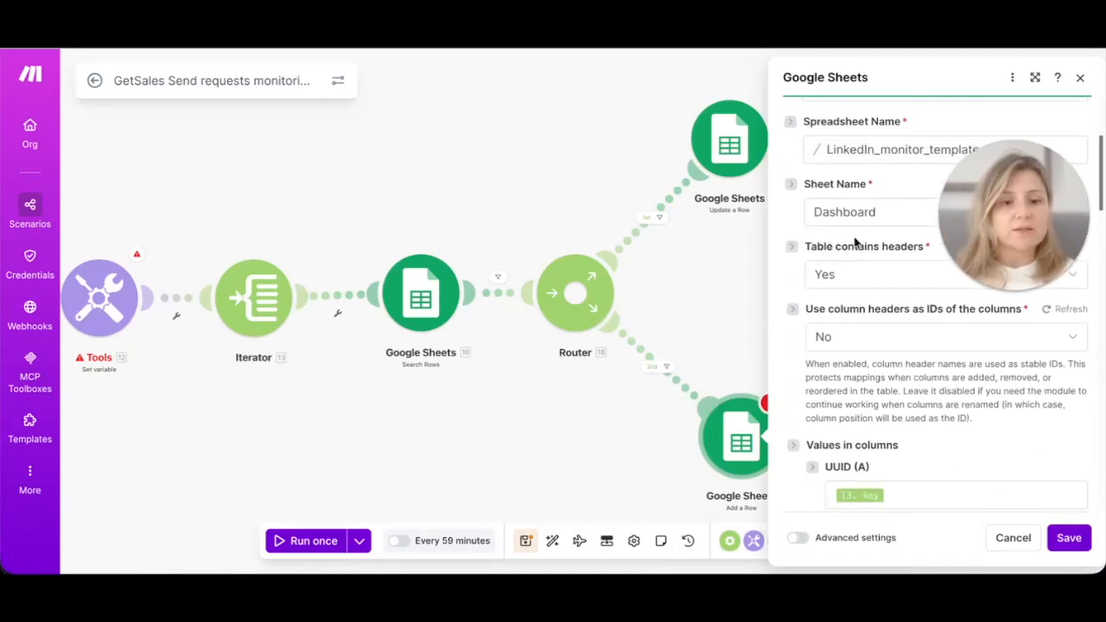
scroll(859, 277, down, 2)
scroll(860, 273, down, 3)
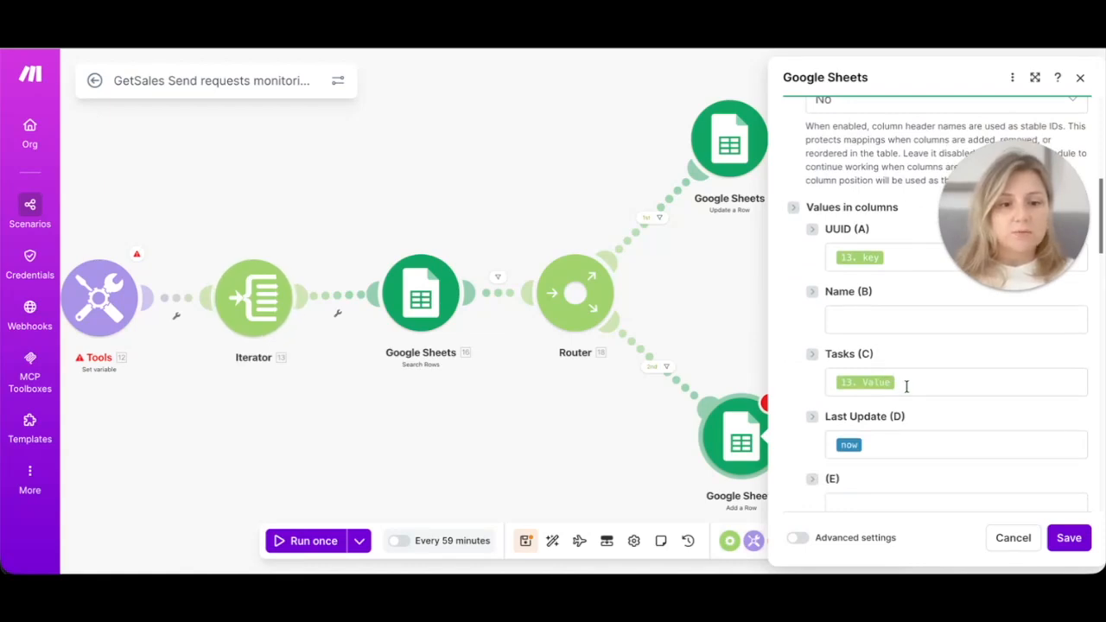
Step: Review the UUID and Tasks column mappings for the Dashboard sheet
click(720, 134)
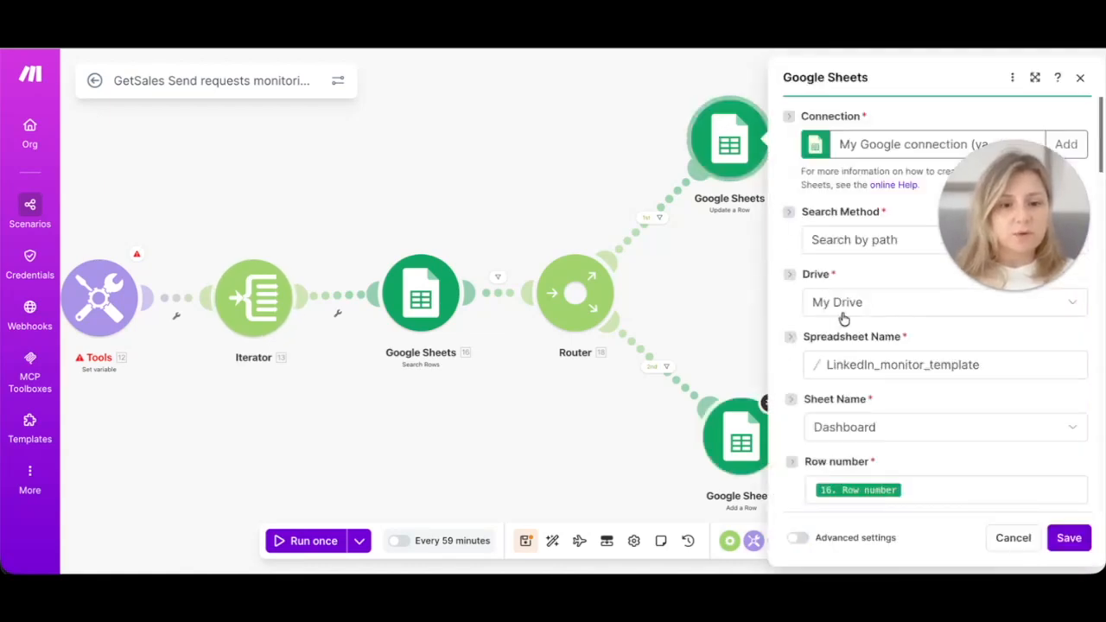
scroll(844, 318, down, 3)
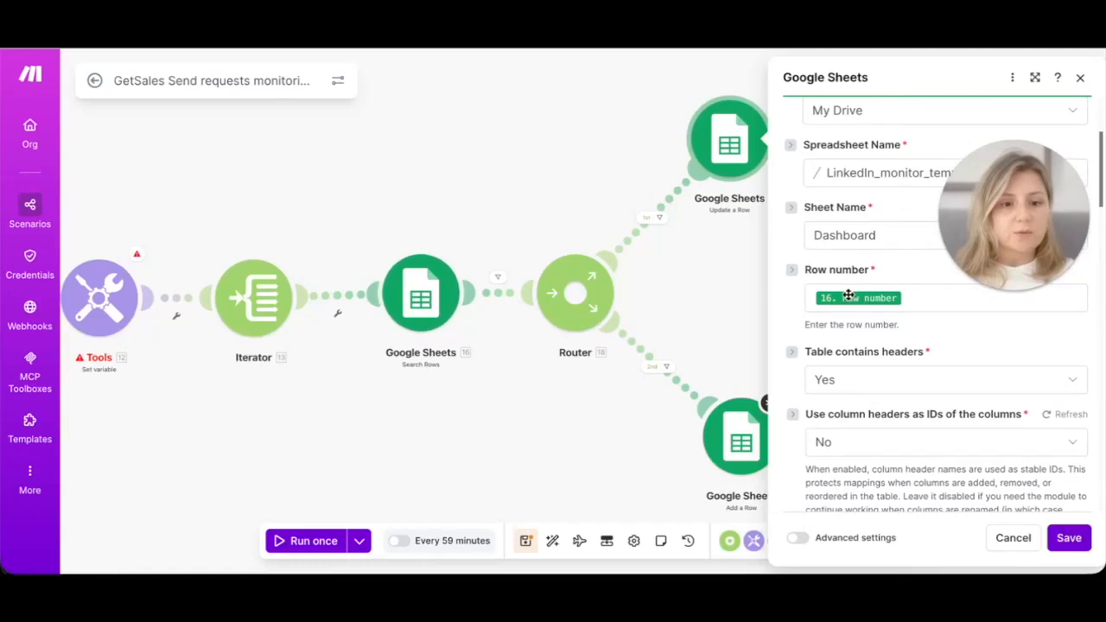
scroll(852, 294, down, 5)
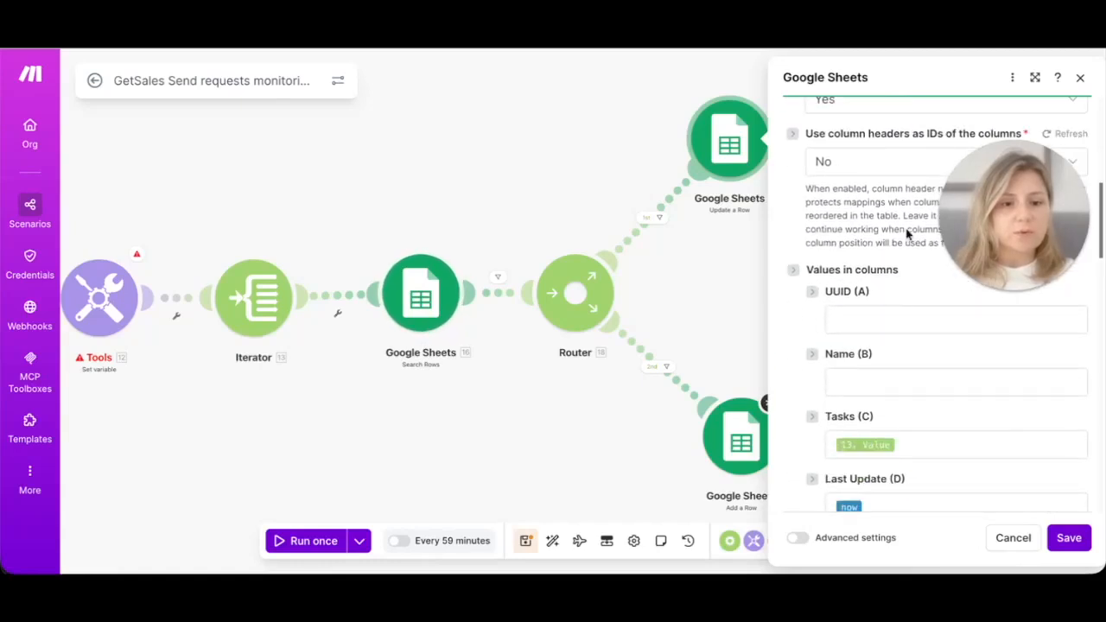
scroll(1020, 108, up, 8)
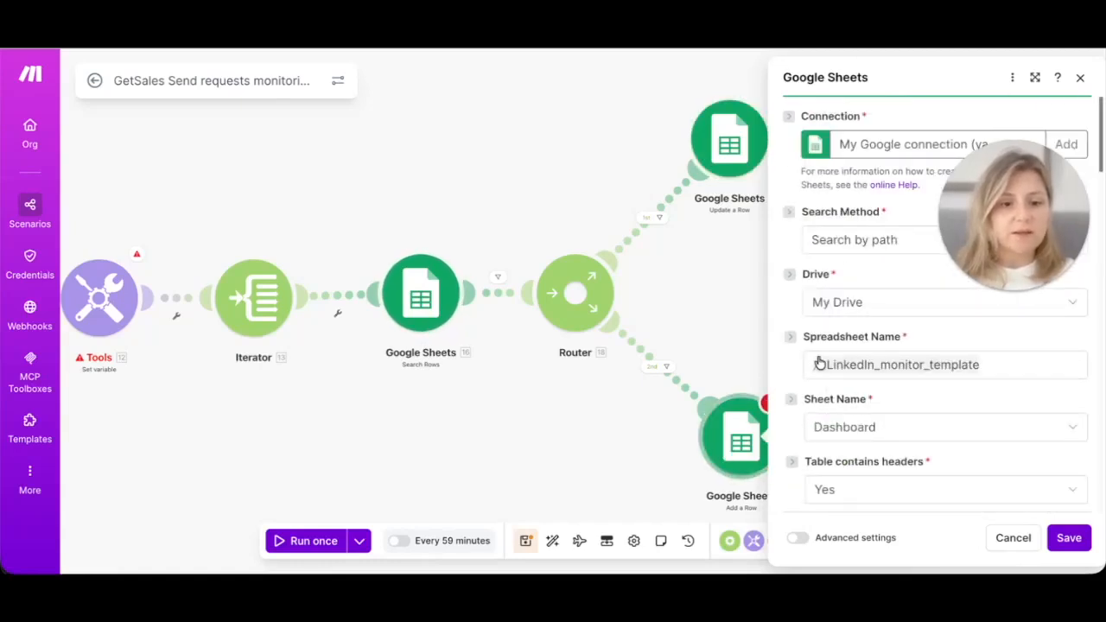
scroll(819, 364, down, 8)
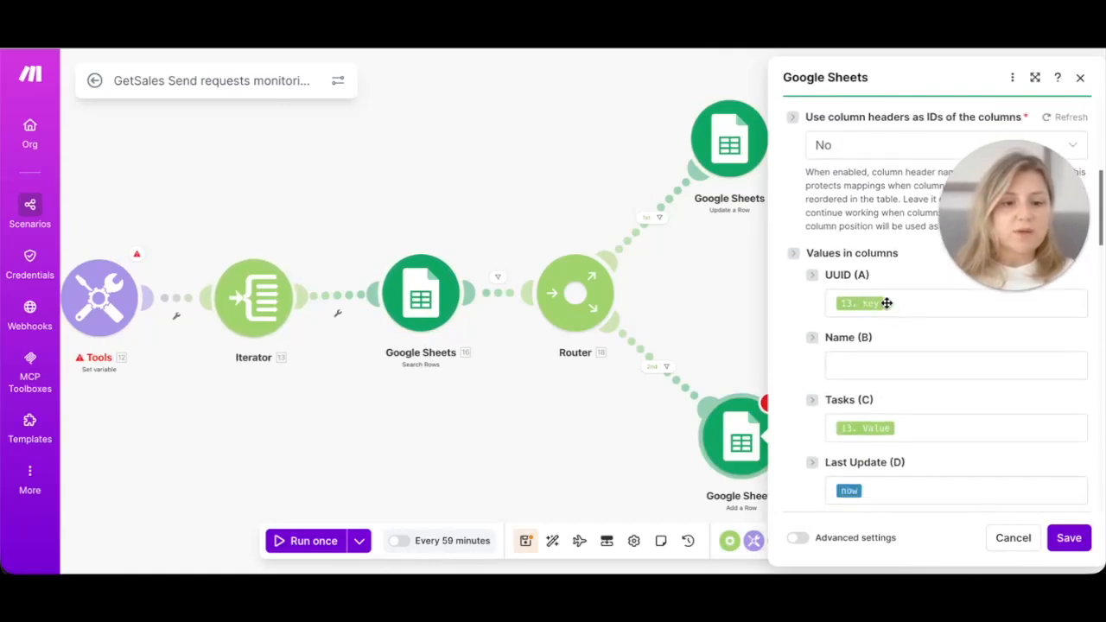
click(893, 303)
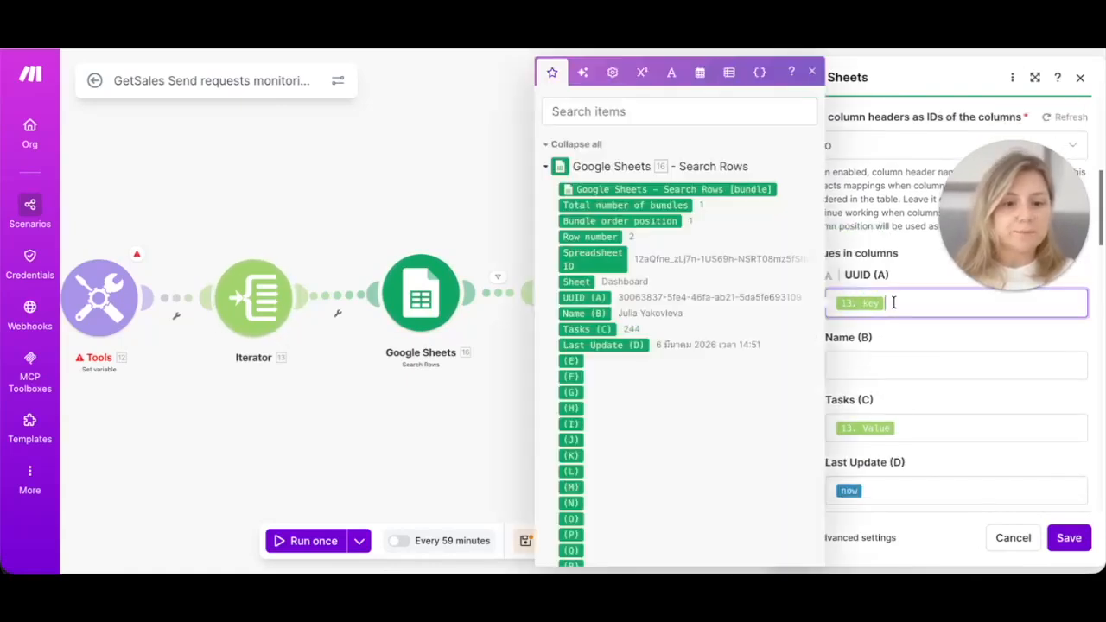
scroll(662, 406, down, 20)
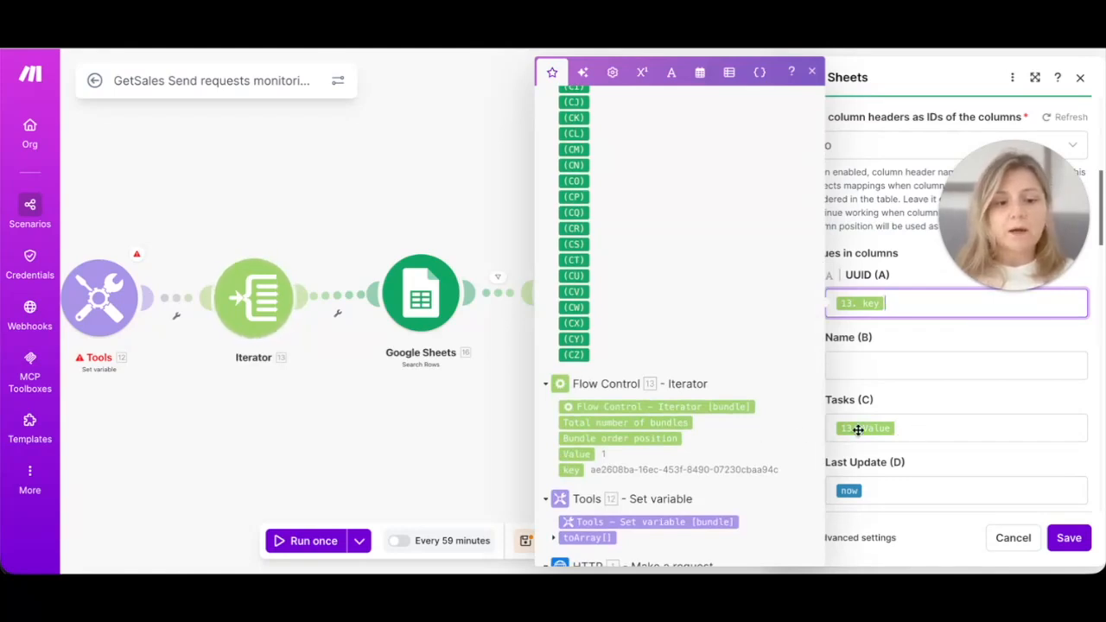
click(914, 428)
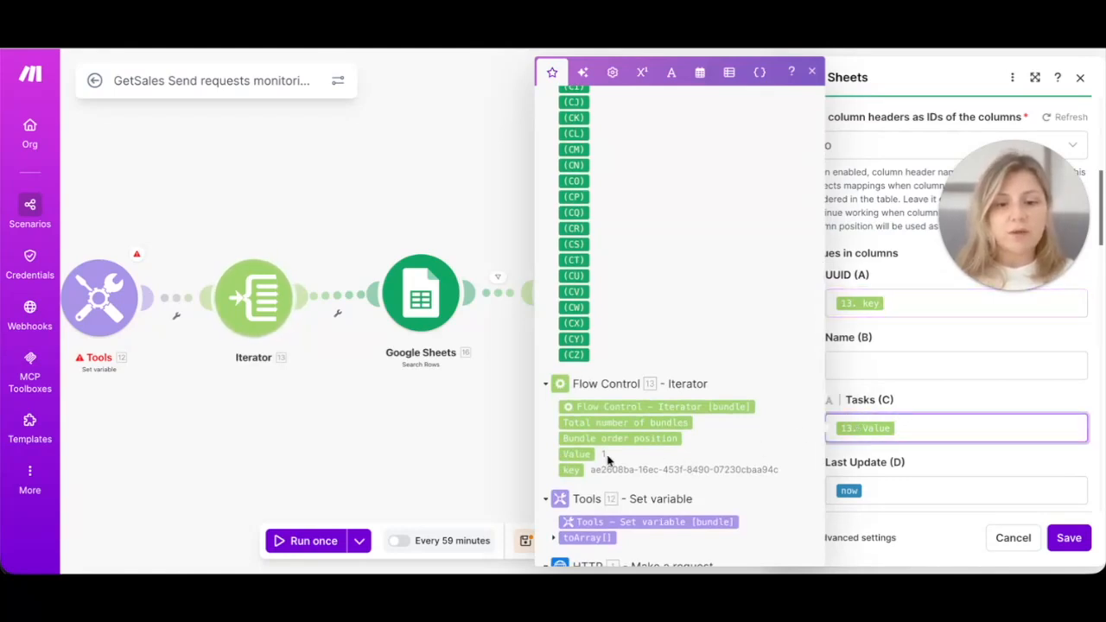
Step: Check the Last Update date mapping, then save the Add a Row module
scroll(897, 456, down, 2)
click(896, 456)
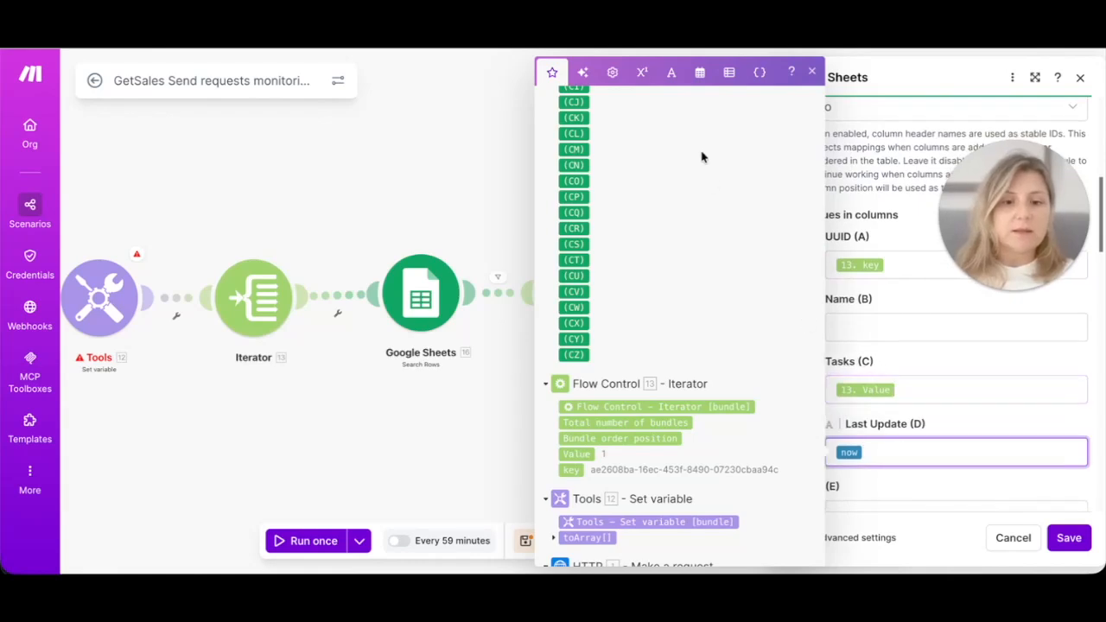
click(702, 75)
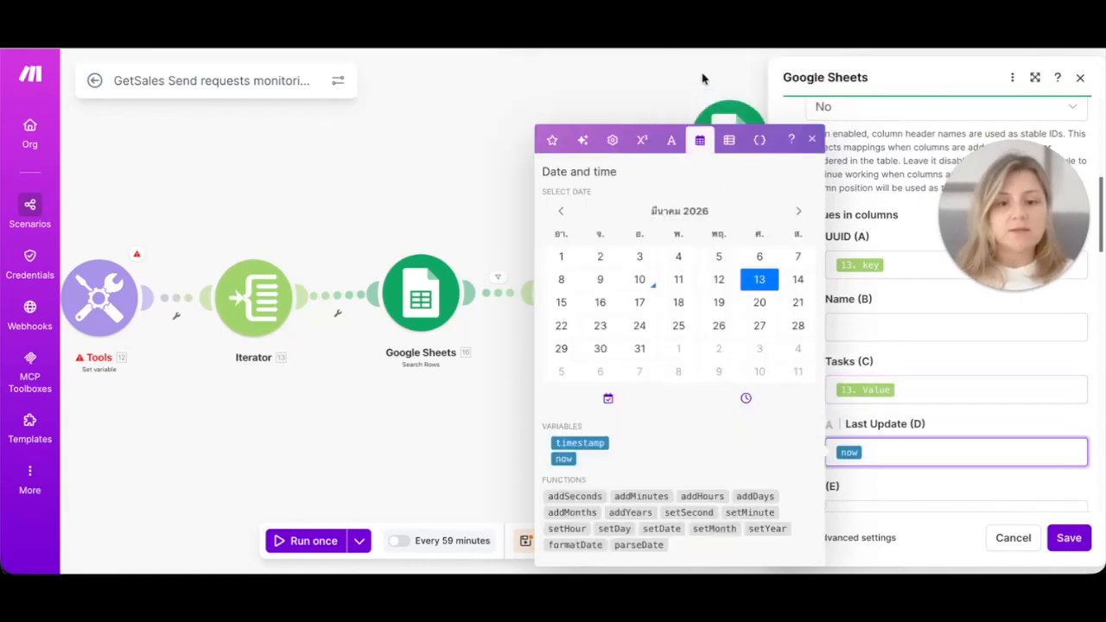
right_click(975, 418)
click(1020, 424)
scroll(1021, 425, down, 3)
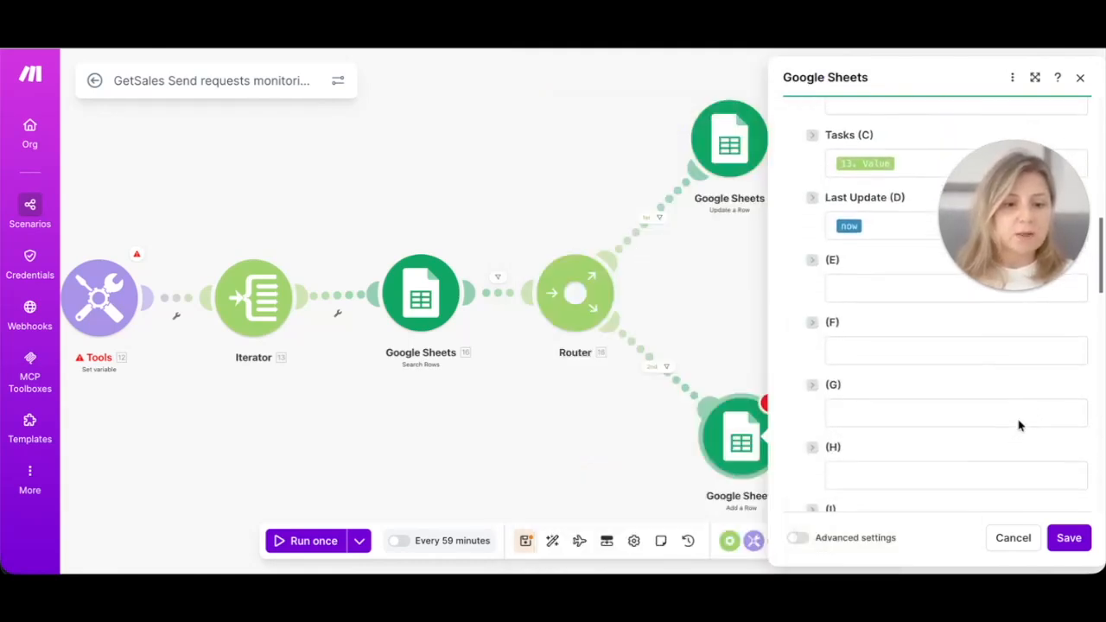
scroll(1020, 425, down, 15)
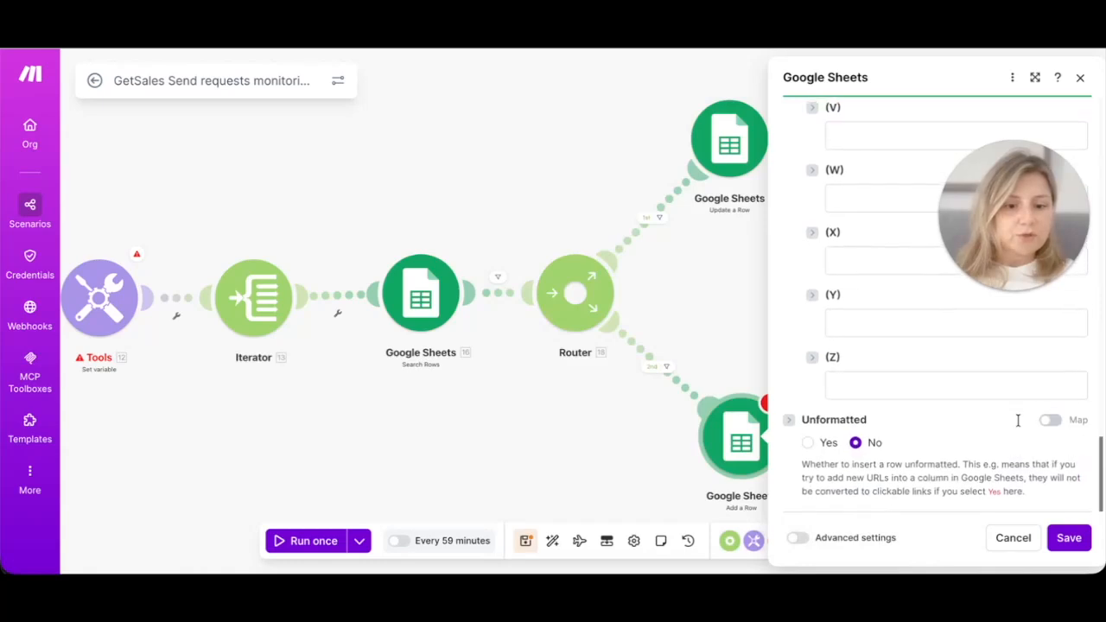
right_click(1078, 549)
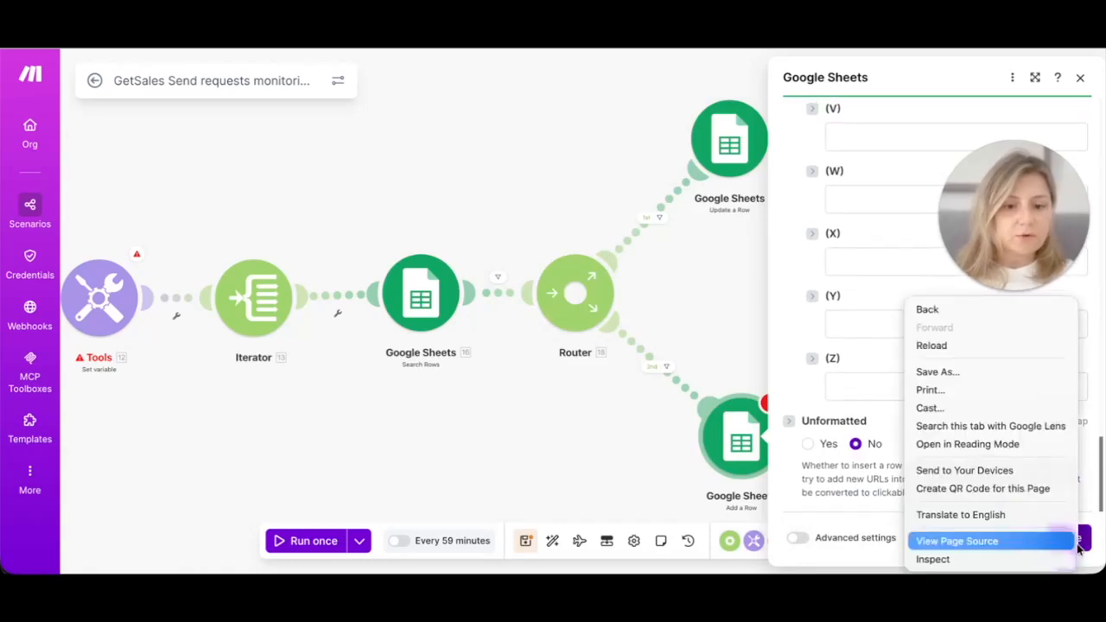
click(823, 512)
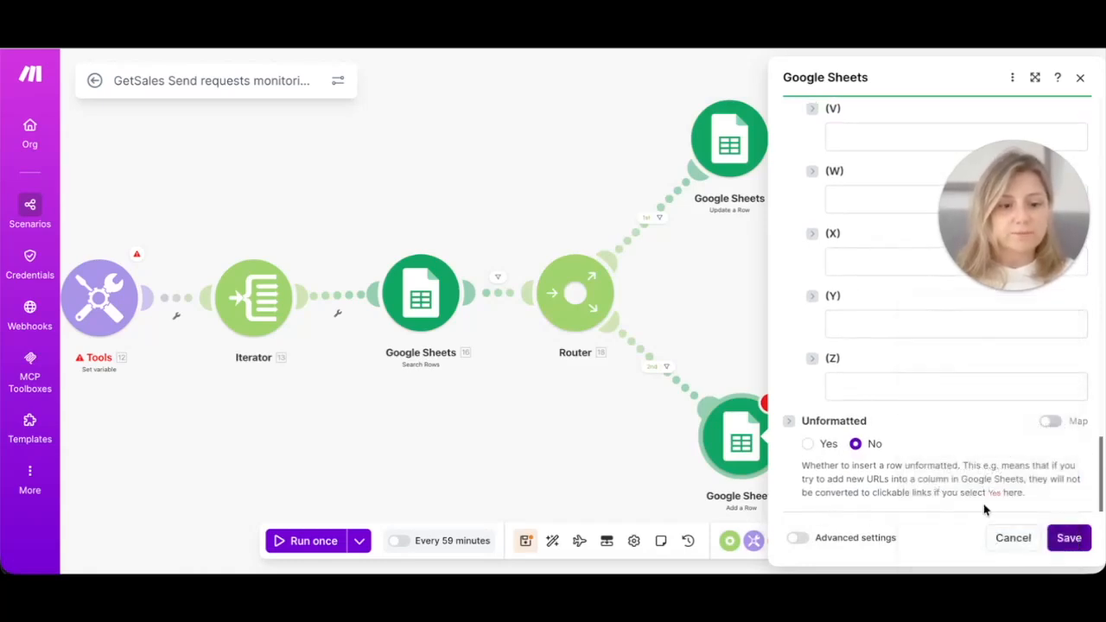
click(1078, 539)
drag(596, 436, 773, 424)
Step: Run the scenario once to refresh the Dashboard's Last Update times and Tasks counts
click(308, 545)
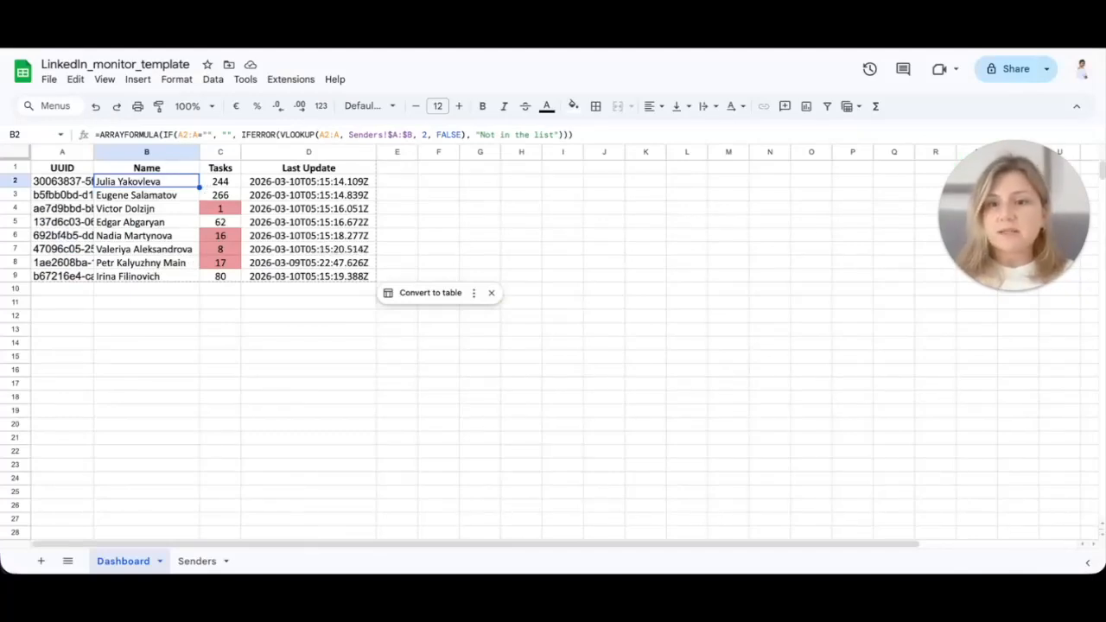
key(ctrl+Tab)
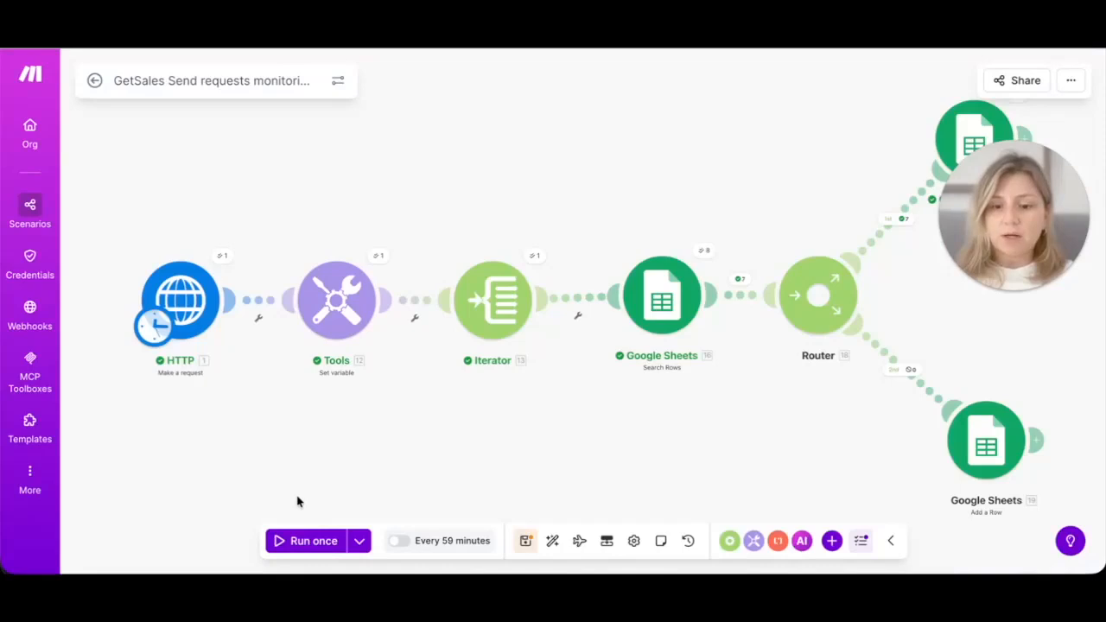
Step: Schedule the scenario every 59 minutes, save it, and switch to the LinkedIn_monitor_template spreadsheet
click(400, 543)
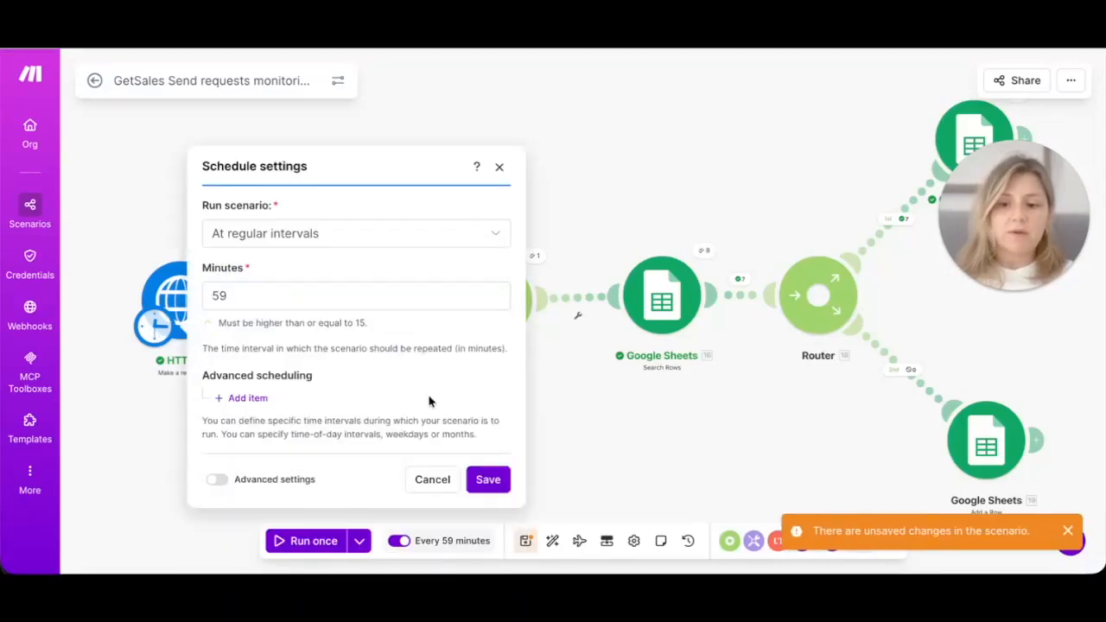
click(488, 480)
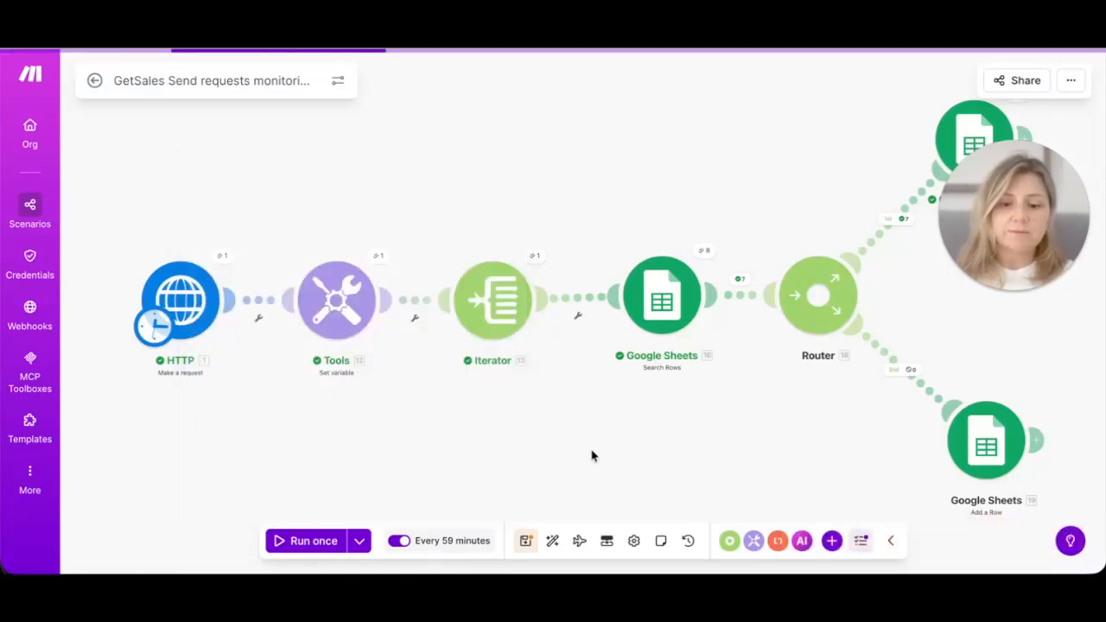
click(526, 542)
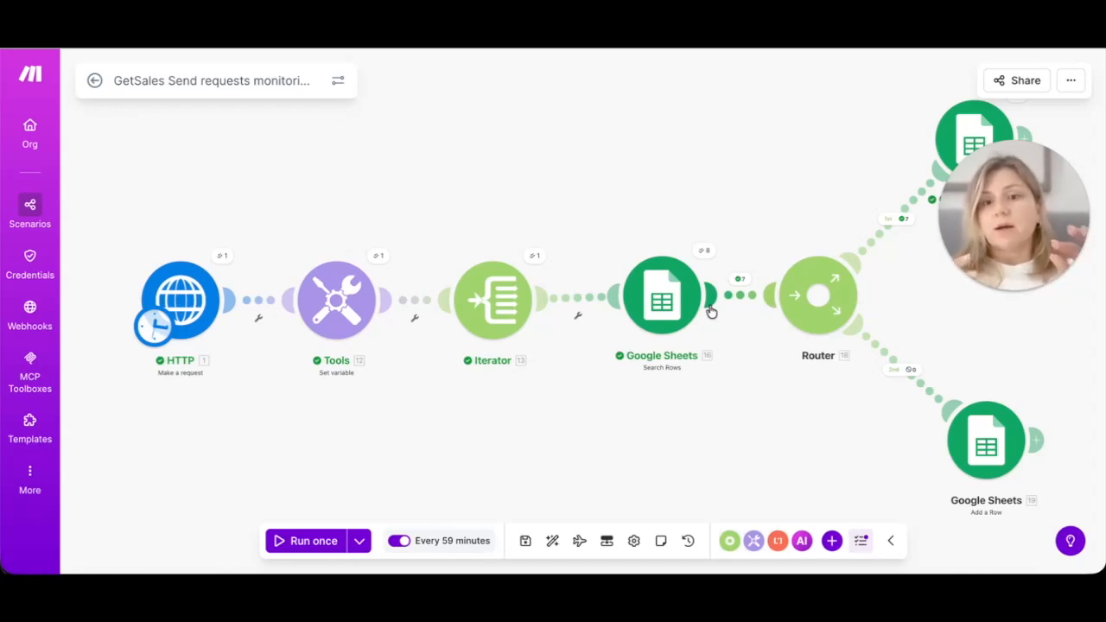
click(458, 36)
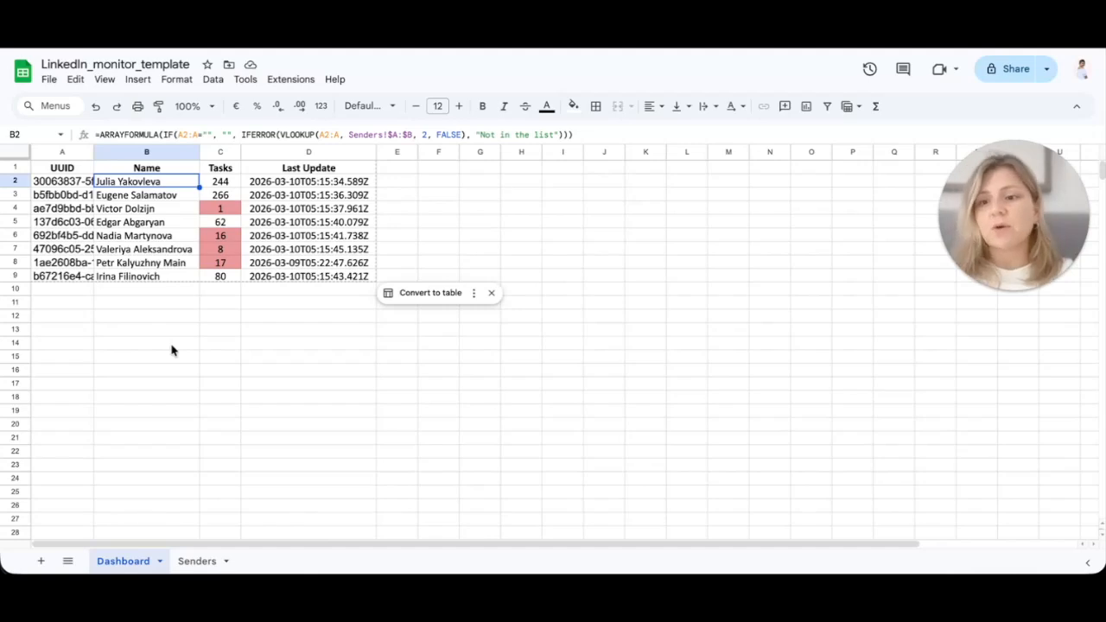
click(15, 236)
right_click(15, 236)
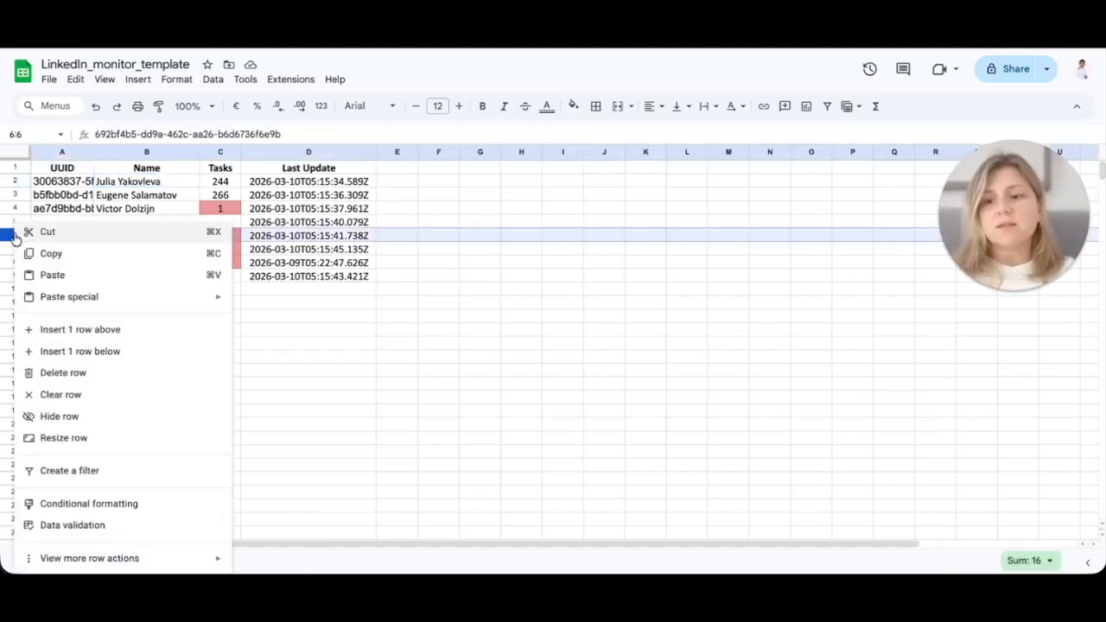
click(322, 317)
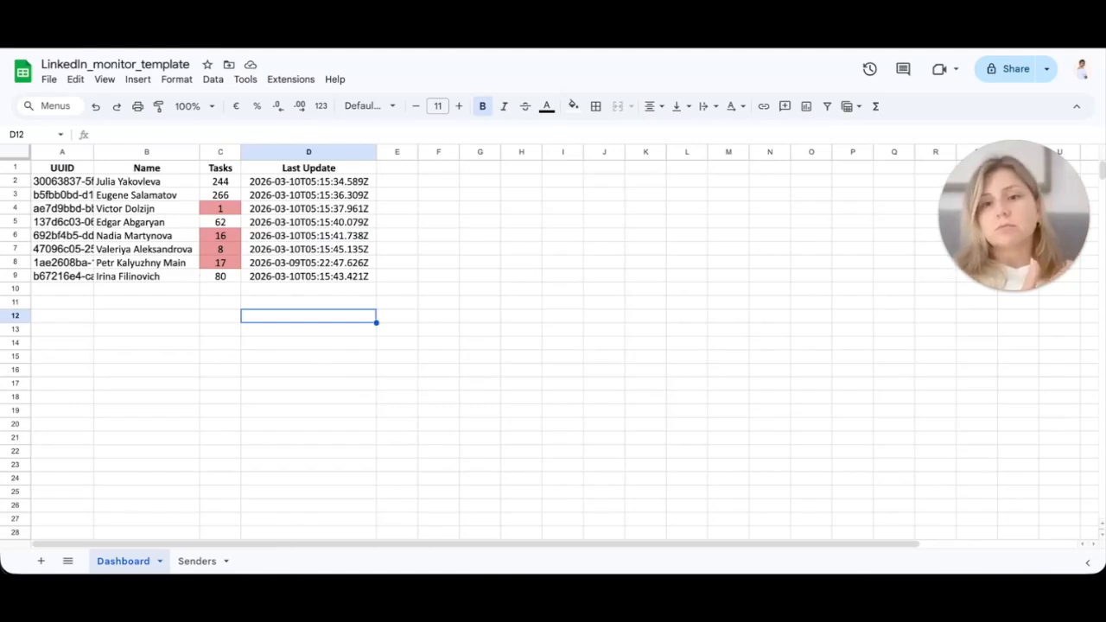
click(324, 36)
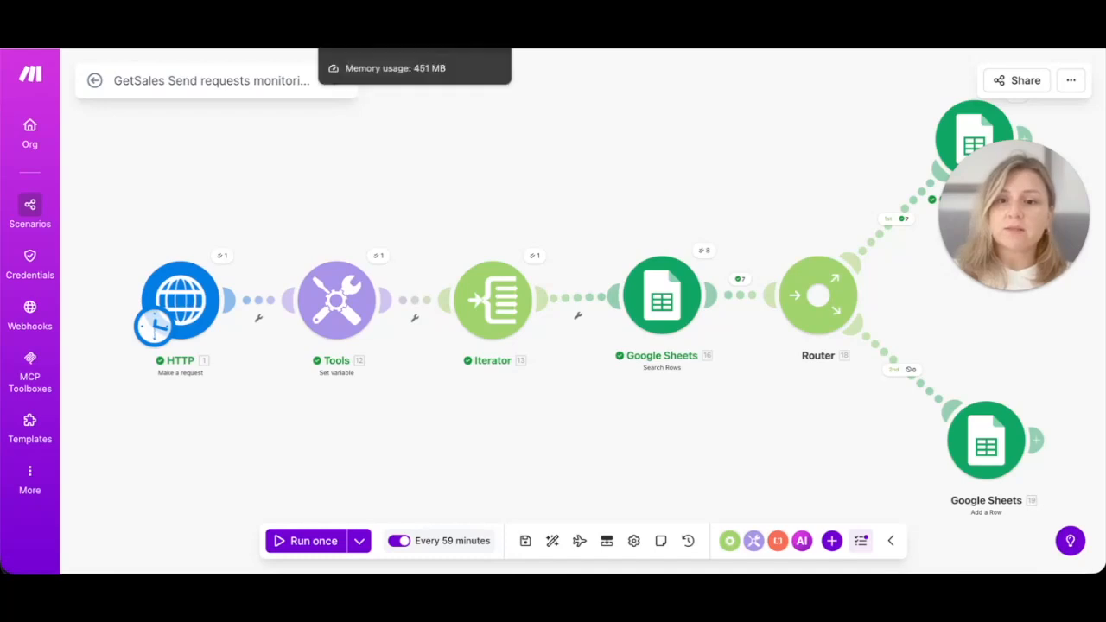
click(372, 49)
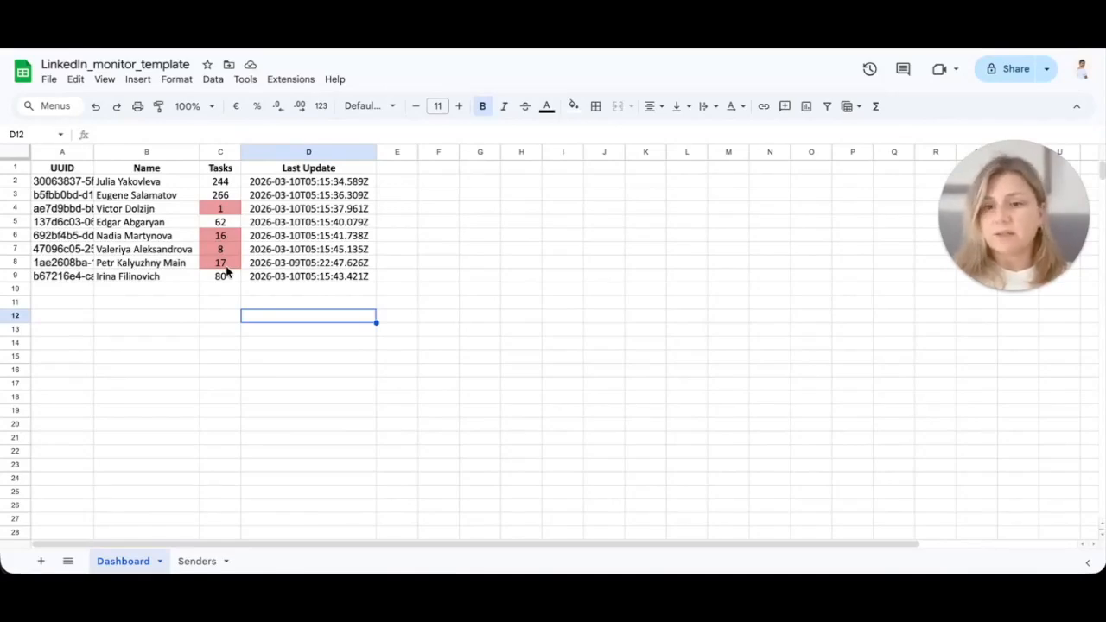
Step: Select the Tasks values C2:C9 and open their conditional formatting rules
click(228, 183)
key(ctrl+shift+Down)
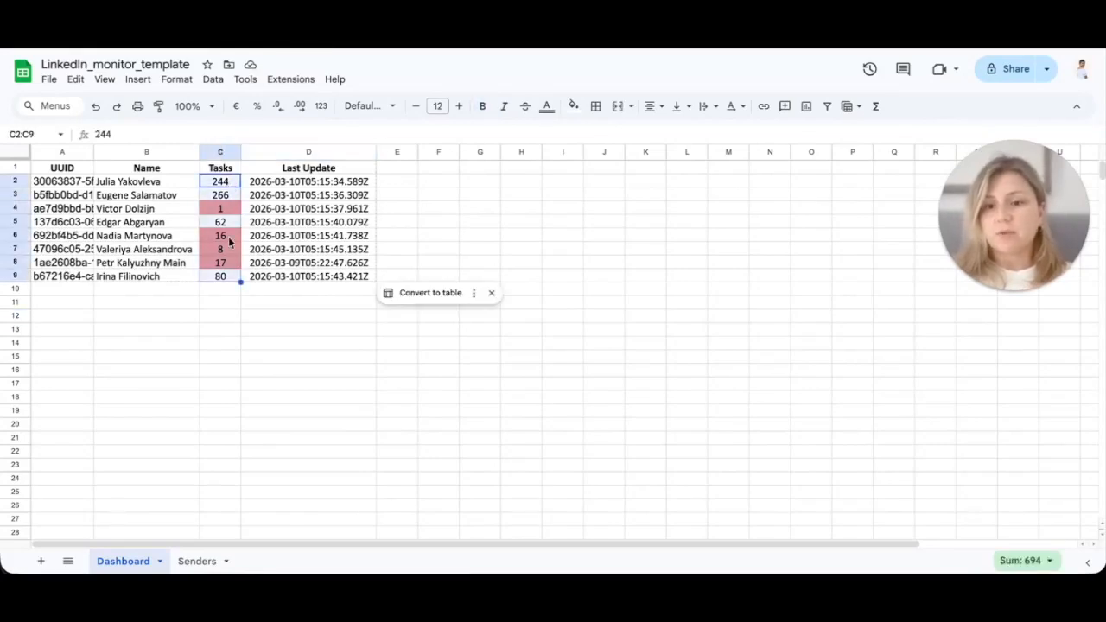
right_click(228, 244)
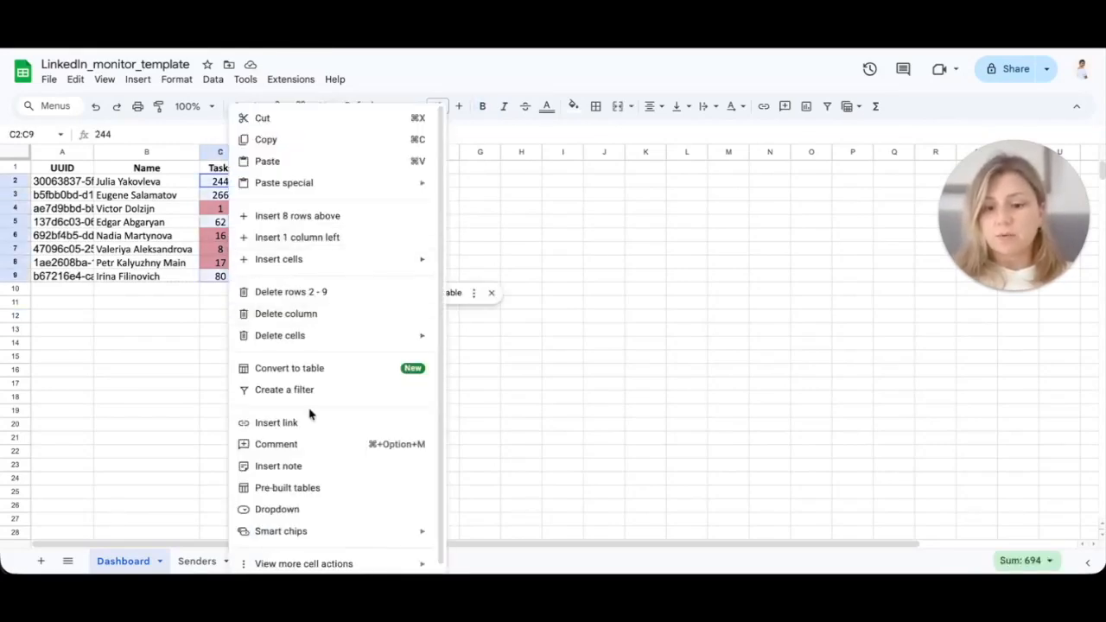
scroll(309, 415, down, 1)
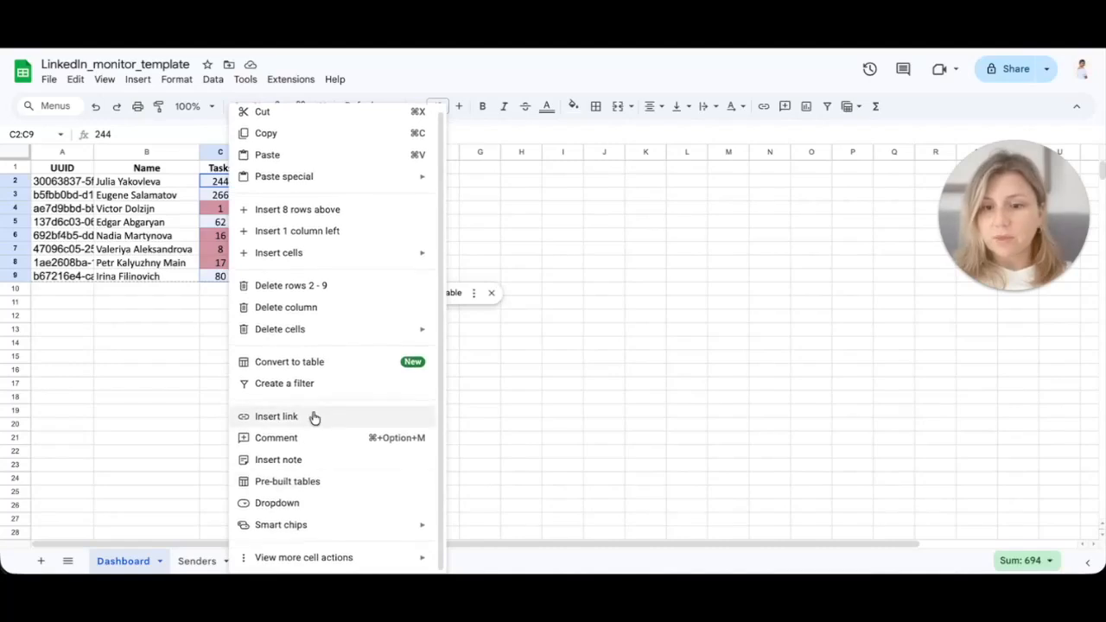
click(176, 79)
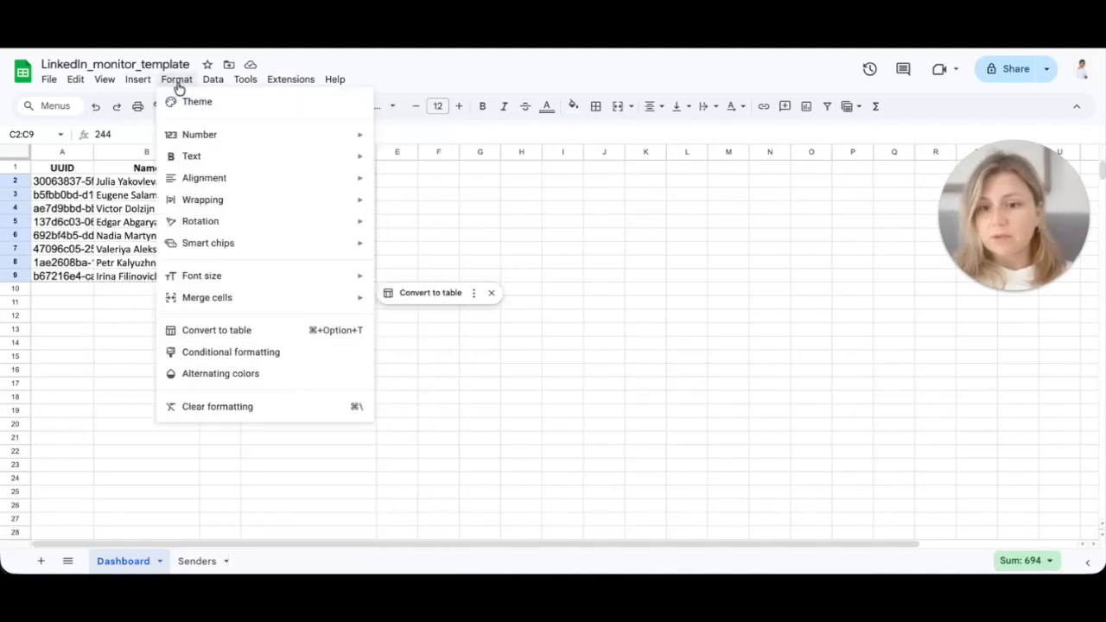
click(234, 353)
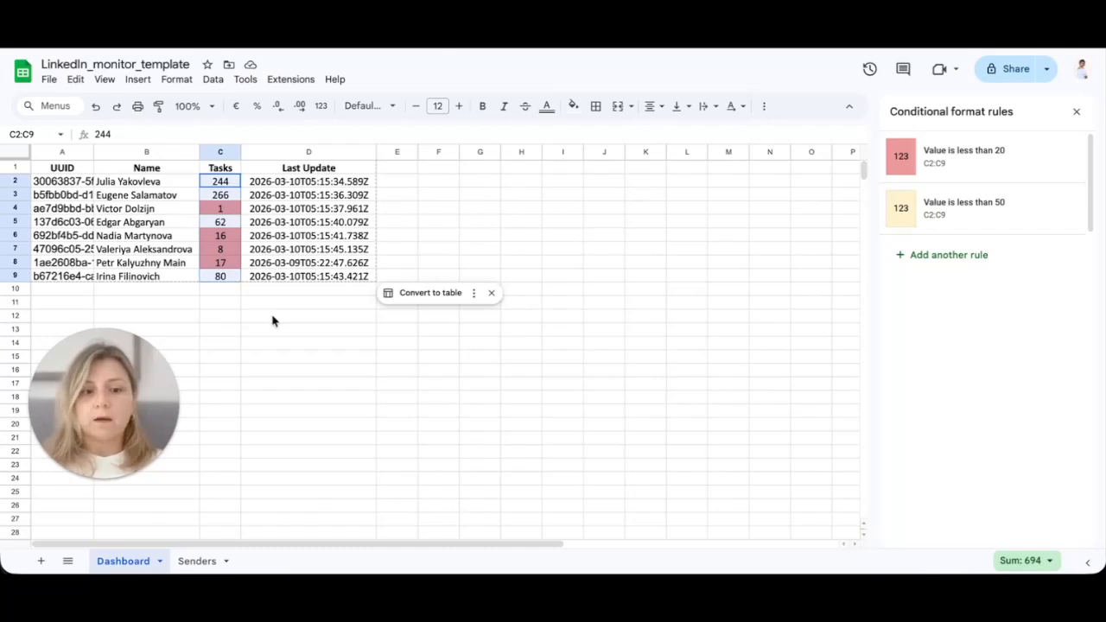
Step: Change the less-than-50 rule's threshold to 70
click(970, 226)
click(902, 315)
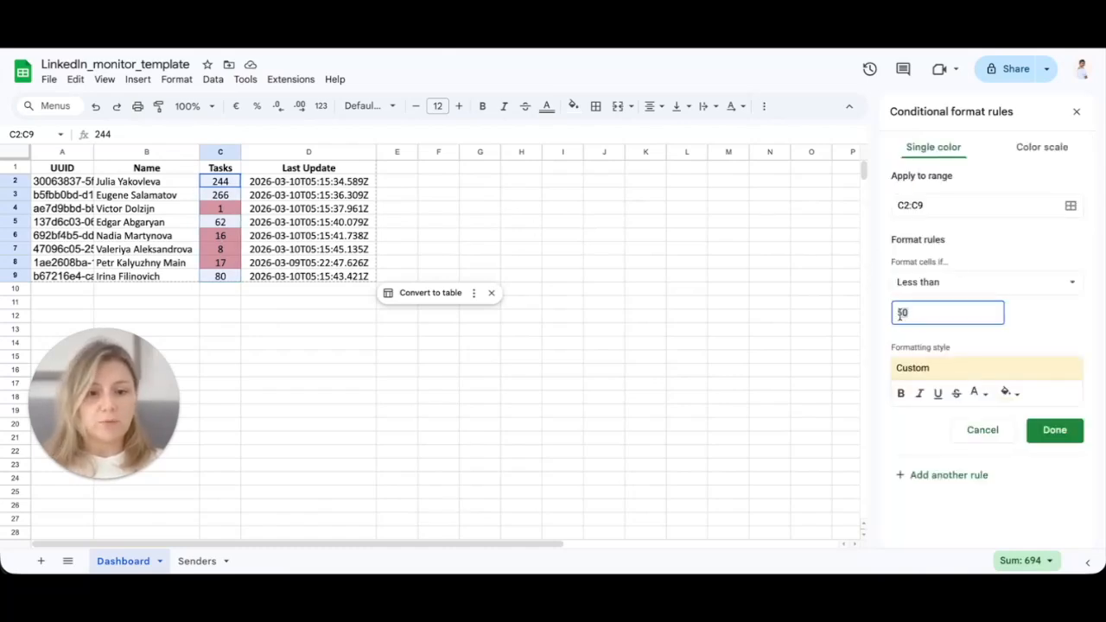
key(BackSpace)
text(7)
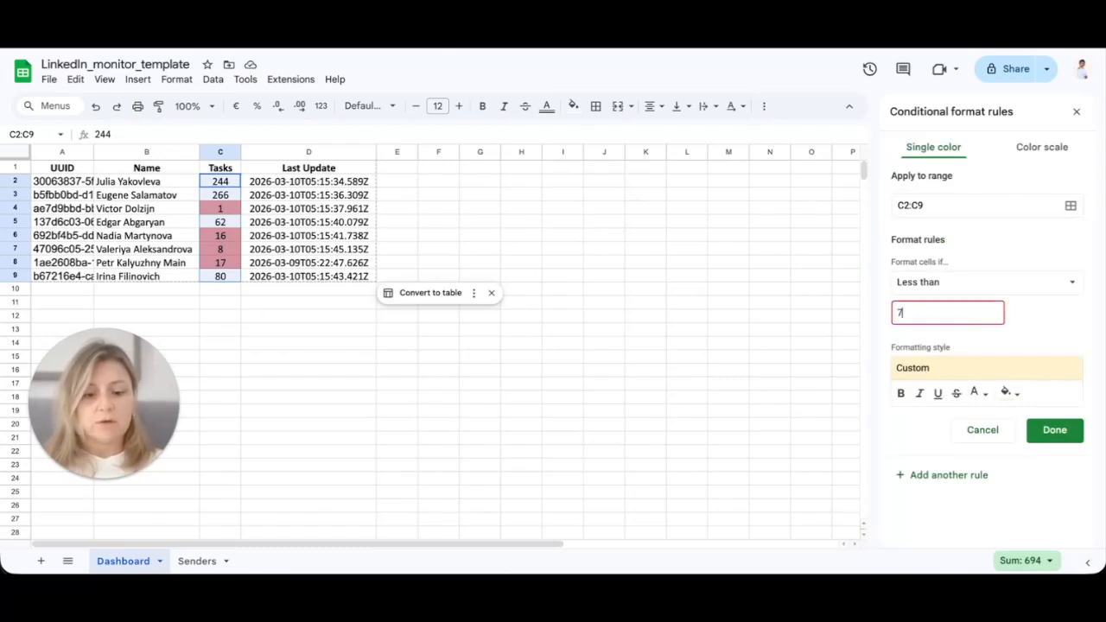
click(1054, 430)
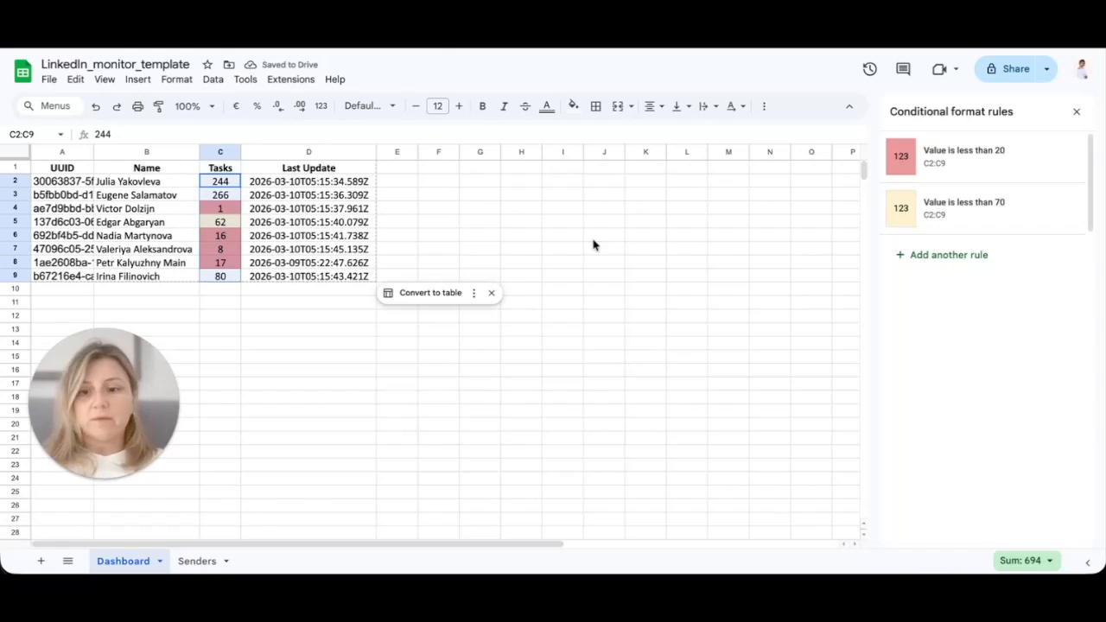
Step: Add a green 'Is not empty' rule for the Tasks range and close the rules panel
click(942, 257)
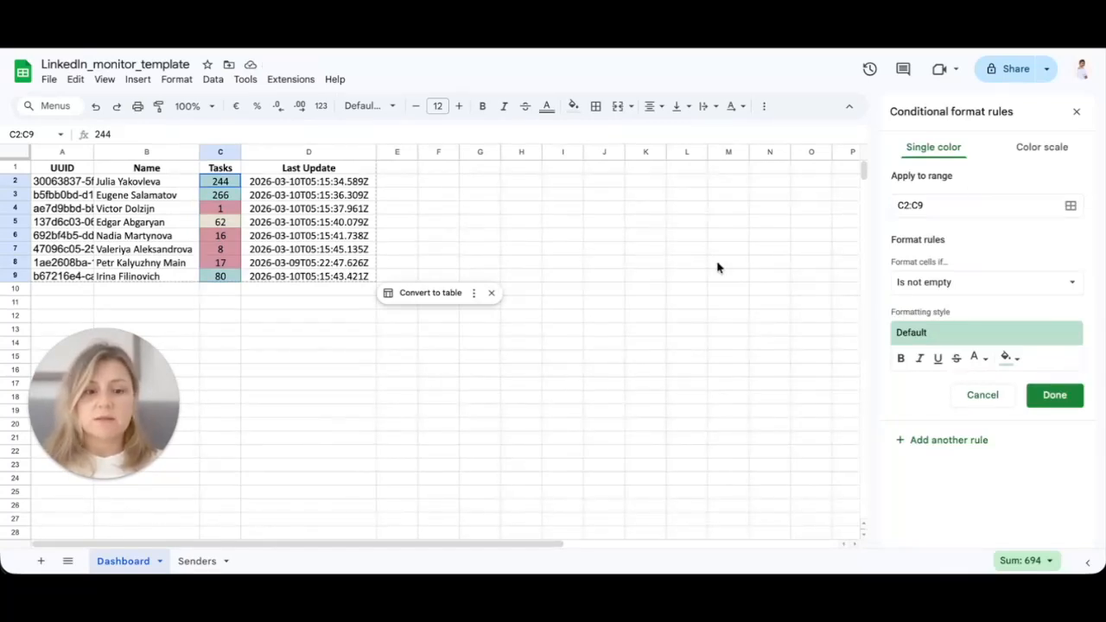
click(1068, 397)
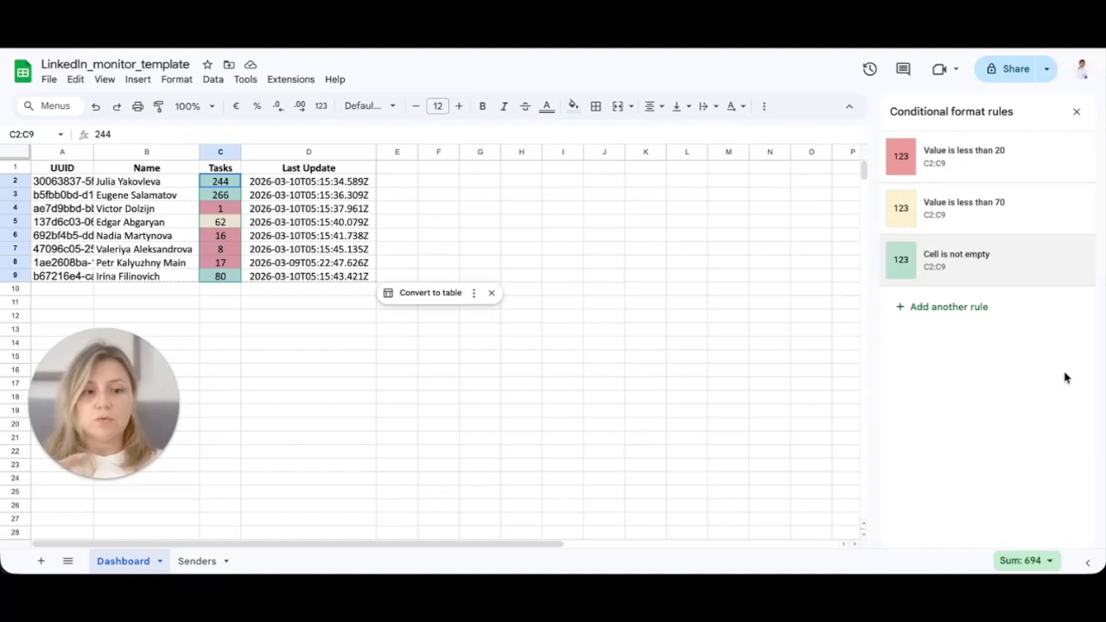
click(1077, 111)
click(769, 329)
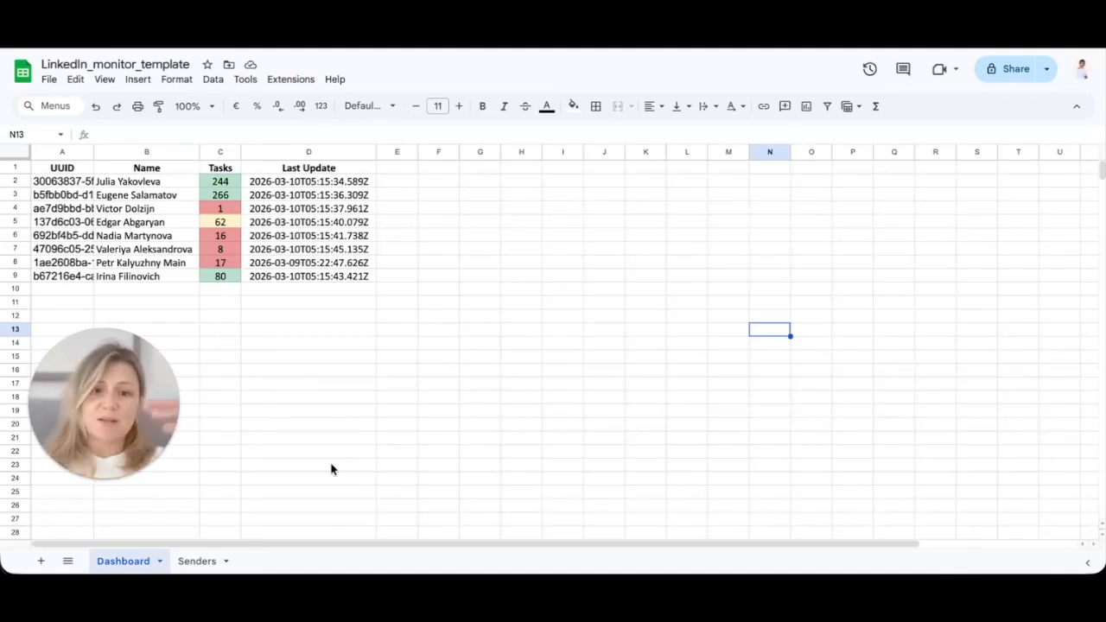
Step: Leave the Dashboard sheet and return to the Make send-requests monitoring scenario
drag(143, 350, 1057, 201)
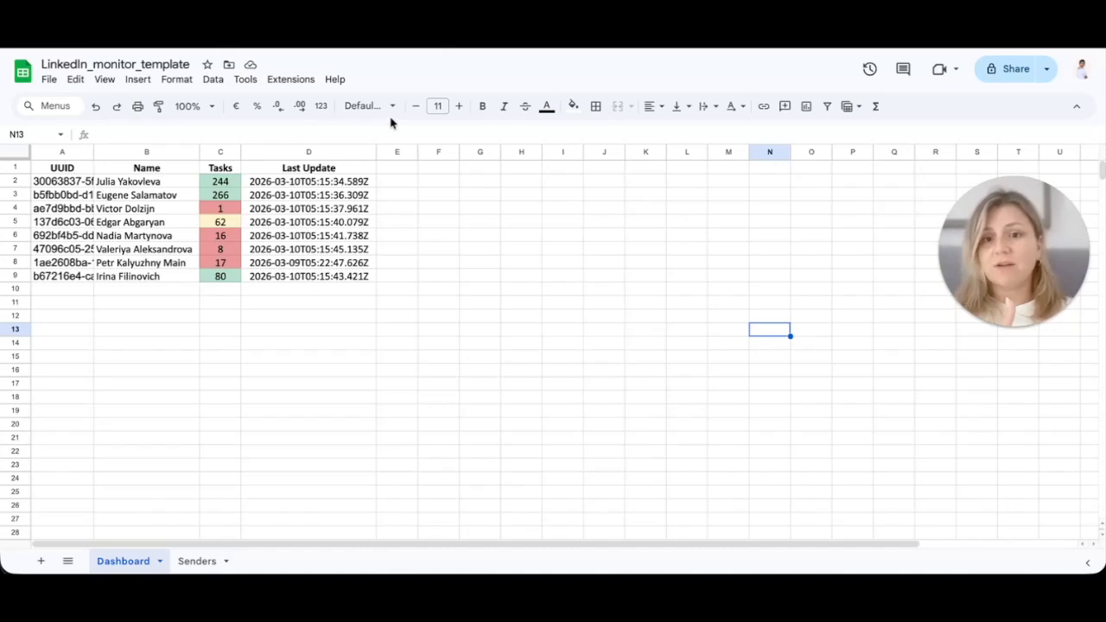
click(424, 26)
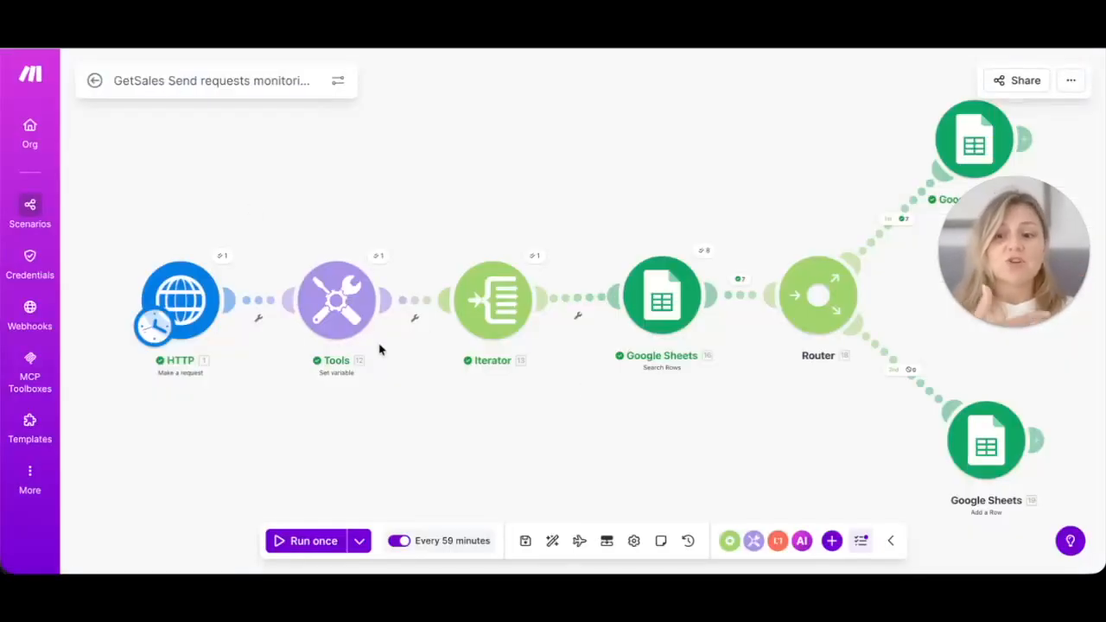
Step: Review the HTTP request module's settings, then close them
click(194, 299)
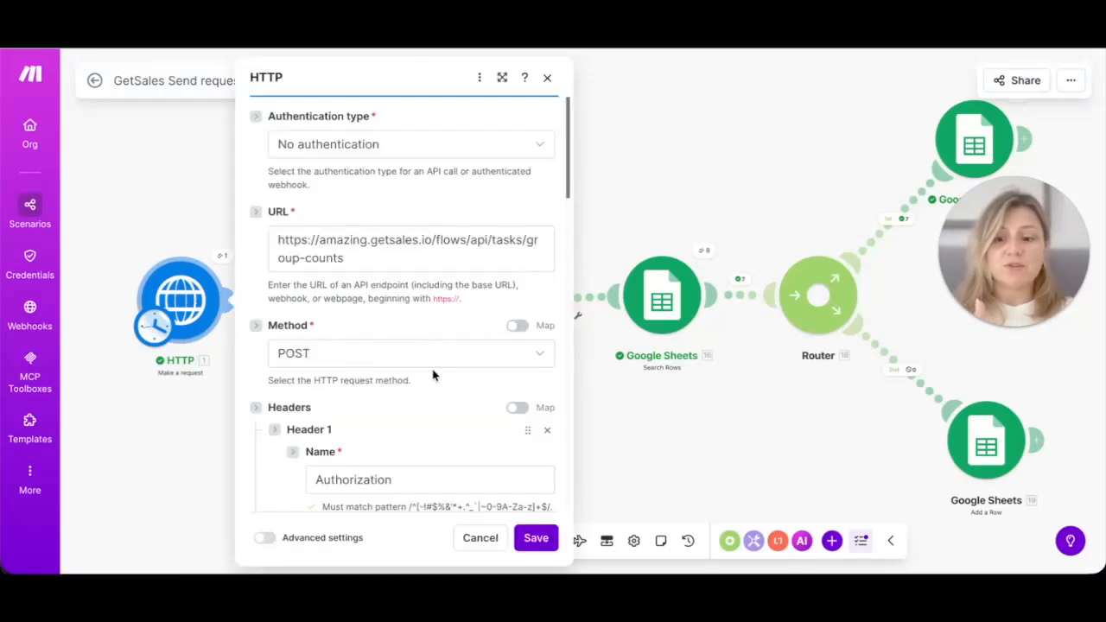
scroll(434, 374, down, 1)
scroll(434, 374, down, 2)
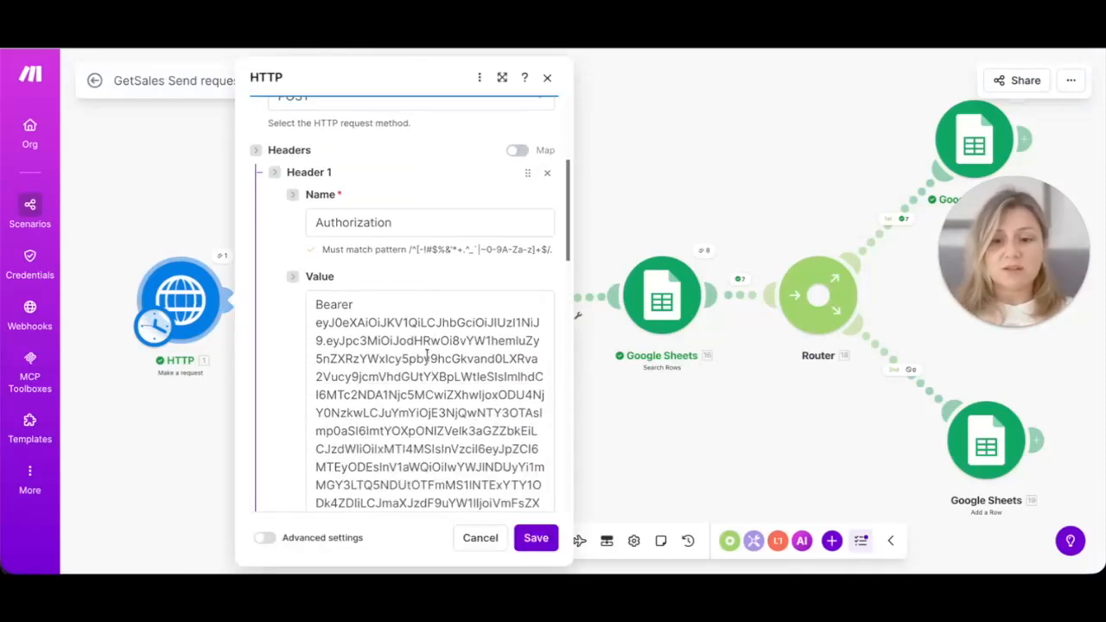
click(639, 436)
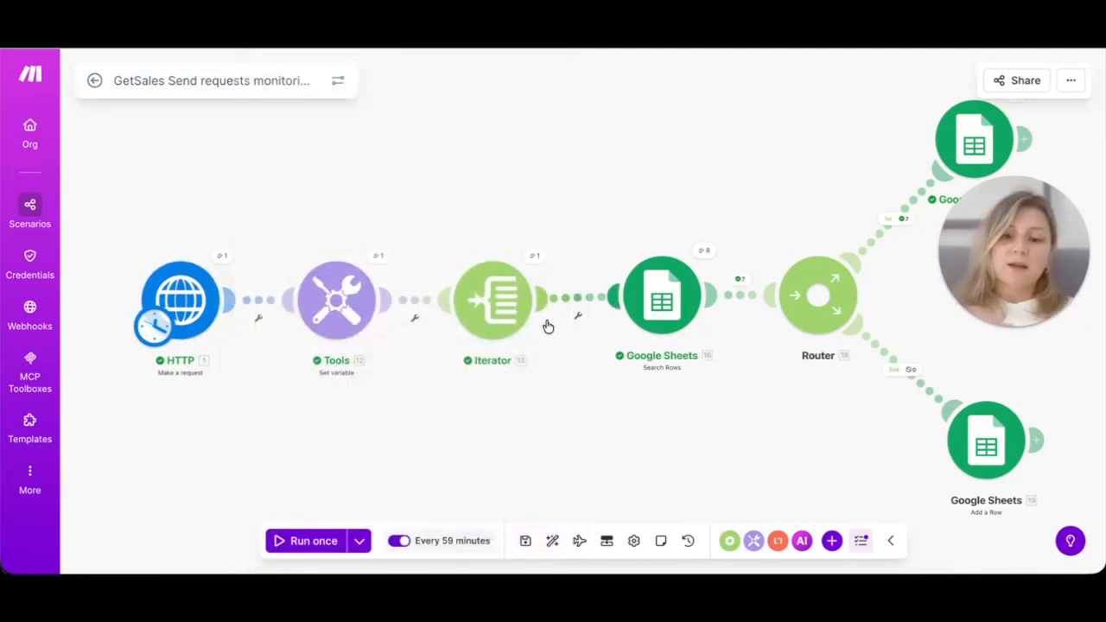
Step: Inspect the Google Sheets Search Rows module's settings twice, closing them each time
click(647, 288)
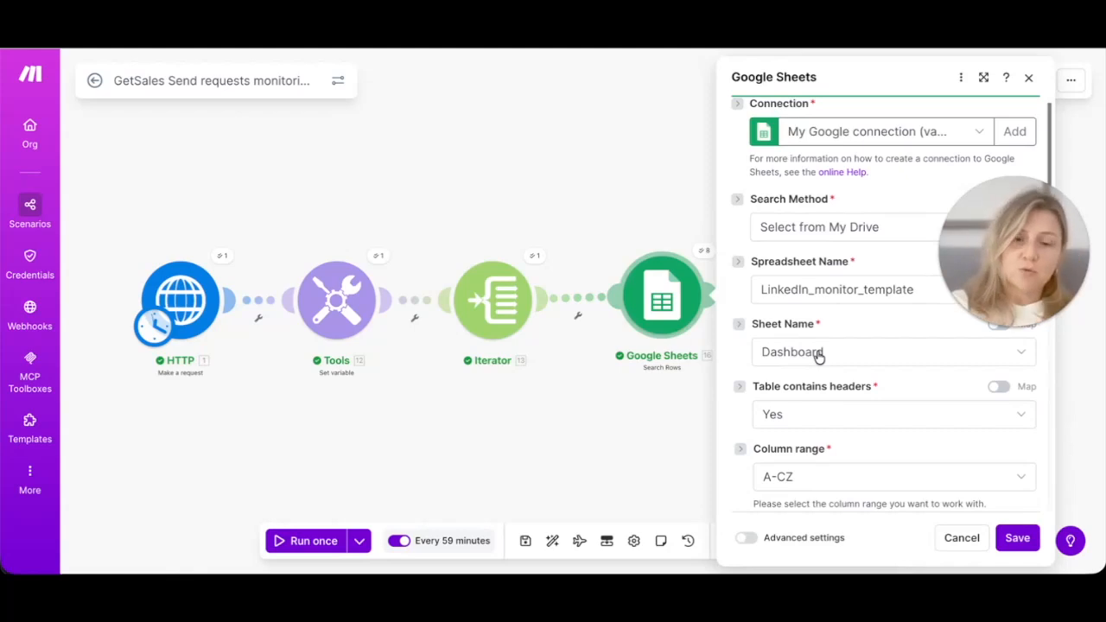
click(664, 415)
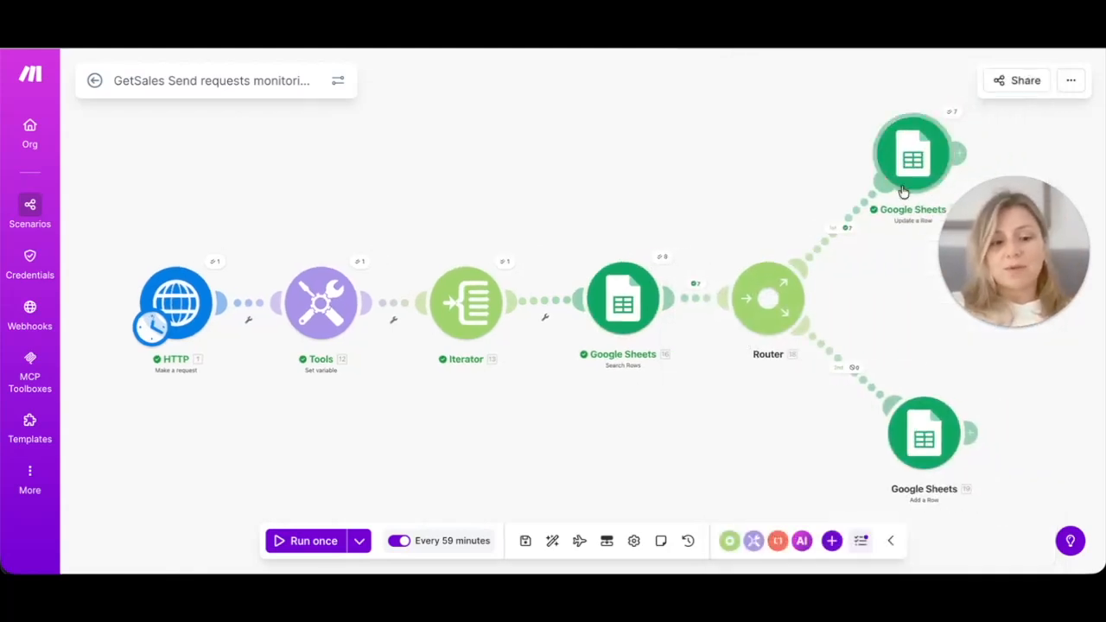
click(627, 300)
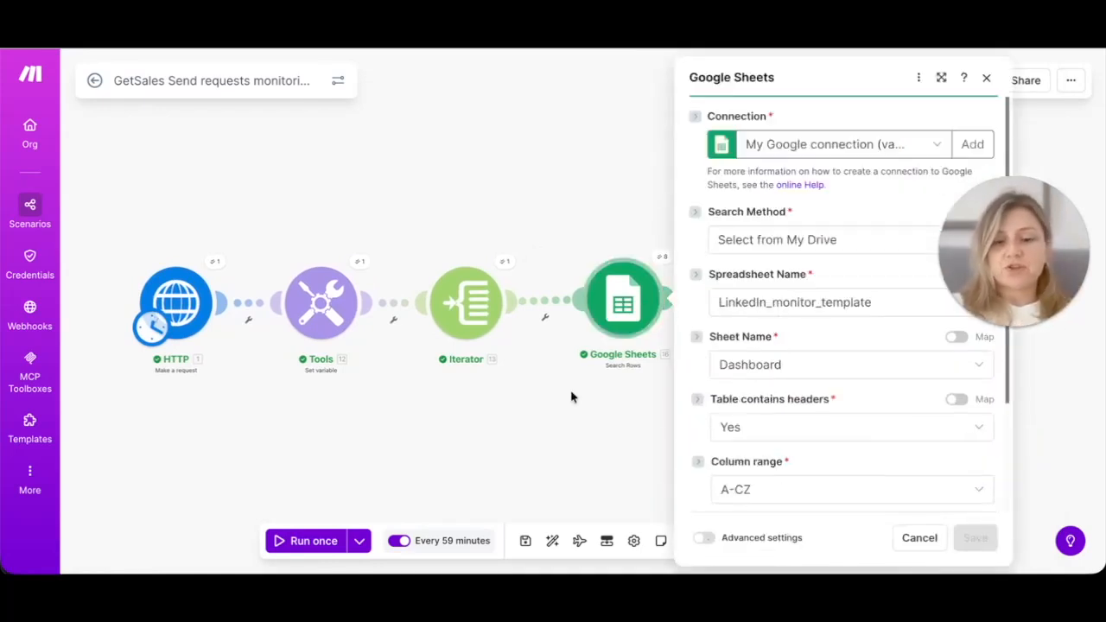
click(568, 412)
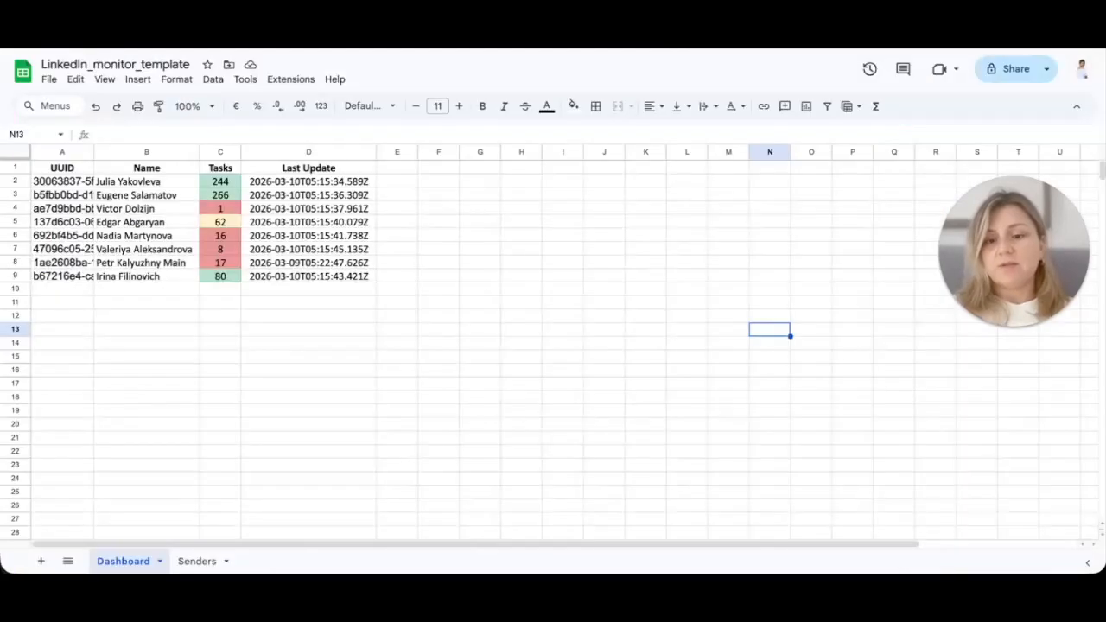